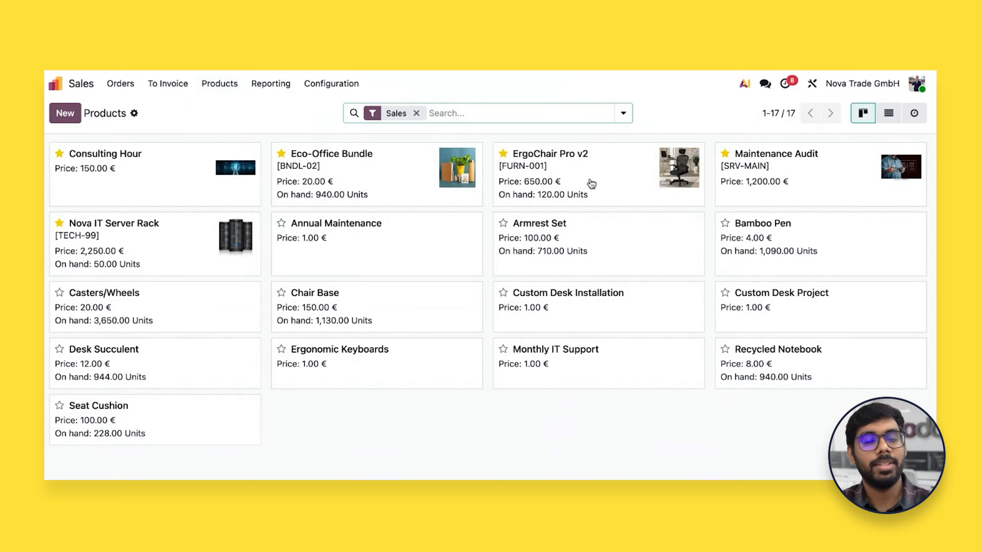
Open the ErgoChair Pro v2 product, check its additional related records, and open its bill of materials
left_click(517, 172)
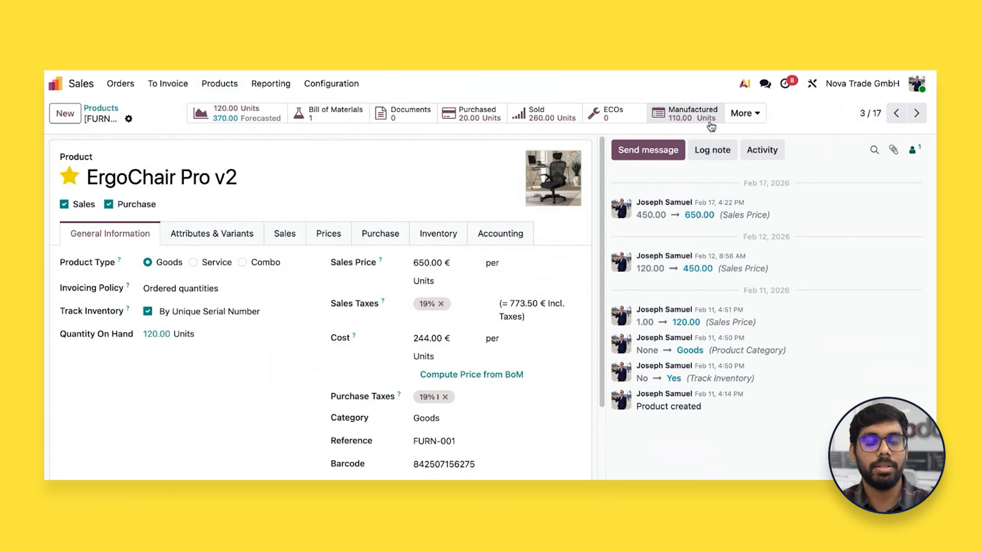
left_click(738, 115)
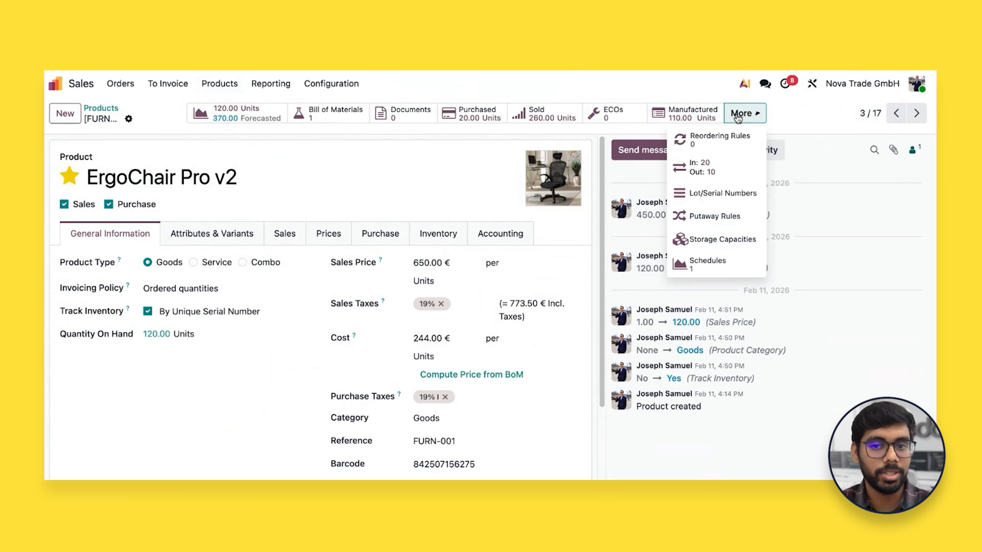
left_click(348, 162)
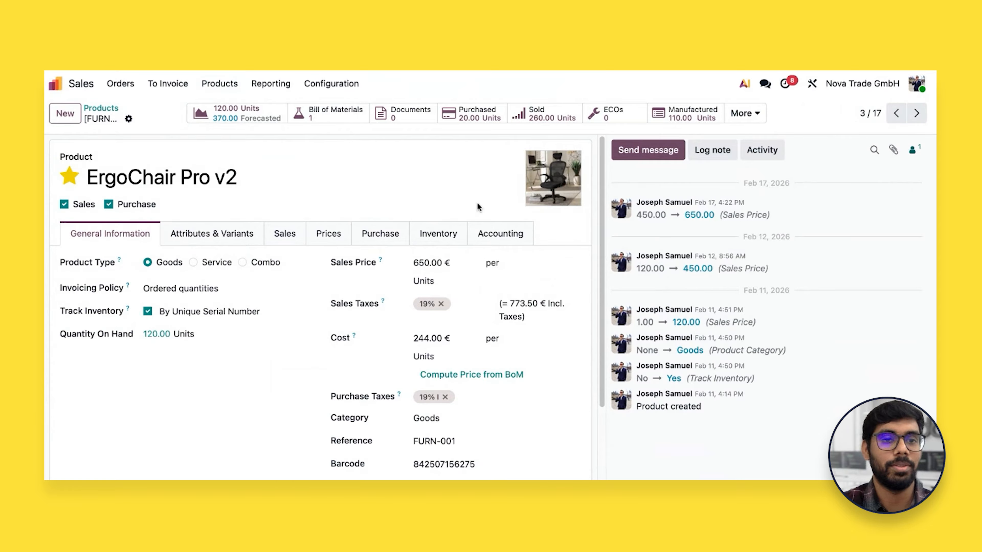
left_click(327, 116)
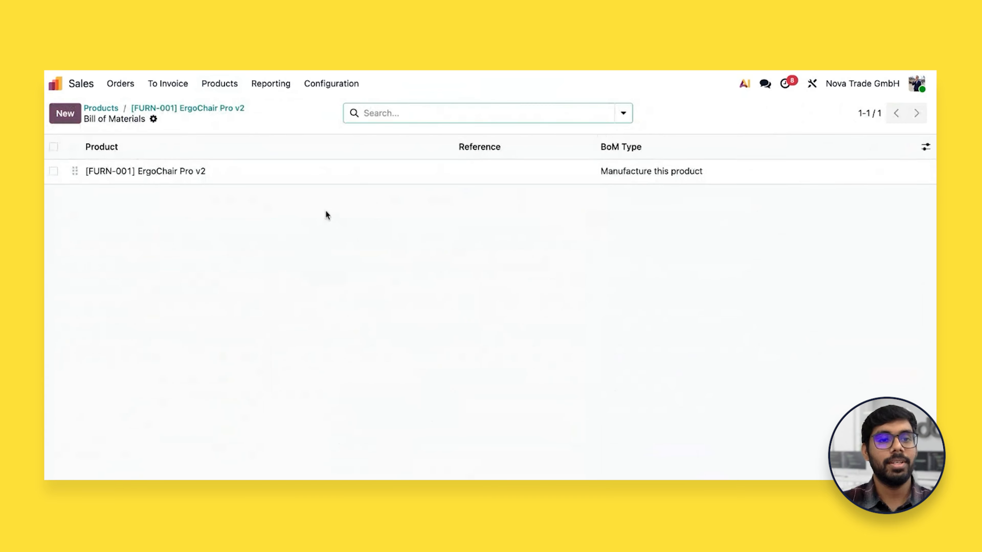
left_click(320, 175)
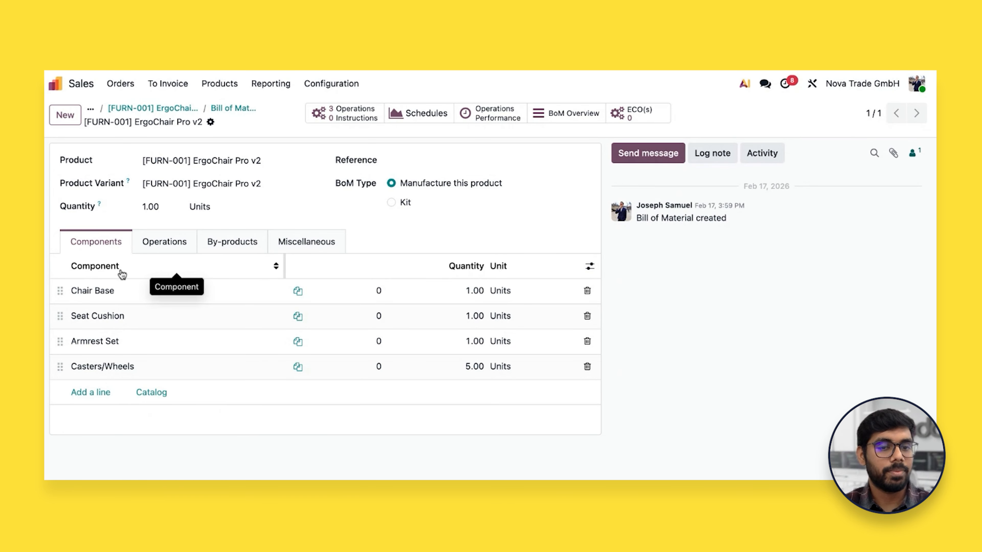
Open the Chair Base component from the bill of materials and view its vendor purchase details
left_click(109, 294)
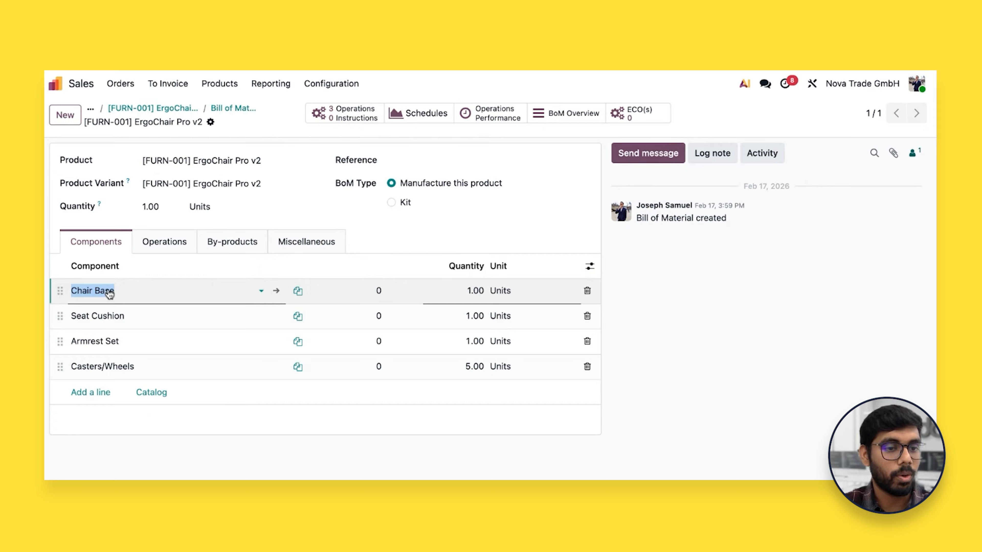
left_click(277, 292)
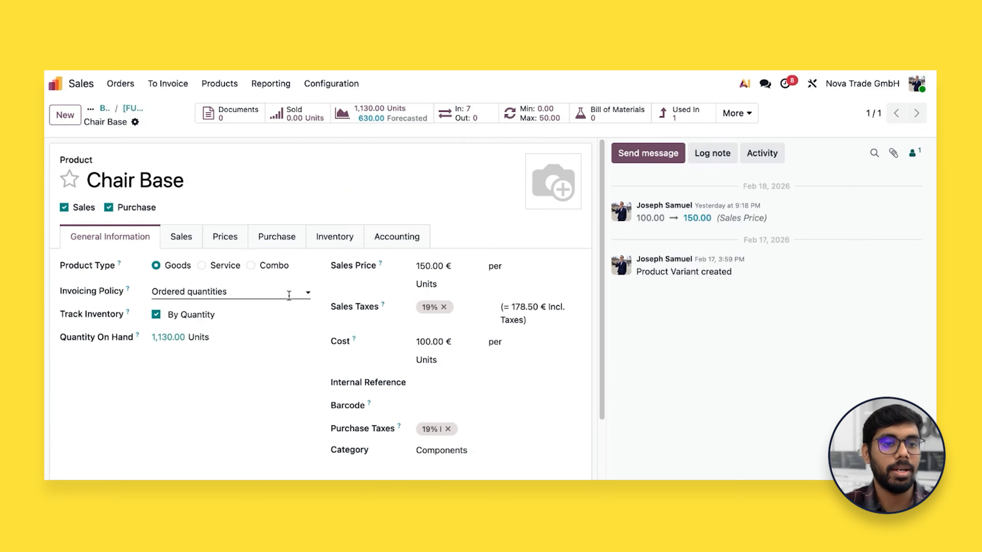
left_click(280, 246)
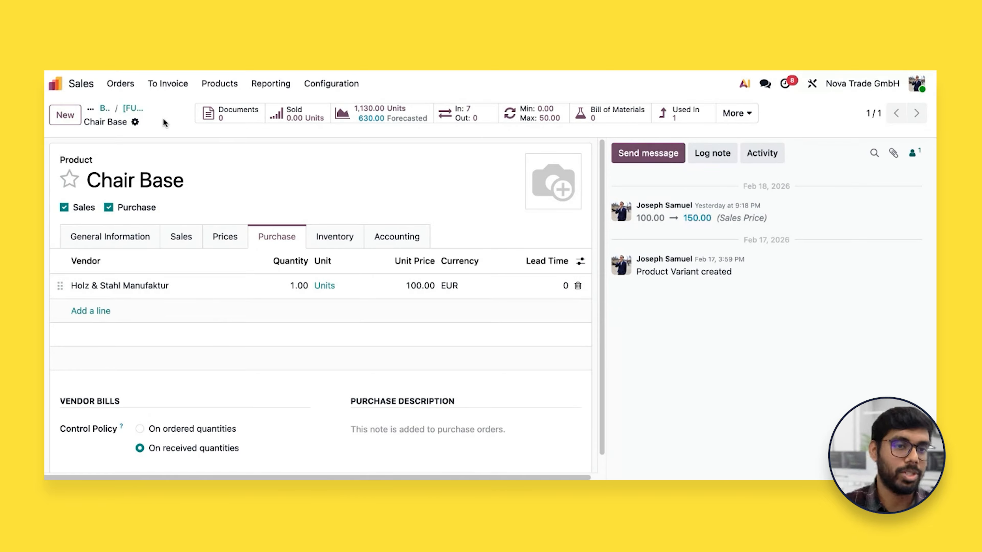
Create a new sales quotation with TechBerlin Hub as the customer
left_click(78, 86)
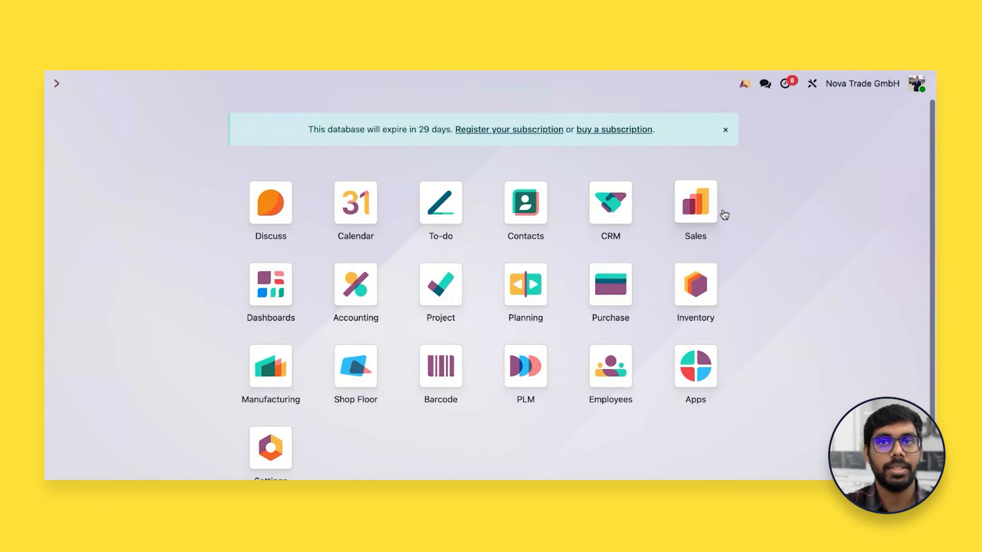
left_click(709, 207)
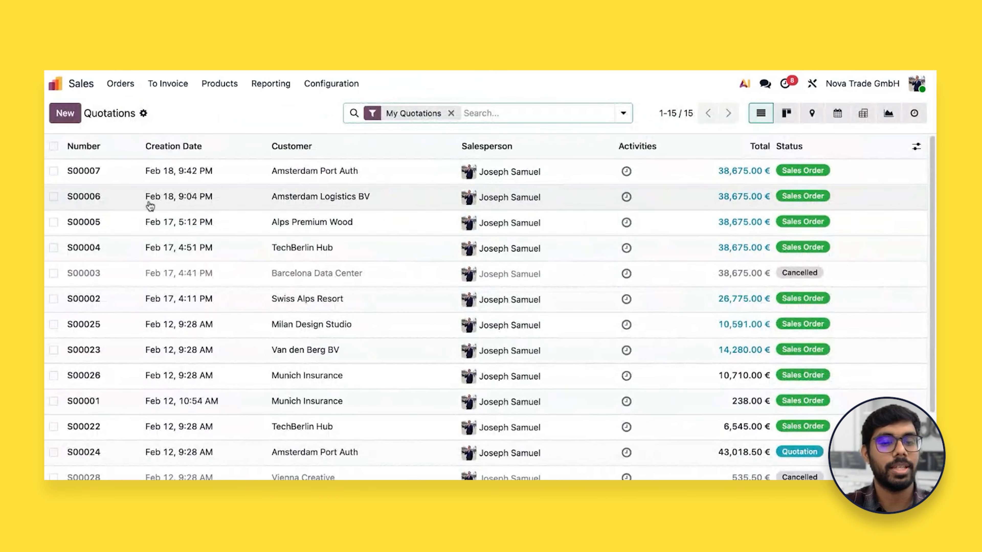
left_click(65, 112)
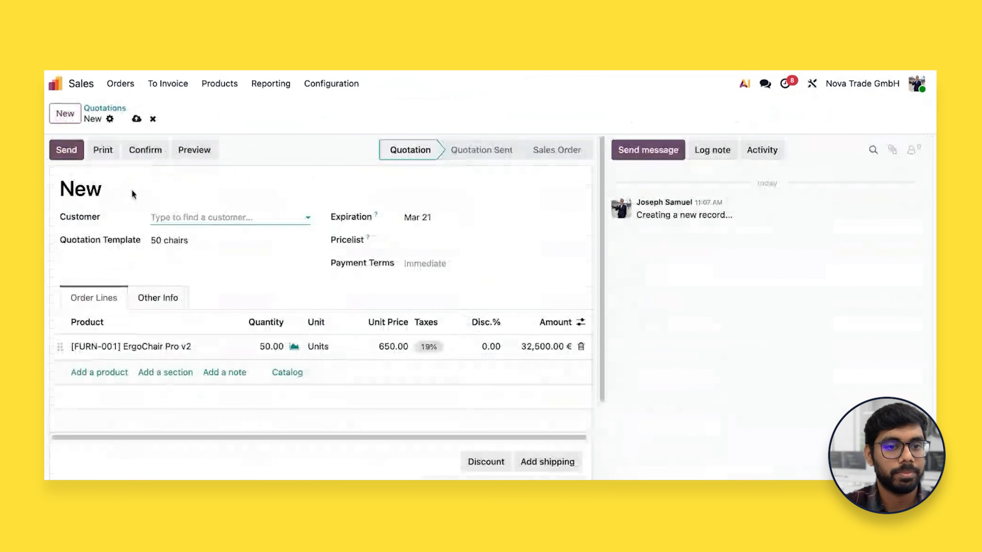
left_click(229, 216)
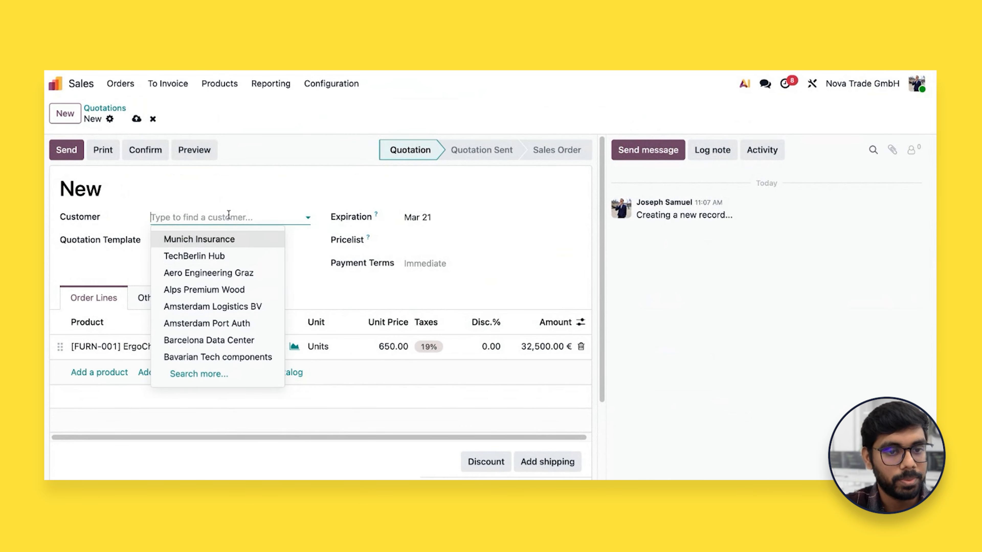
left_click(220, 257)
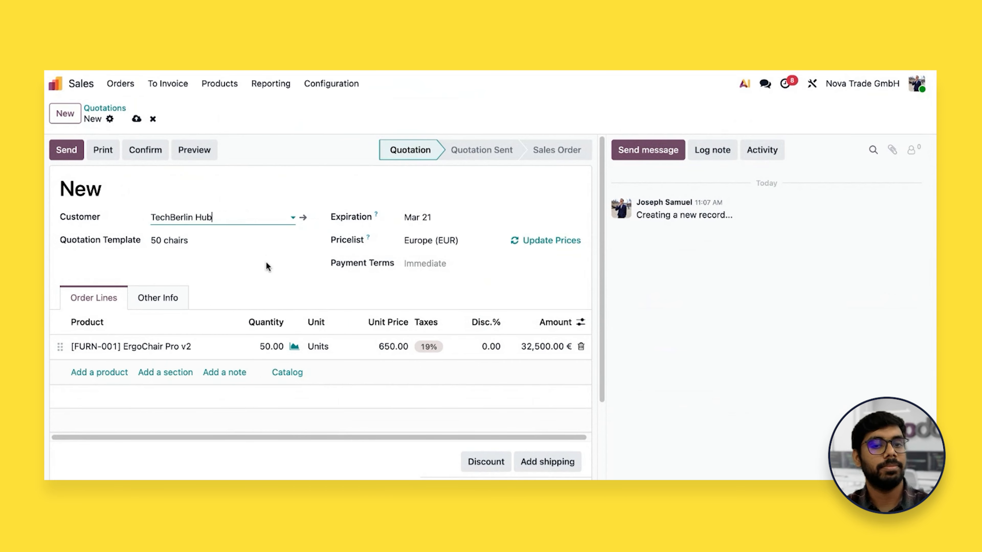
Set the quotation's payment terms to 15 Days and confirm it as a sales order
left_click(432, 264)
left_click(439, 304)
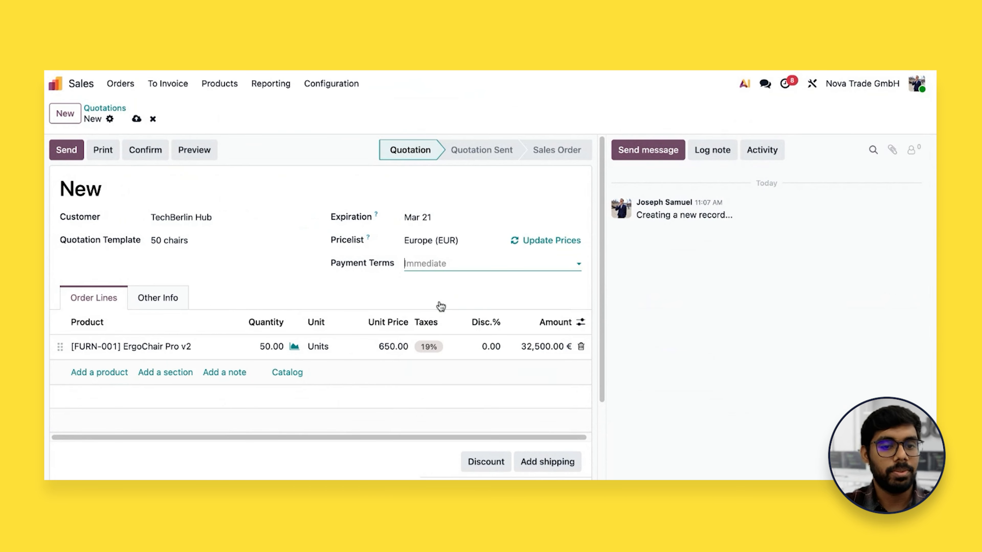
left_click(253, 271)
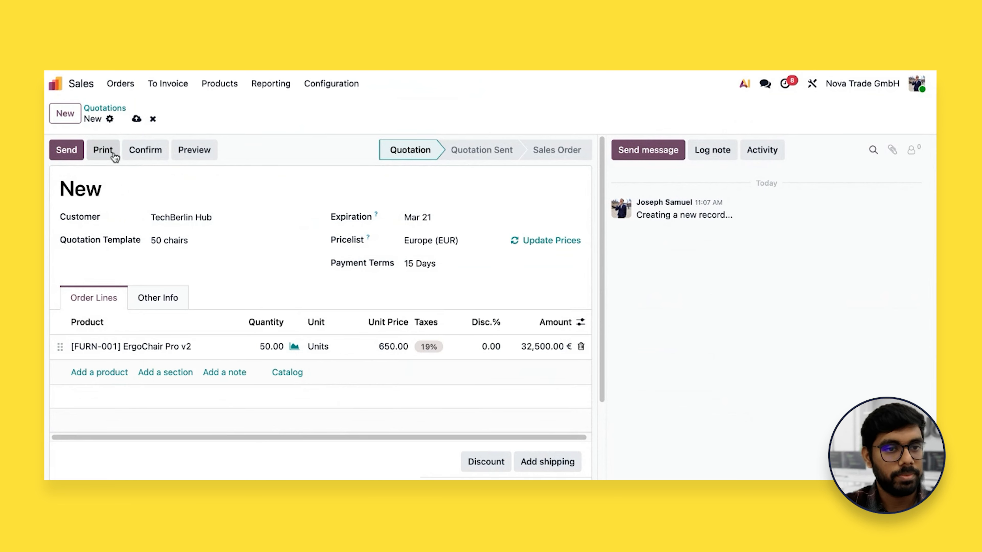
left_click(142, 151)
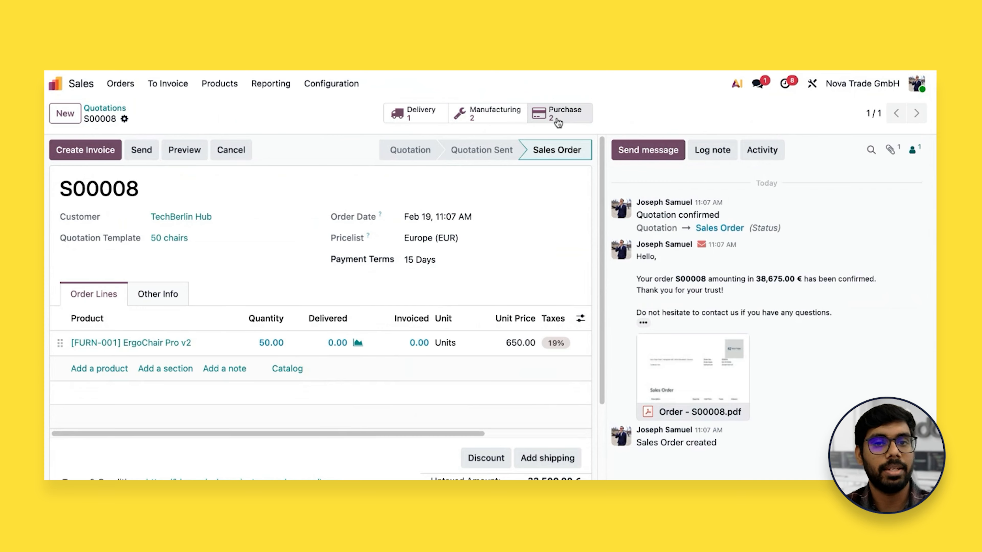
Review the manufacturing orders generated by the sales order with their full references readable, and return to the sales order
left_click(481, 119)
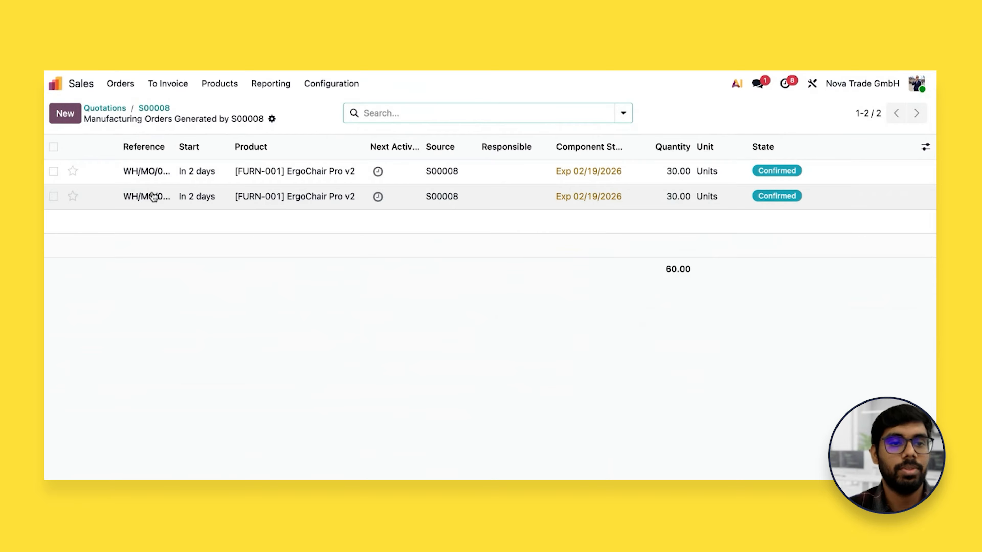
left_click_drag(174, 147, 245, 148)
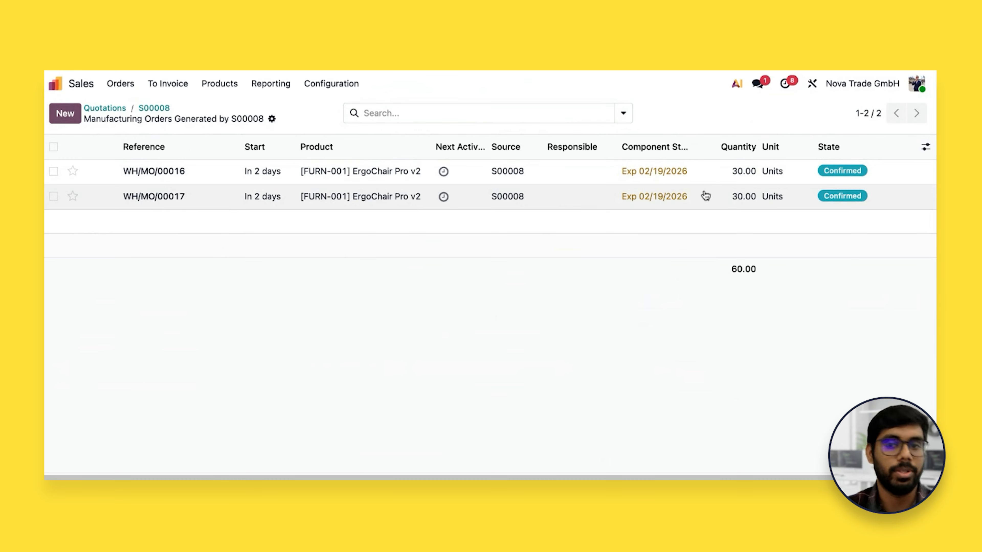
left_click(162, 110)
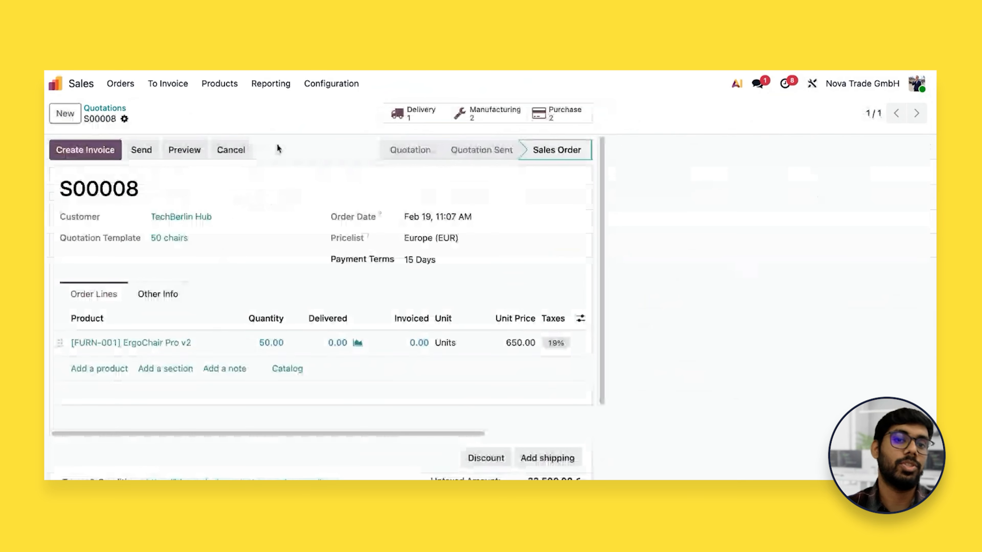
Review the sales order's delivery and its generated request for quotation to Warsaw Office Supply, and return to the sales order
left_click(403, 115)
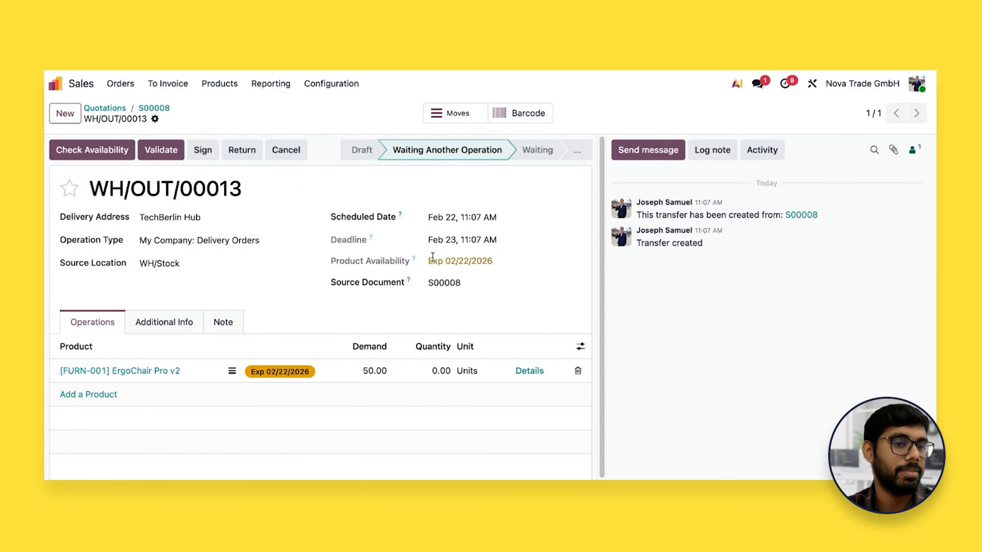
left_click(157, 110)
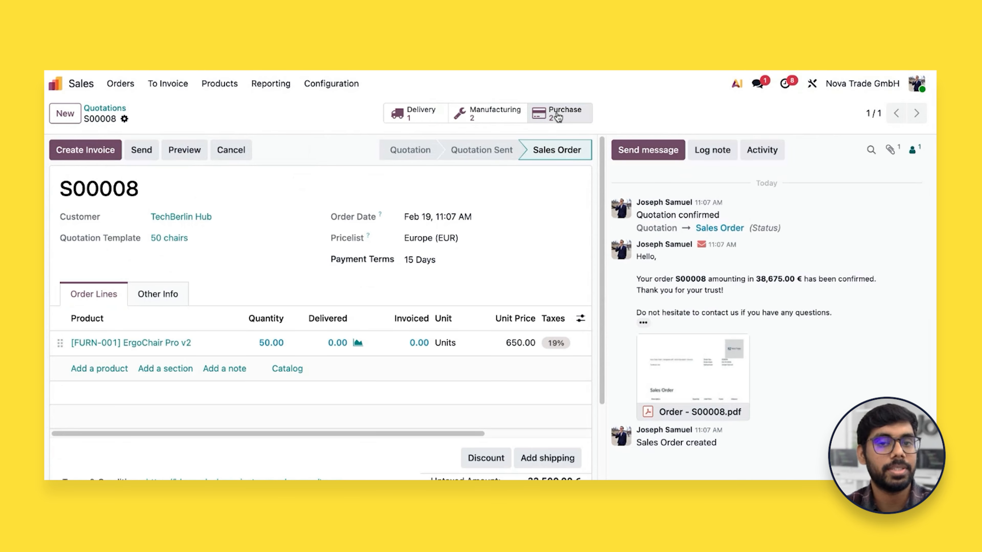
left_click(558, 116)
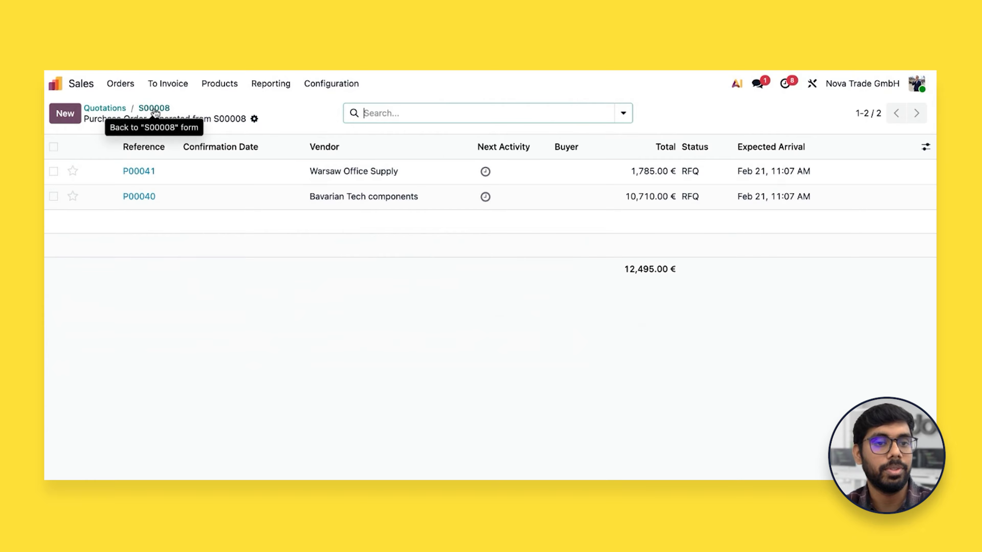
left_click(173, 173)
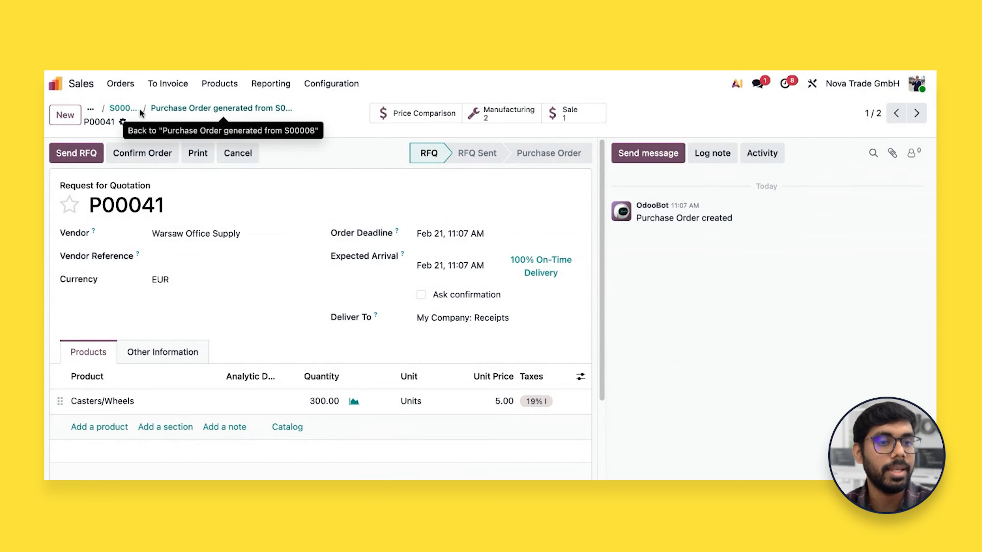
left_click(127, 111)
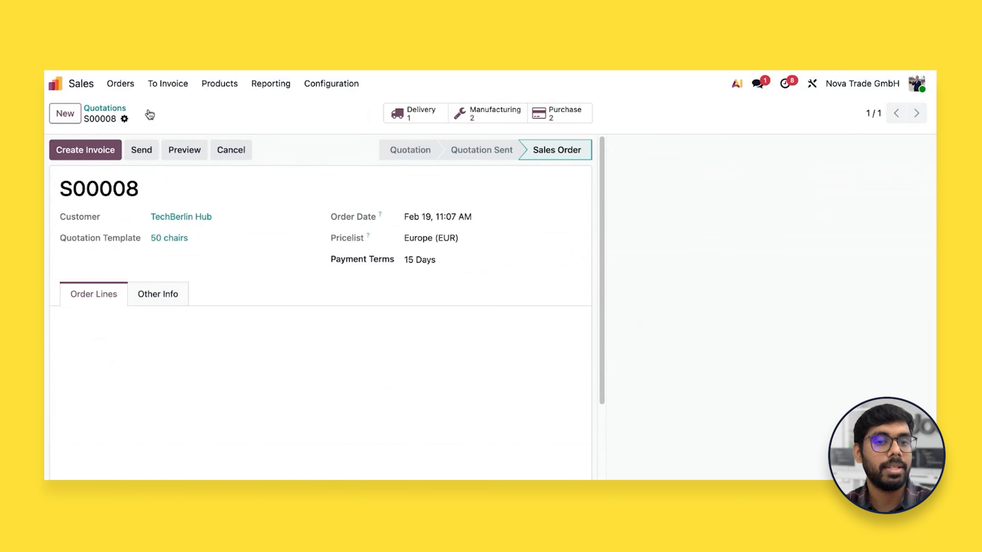
Examine component availability in both linked manufacturing orders, including the Casters/Wheels details in the second one
left_click(482, 113)
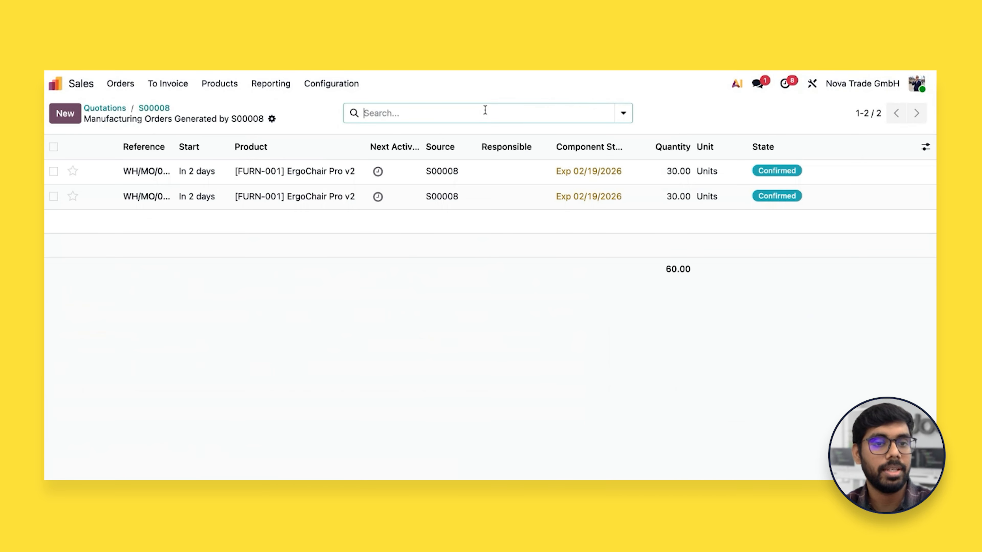
left_click(300, 179)
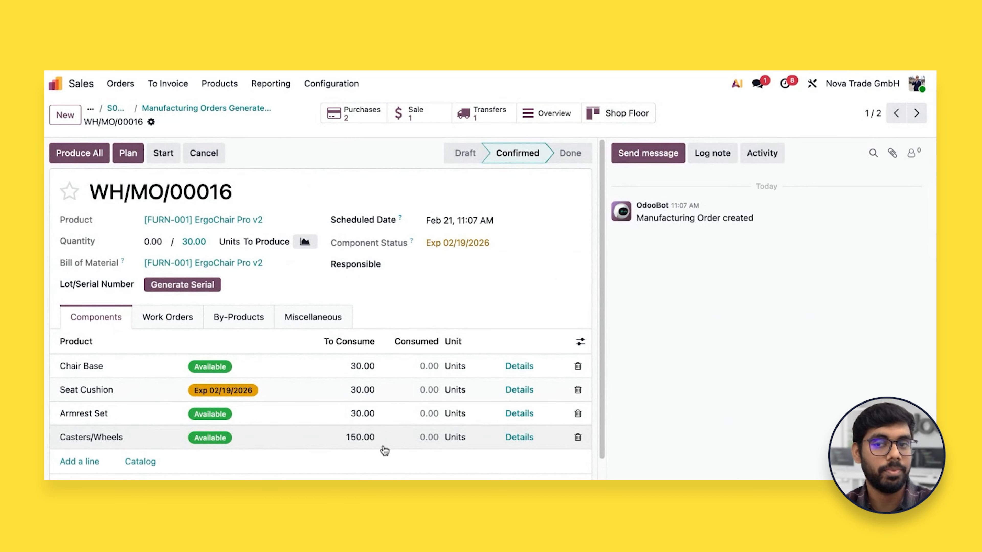
left_click(916, 114)
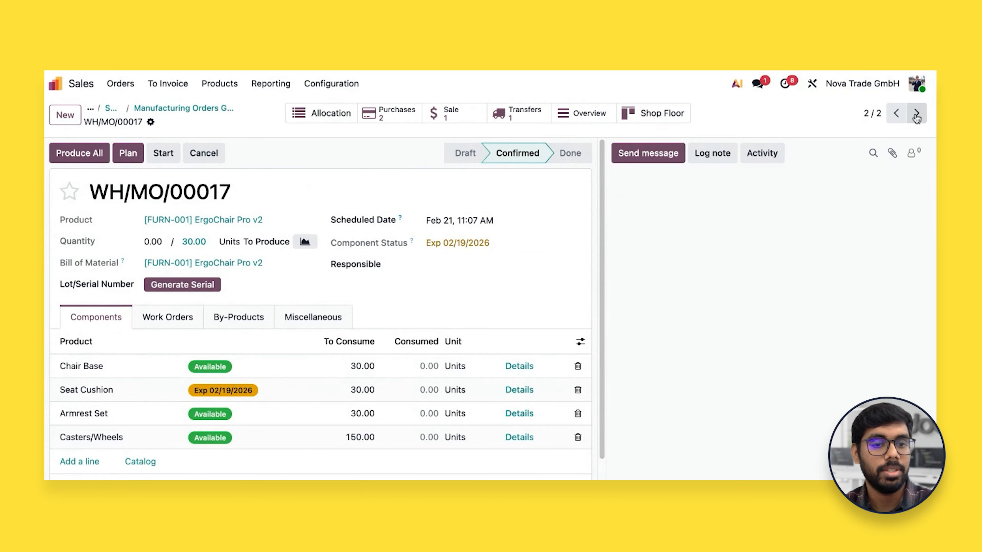
left_click(522, 440)
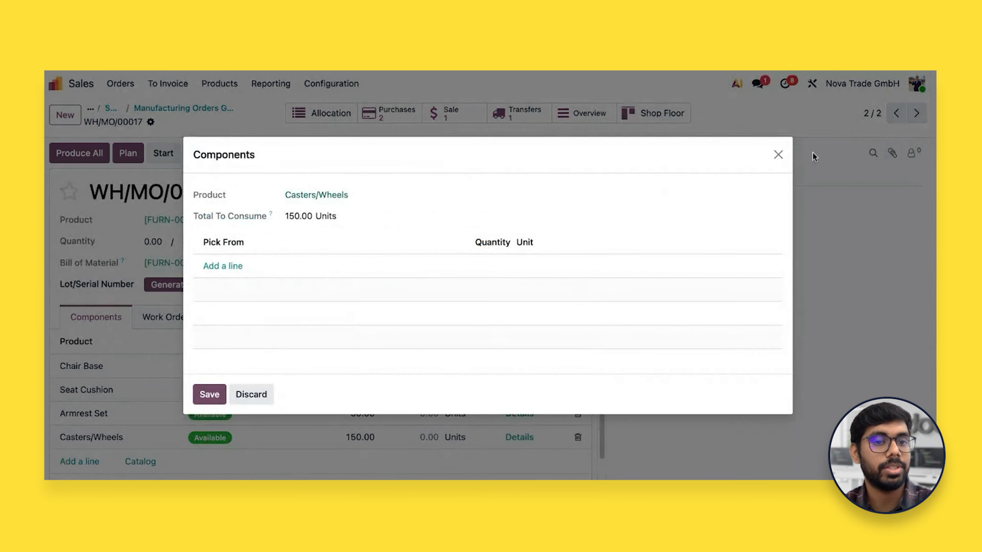
left_click(778, 155)
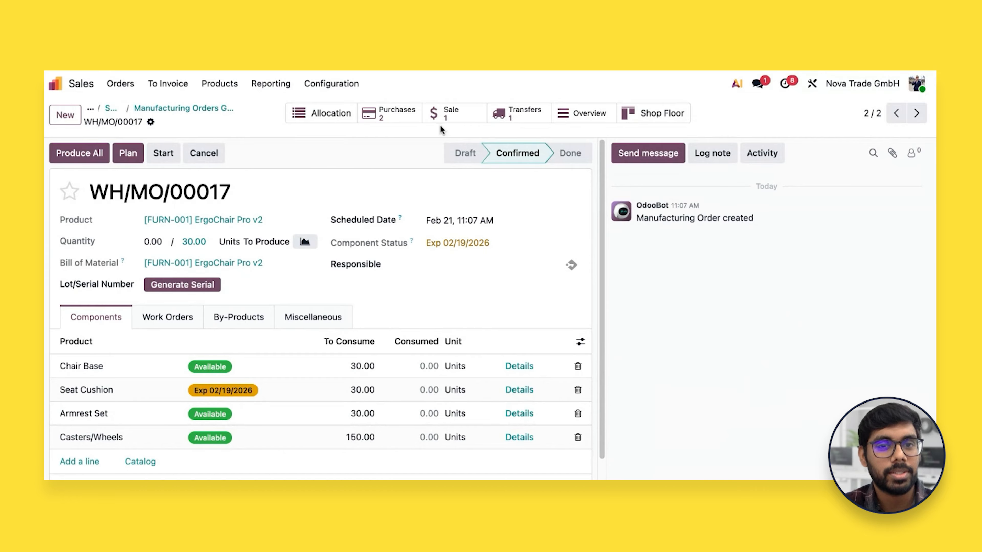
Confirm both RFQs generated from the sales order, for Warsaw Office Supply and Bavarian Tech components, in one batch
left_click(449, 121)
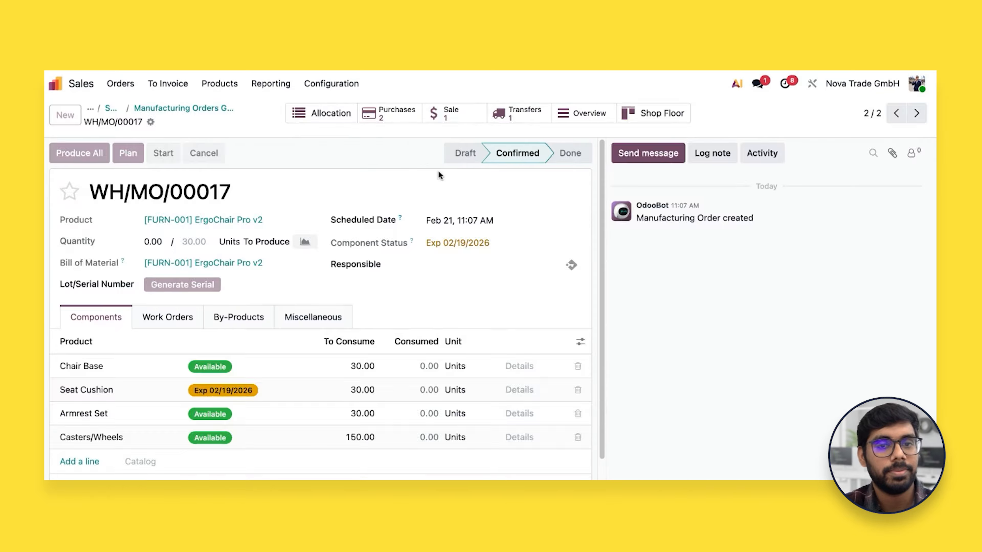
left_click(554, 123)
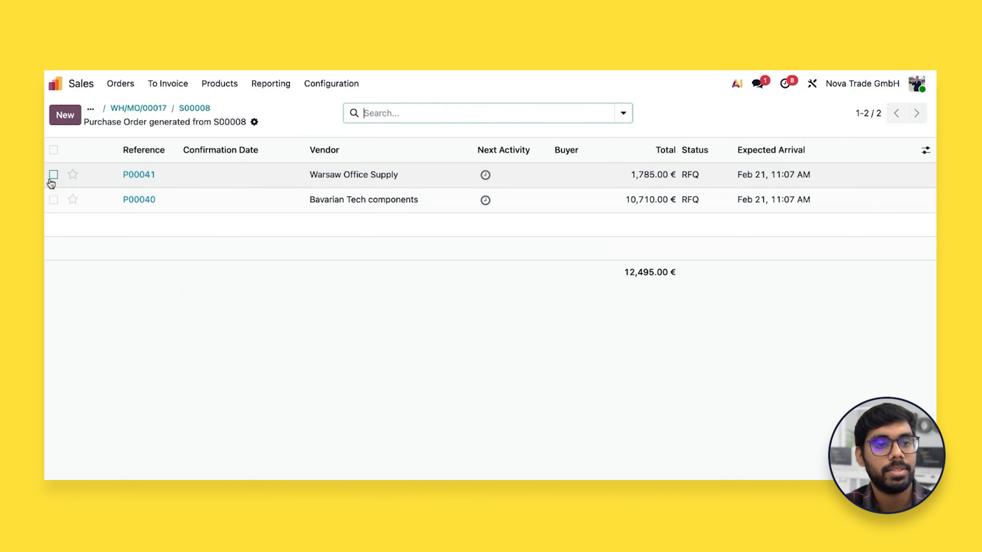
left_click(53, 174)
left_click(53, 200)
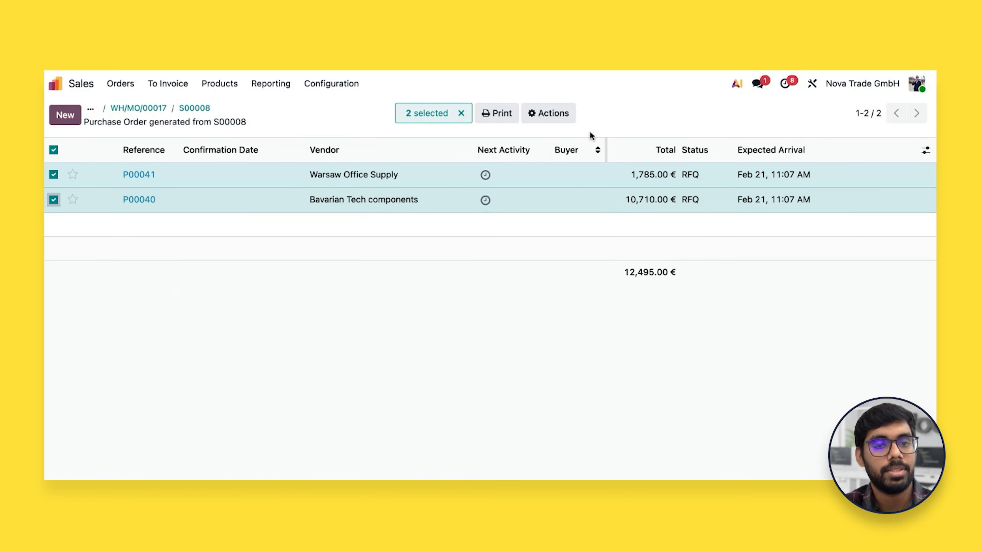
left_click(562, 120)
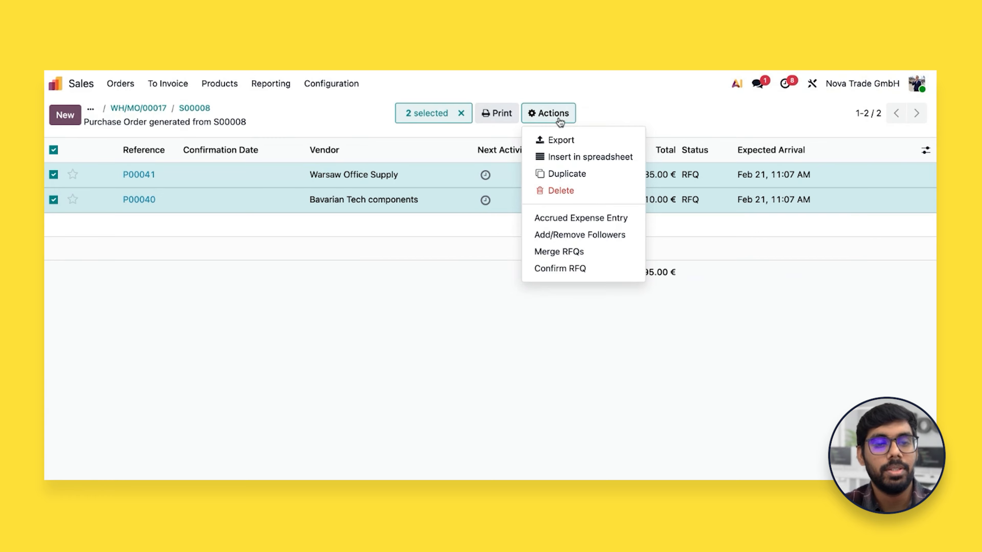
left_click(597, 269)
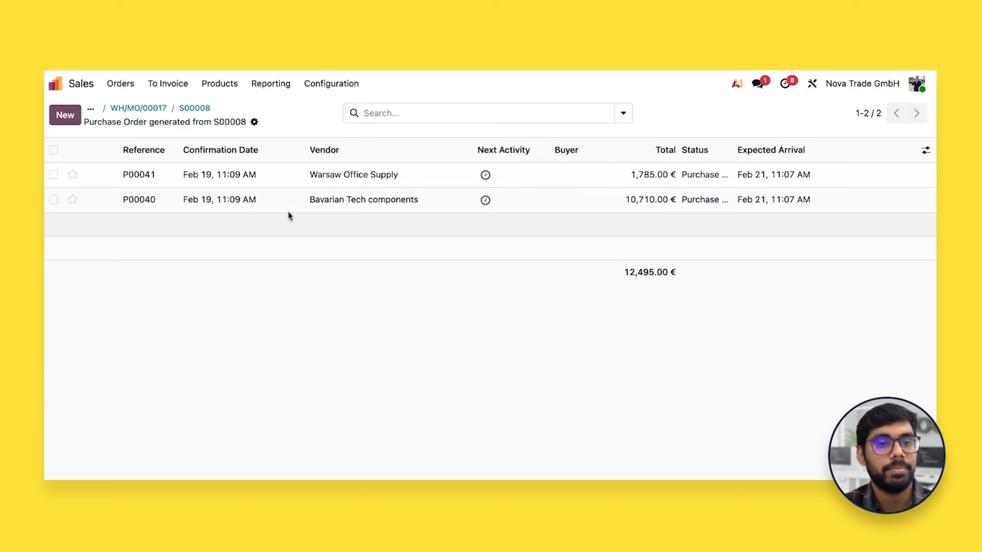
Receive 300 Casters/Wheels on the Warsaw Office Supply purchase order, validate the receipt and return to the purchase order list
left_click(324, 188)
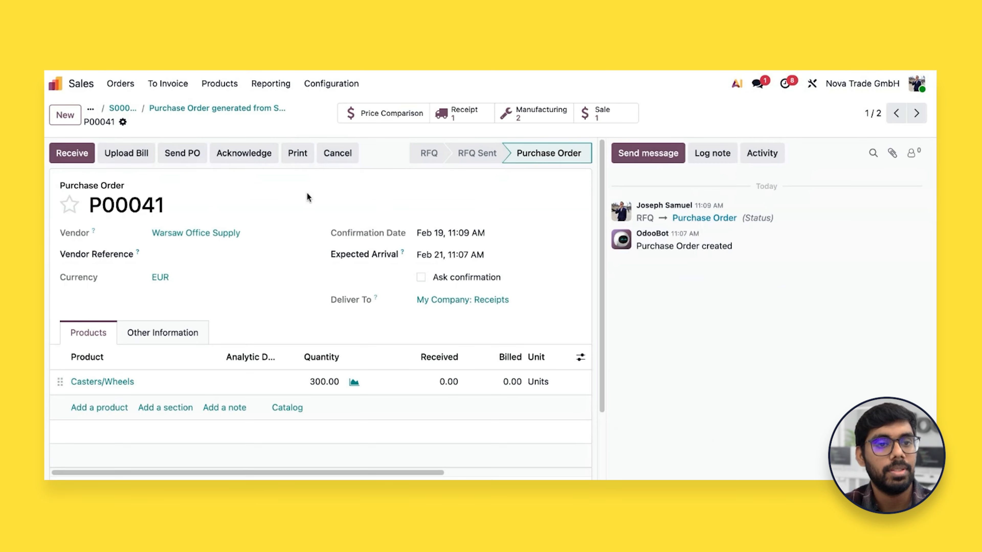
left_click(72, 154)
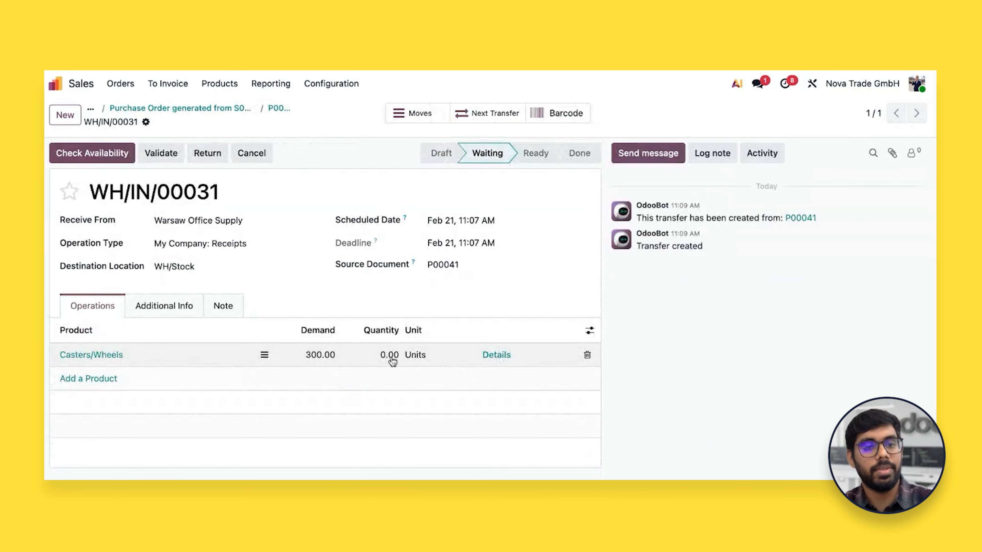
left_click(391, 359)
type("300")
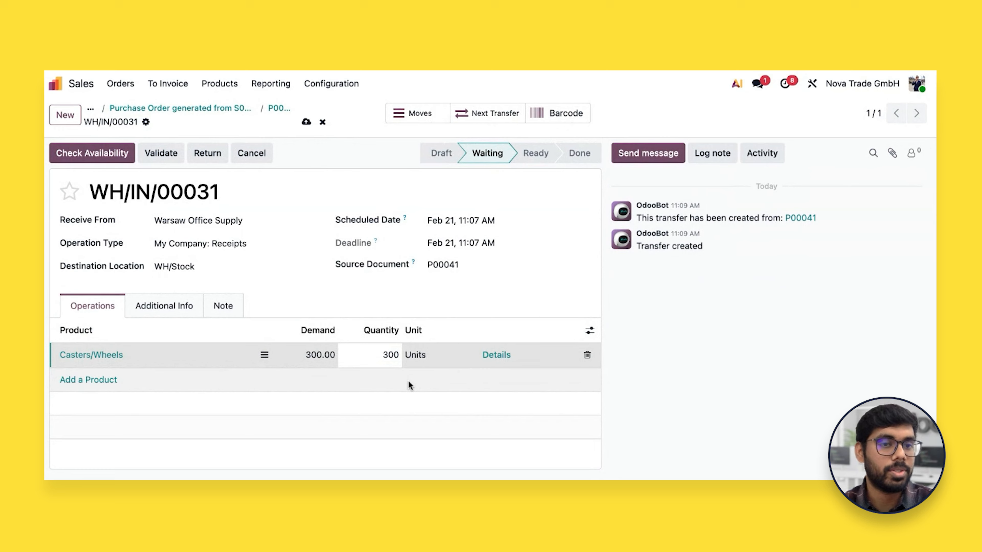
left_click(173, 160)
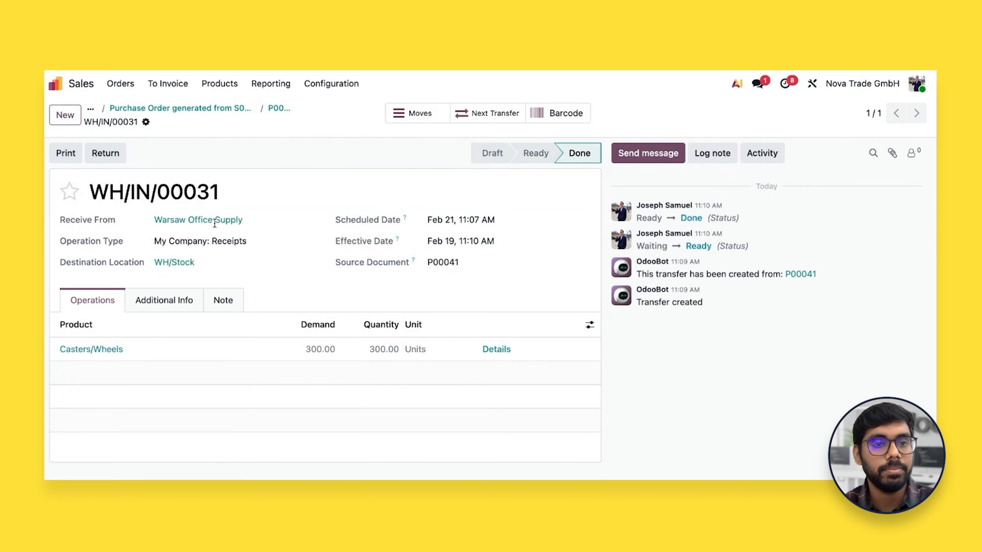
left_click(182, 110)
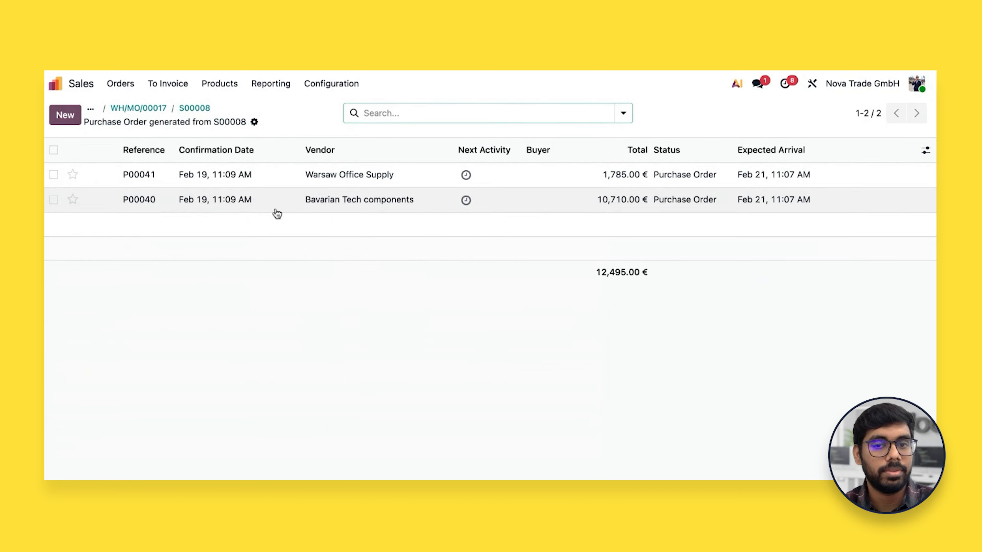
Open the receipt of the Bavarian Tech components purchase order and try to validate it without entering received quantities
left_click(182, 199)
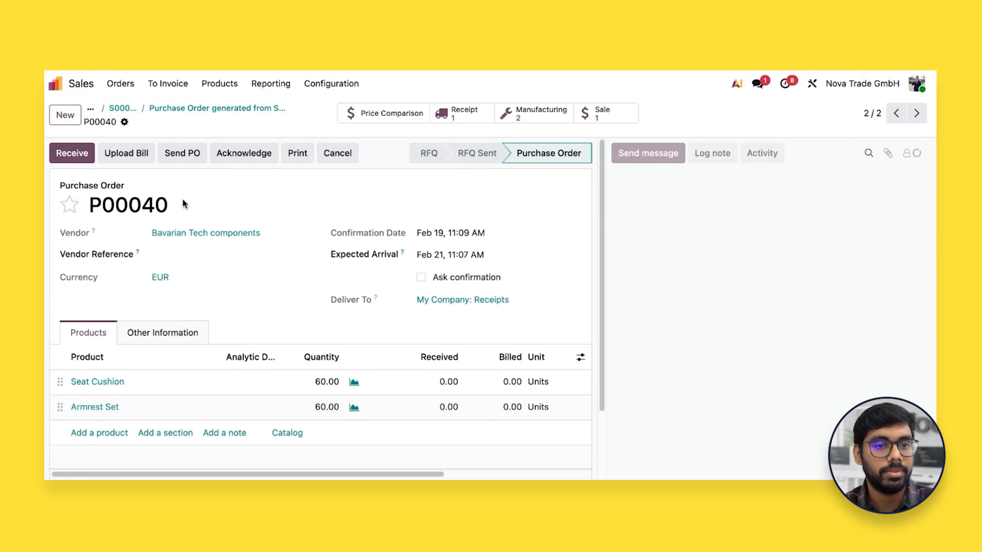
left_click(78, 154)
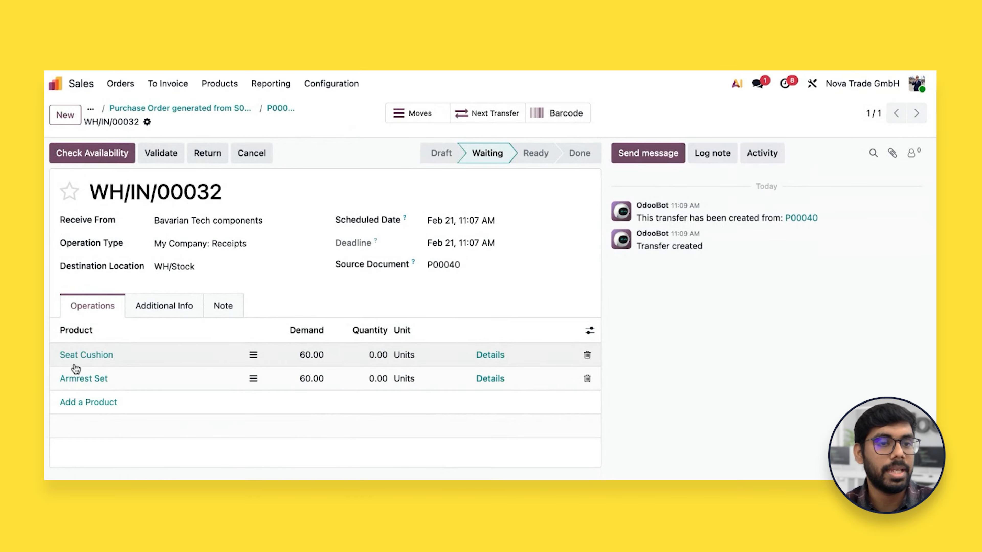
left_click(158, 160)
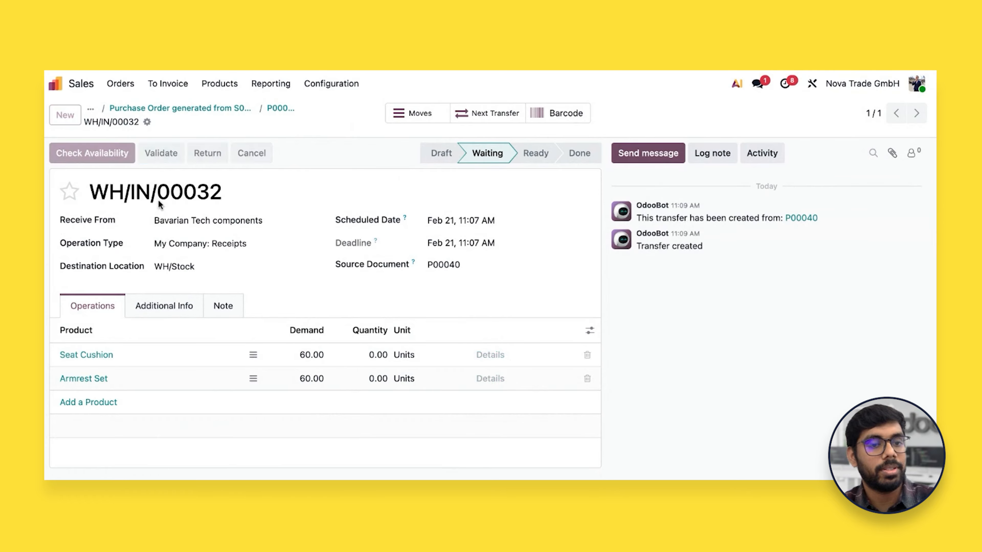
left_click(181, 313)
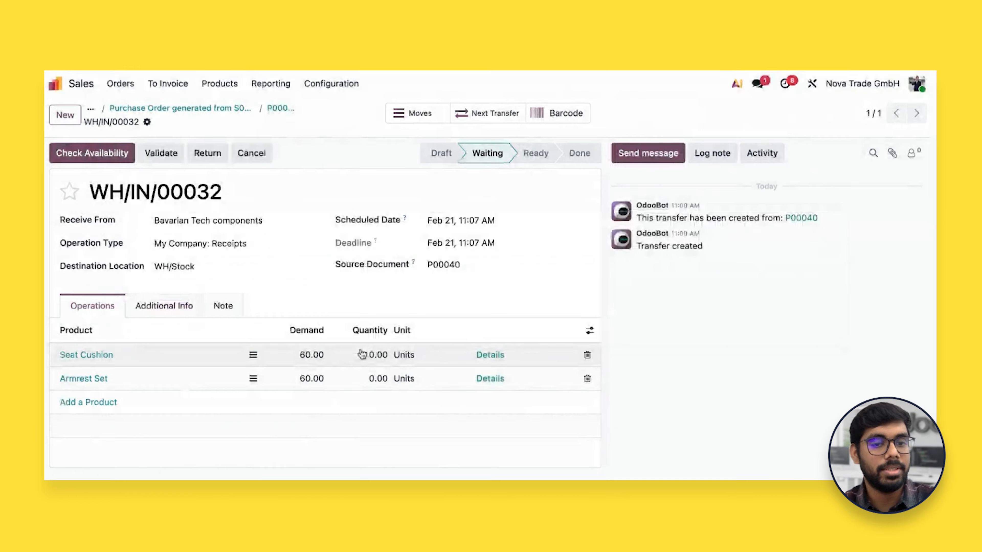
Set the received quantities of Seat Cushion and Armrest Set to 60 each and validate the receipt
left_click(378, 356)
type("60")
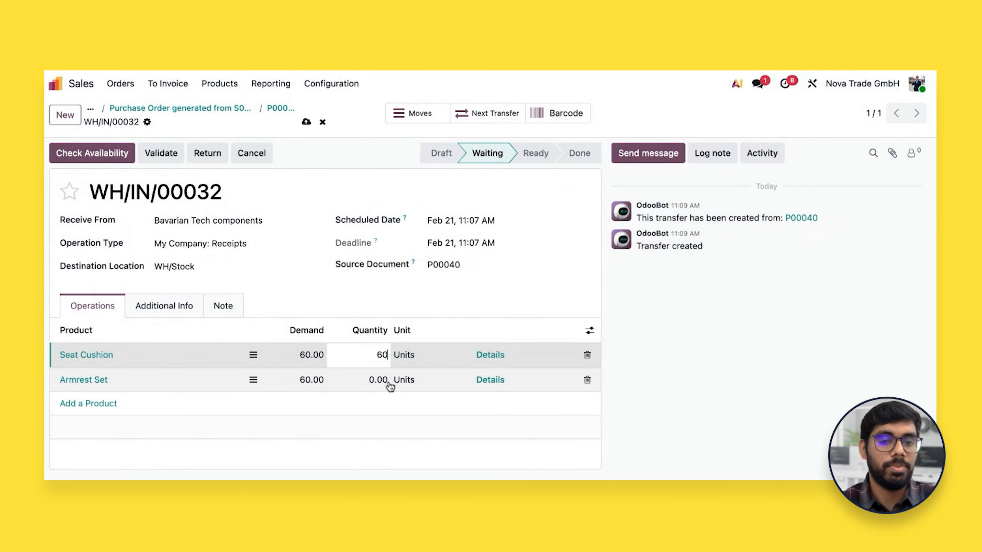
left_click(380, 379)
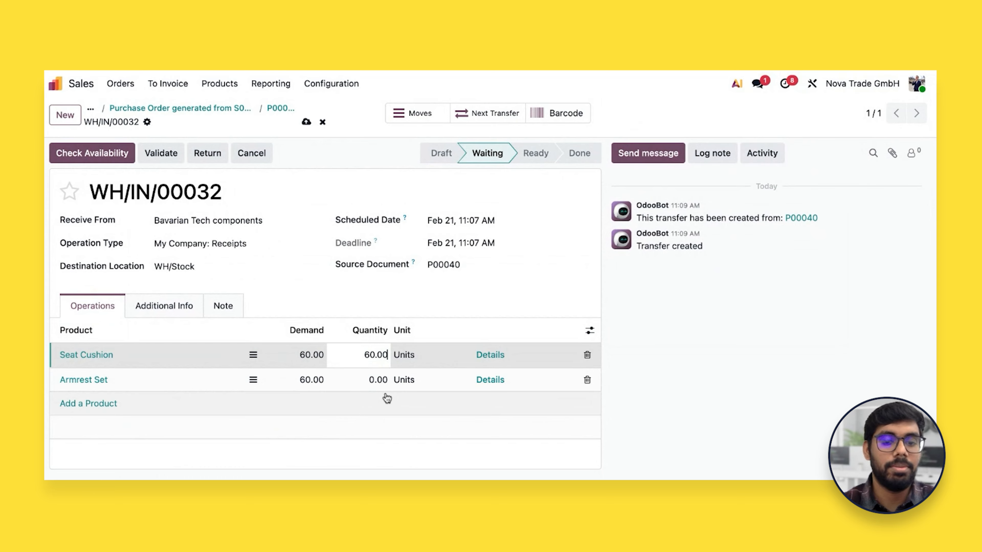
type("60")
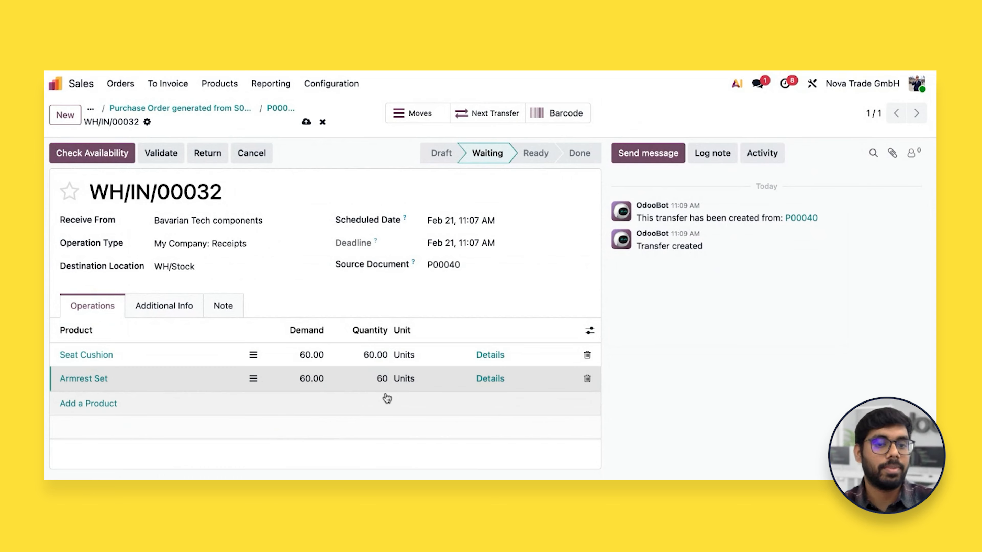
left_click(332, 307)
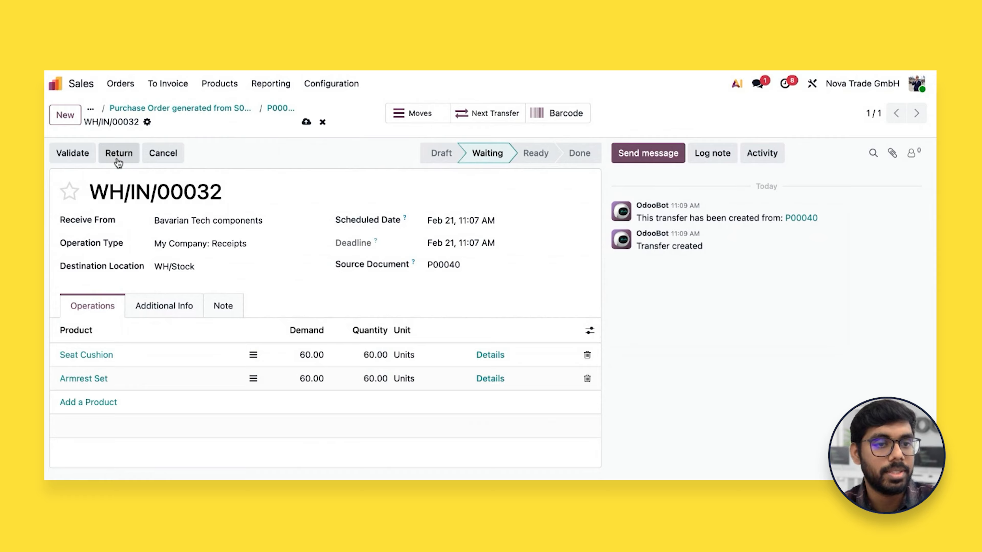
left_click(73, 152)
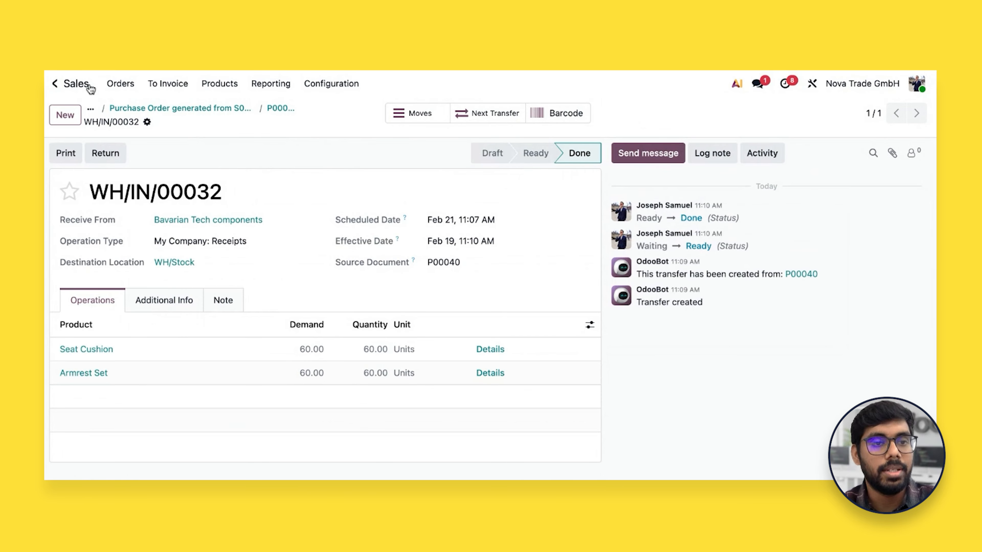
Return to sales order S00008 and open the manufacturing orders generated by it
left_click(155, 109)
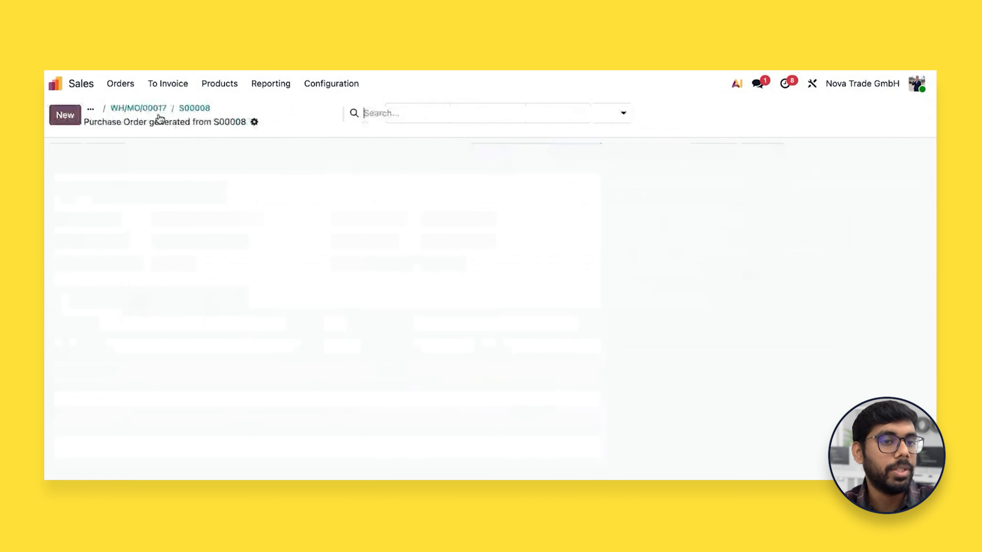
left_click(194, 109)
left_click(483, 112)
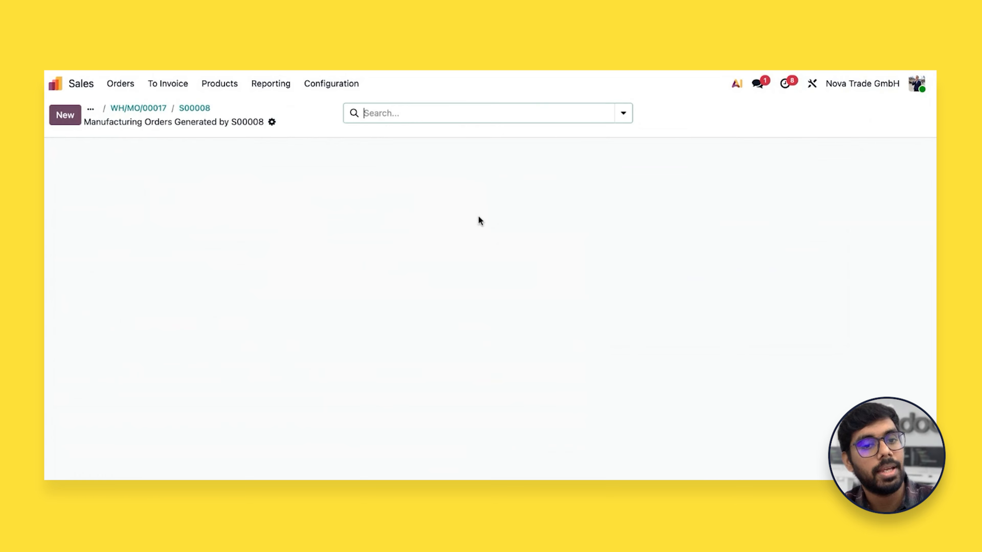
Switch to the Manufacturing app and open the ErgoChair Pro v2 bill of materials to examine its components
left_click(78, 92)
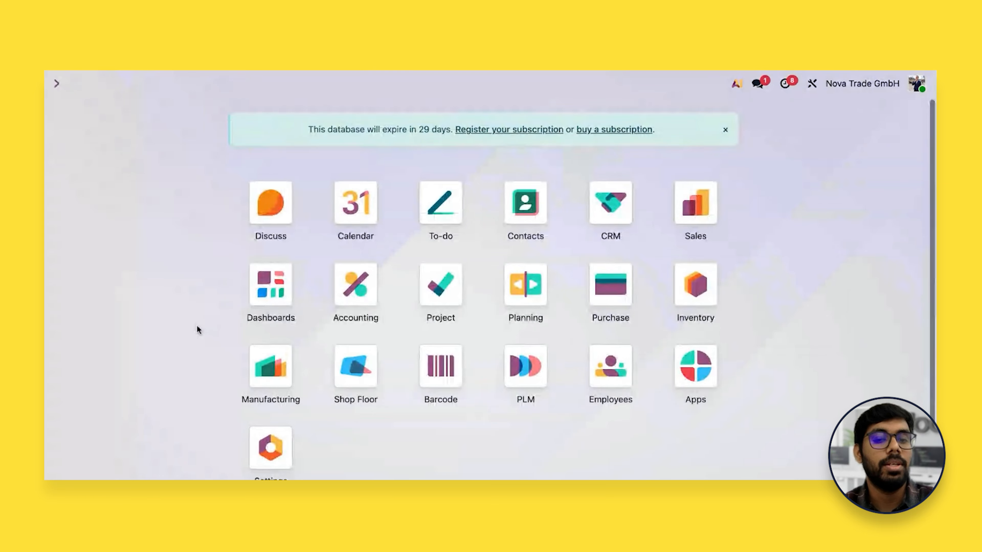
left_click(269, 372)
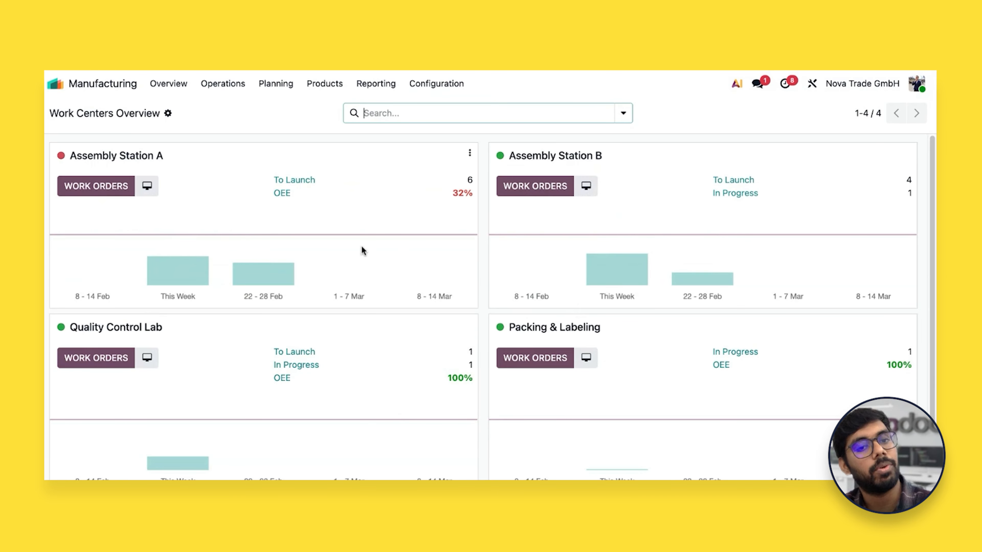
left_click(321, 92)
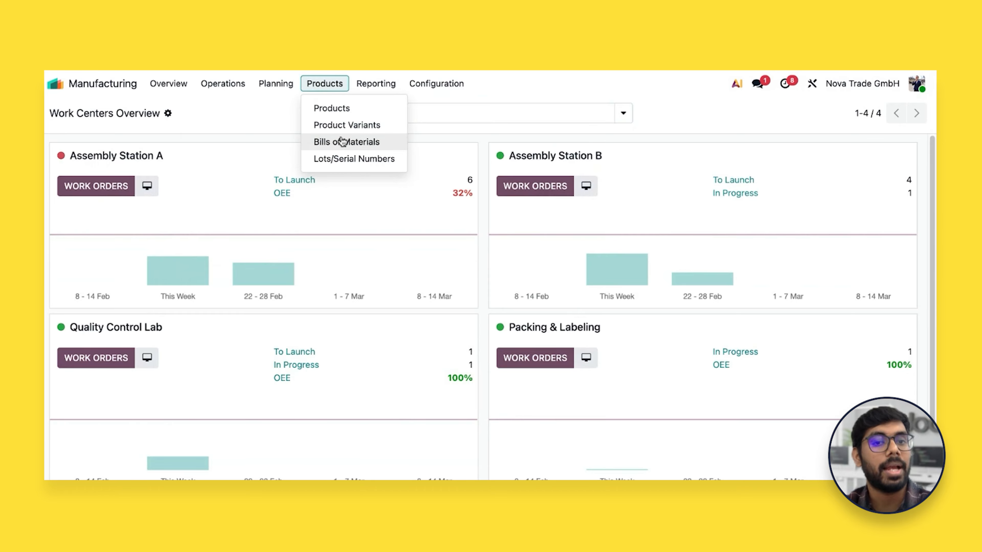
left_click(347, 143)
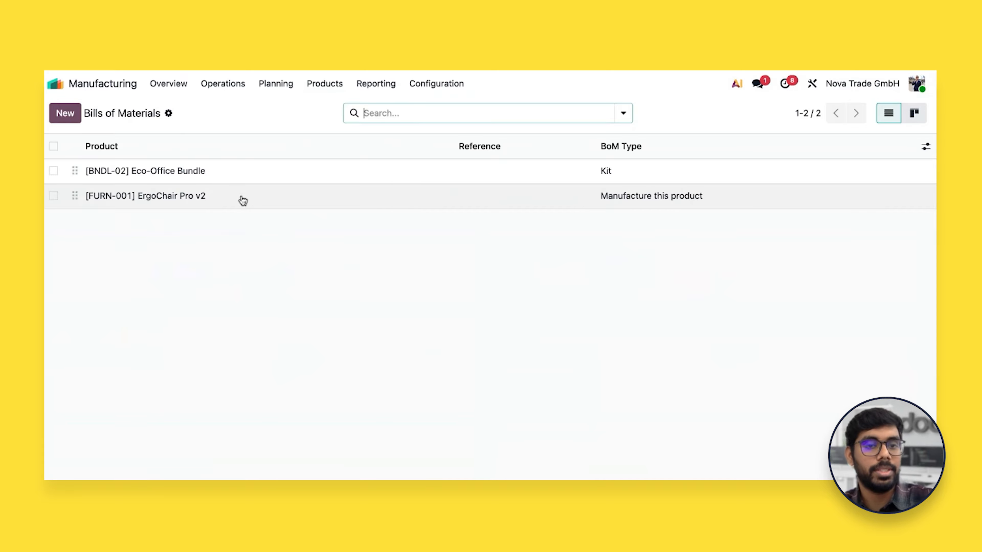
left_click(242, 200)
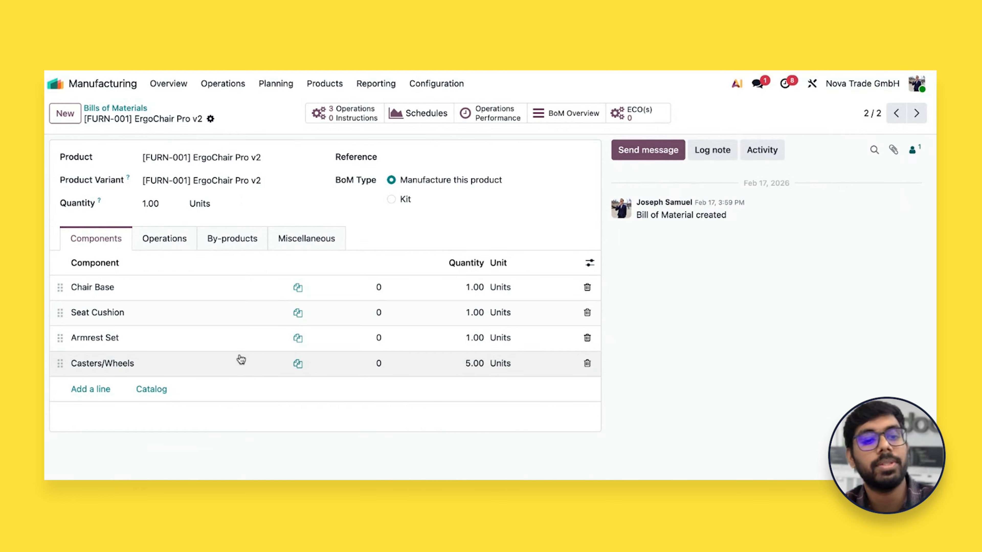
Examine the bill of materials' operations, by-product entry line and miscellaneous settings, including Operation Dependencies
left_click(164, 241)
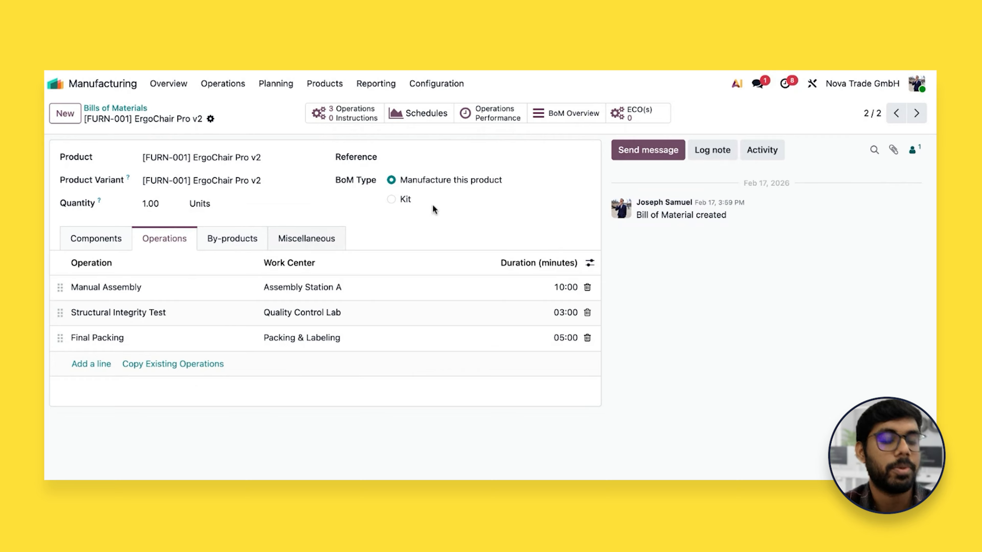
left_click(240, 240)
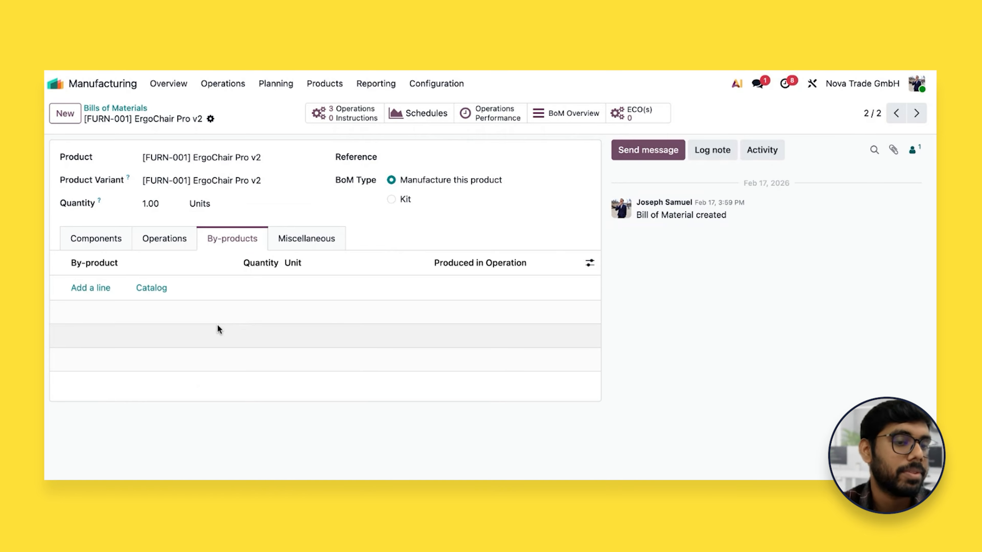
left_click(104, 290)
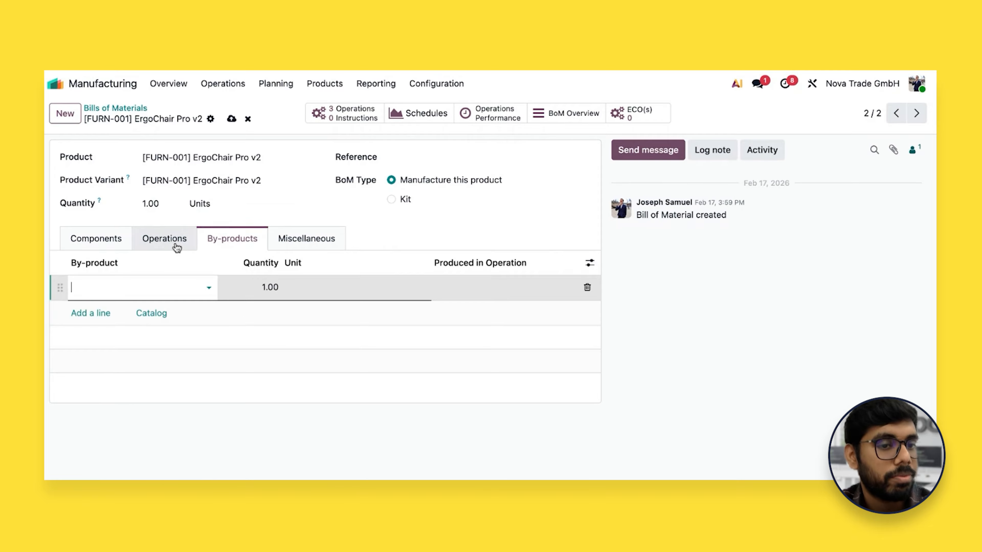
left_click(305, 242)
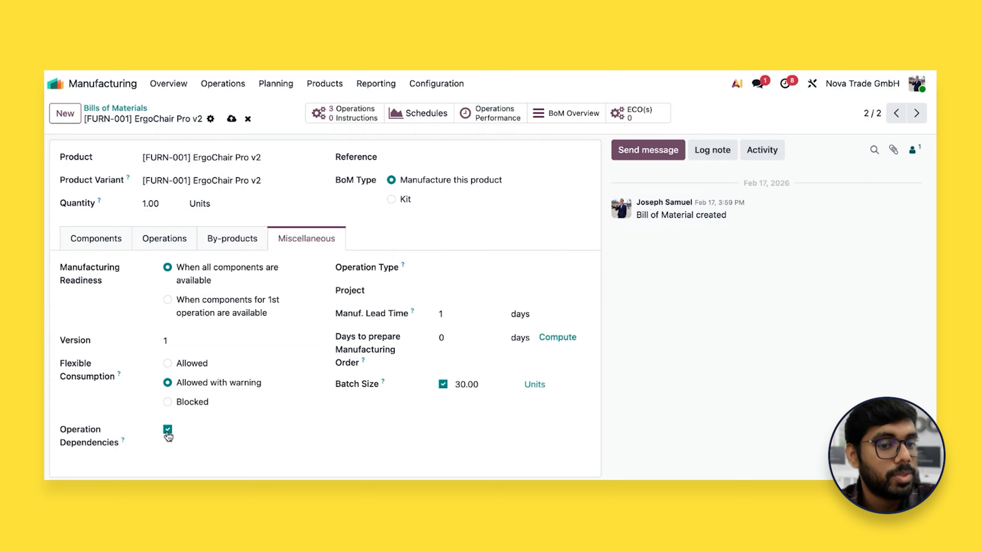
Examine the Blocked By dependencies of the Structural Integrity Test, Final Packing and Manual Assembly operations, closing each one unchanged
left_click(171, 240)
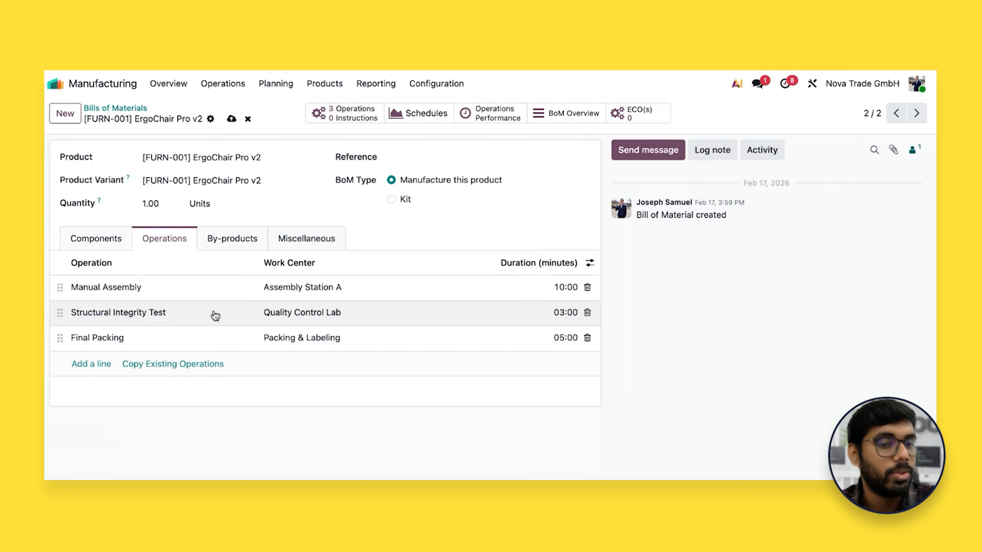
left_click(286, 315)
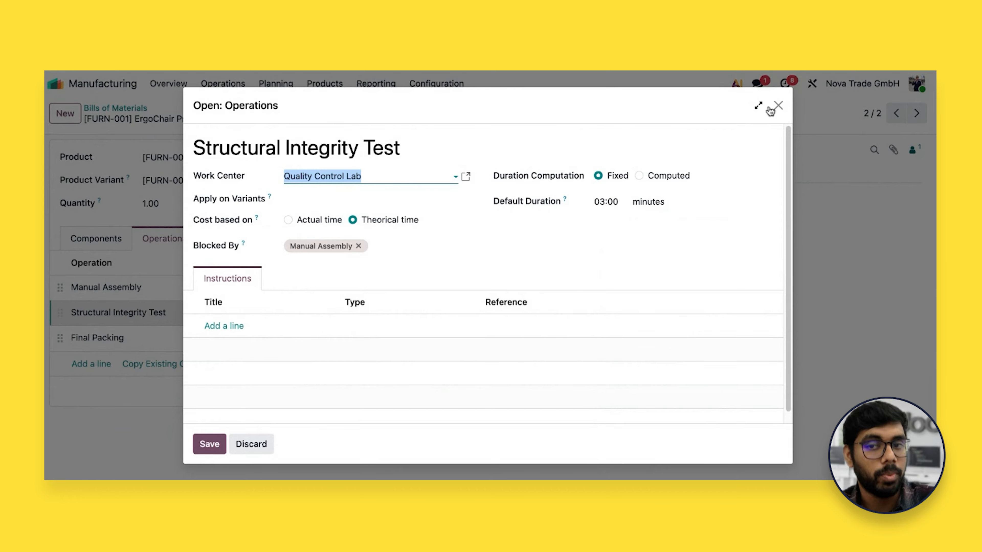
left_click(777, 105)
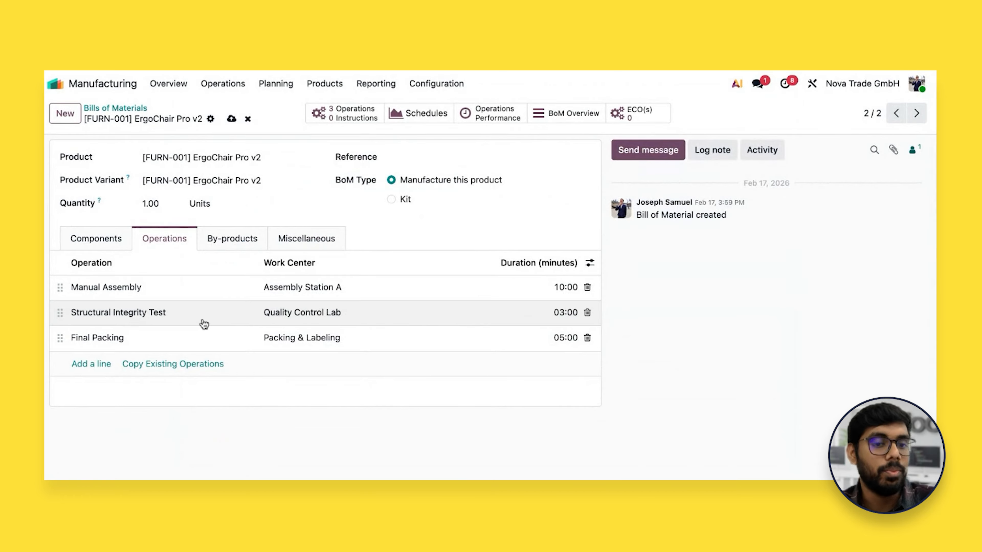
left_click(145, 341)
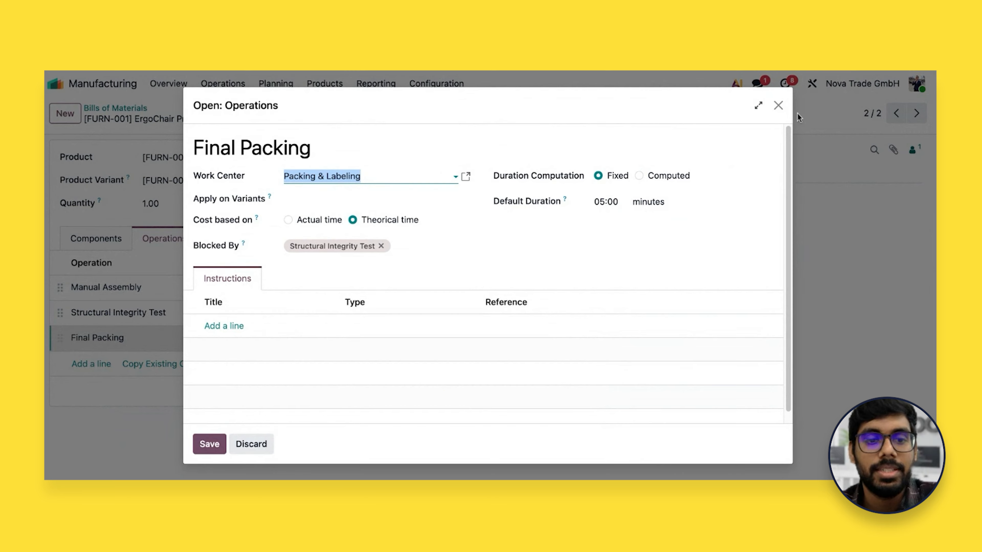
left_click(779, 106)
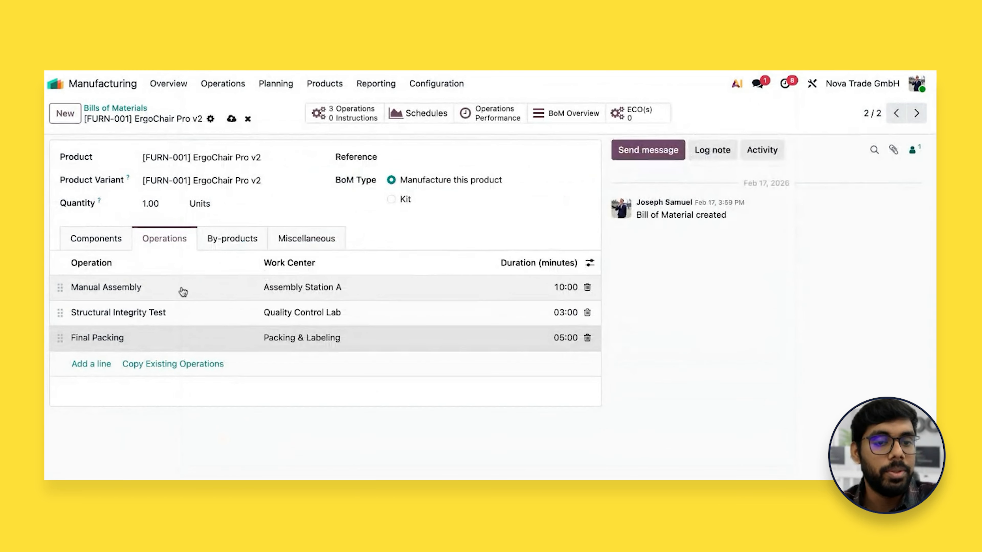
left_click(183, 292)
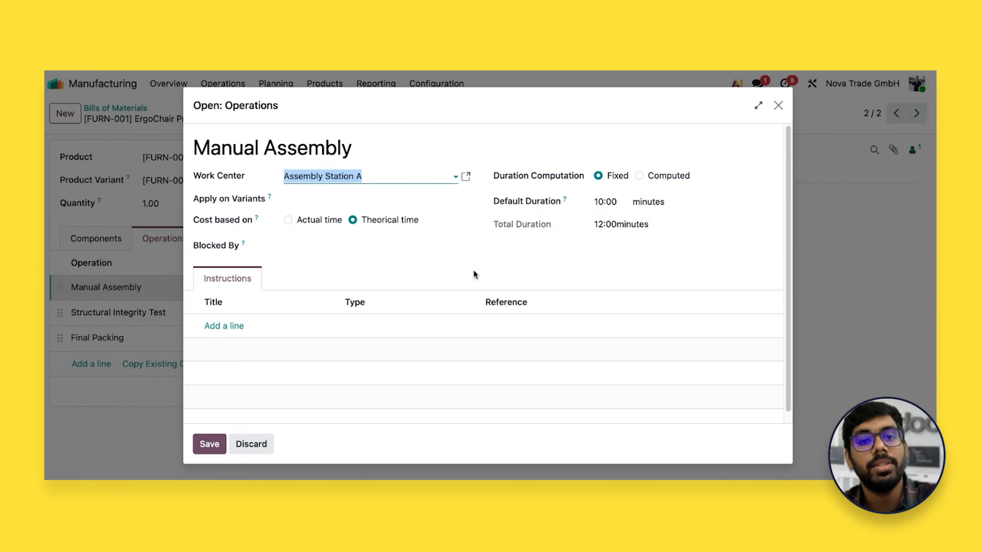
left_click(778, 106)
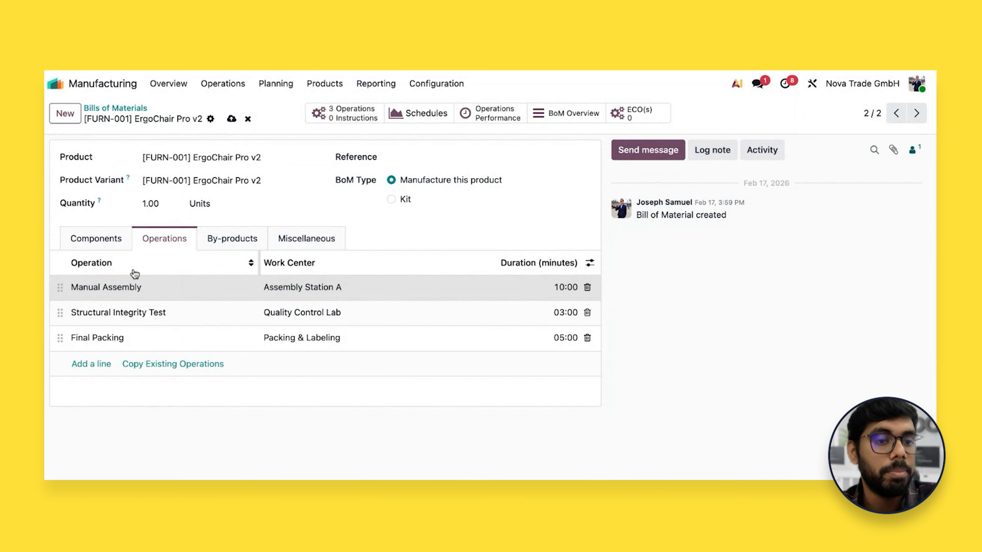
Open the Assembly Station A work center and examine its general information and alternative workcenters
left_click(436, 83)
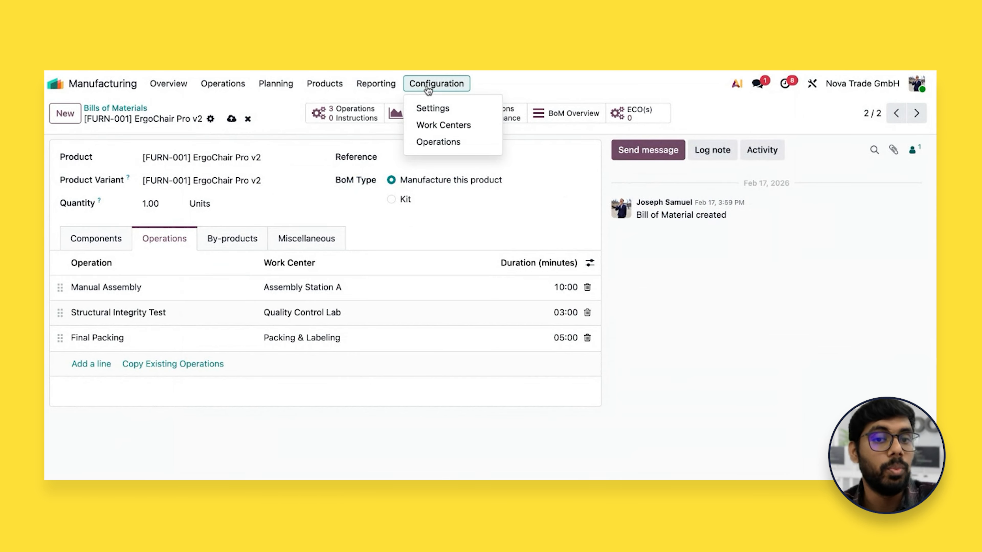
left_click(437, 131)
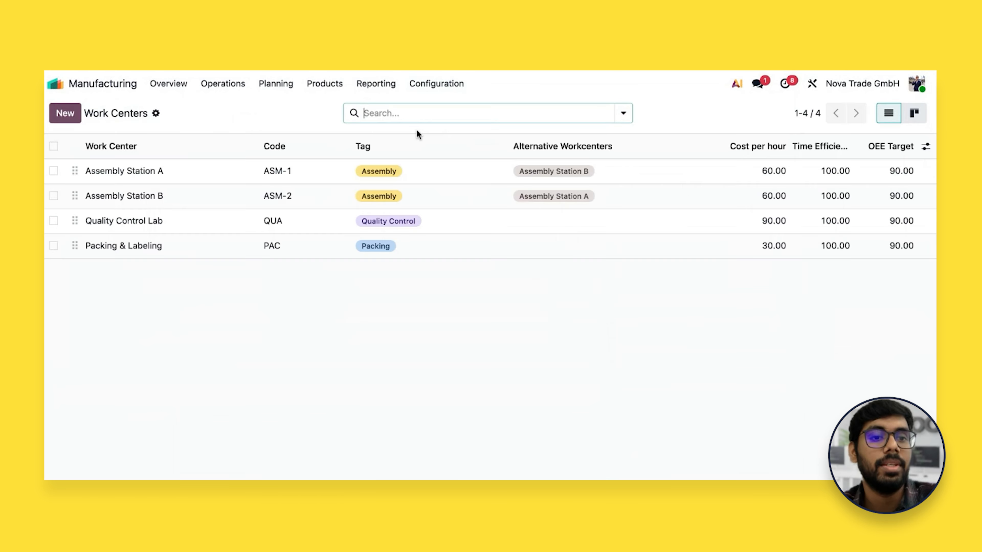
left_click(291, 172)
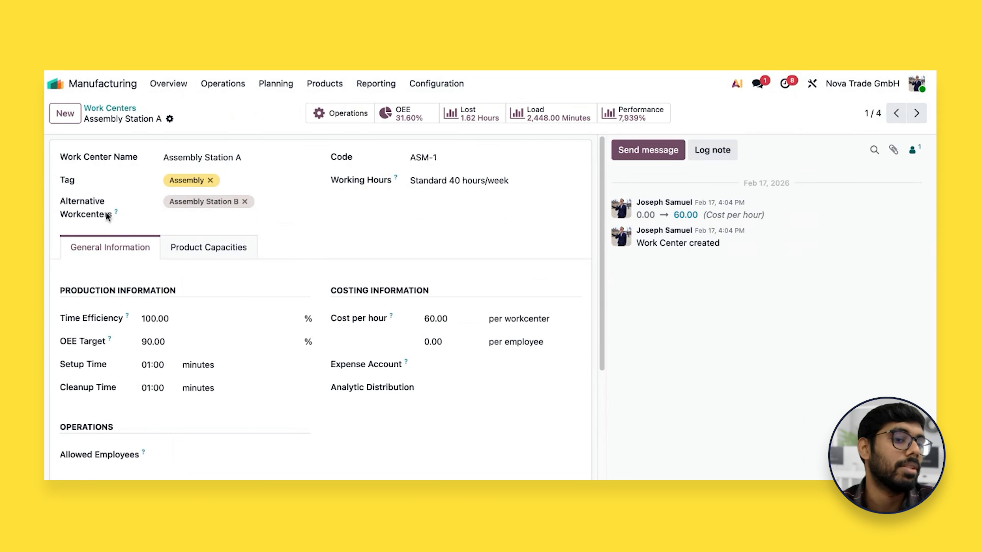
Examine Assembly Station A's production information: Time Efficiency, OEE Target, Setup Time and Cleanup Time, plus its costing information
scroll(271, 228, "down", 1)
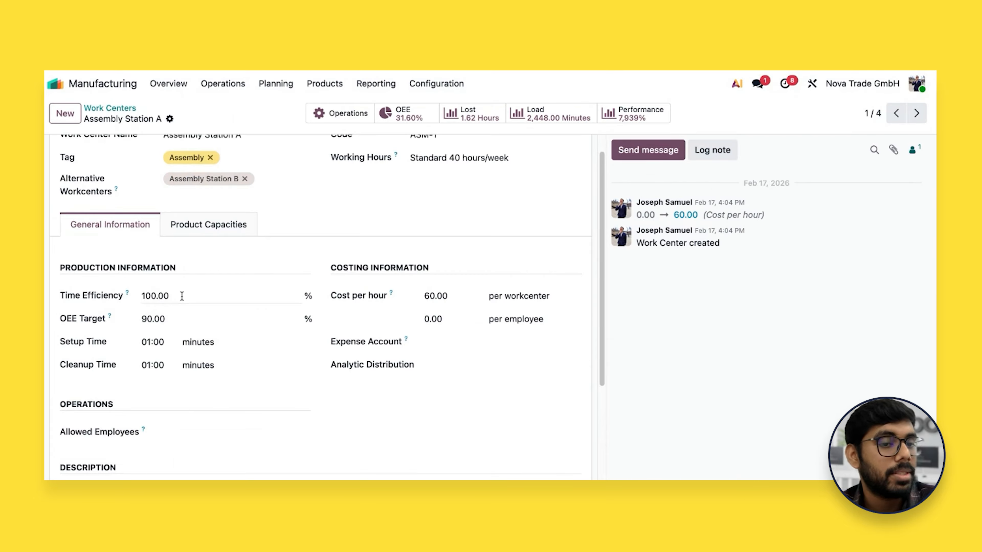
scroll(179, 300, "up", 1)
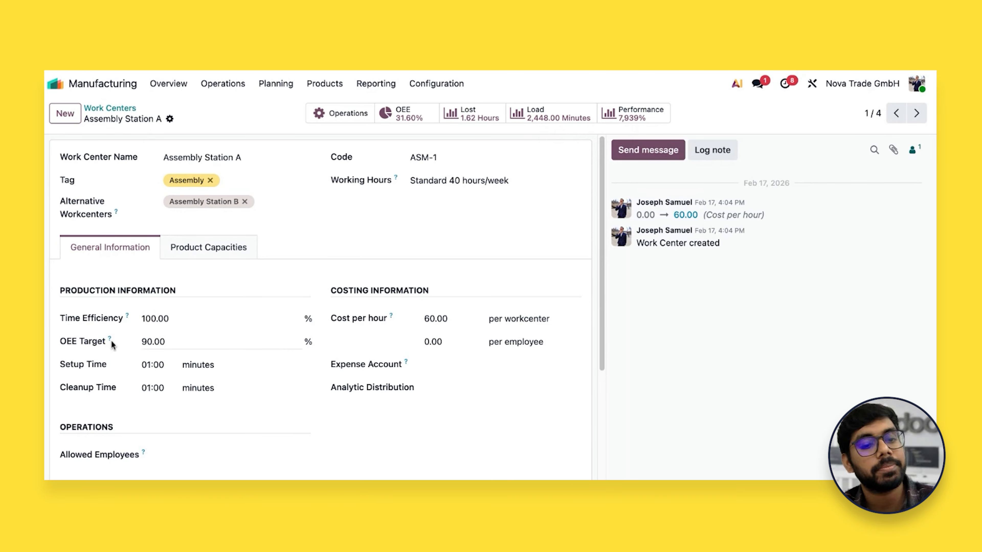
mouse_move(111, 342)
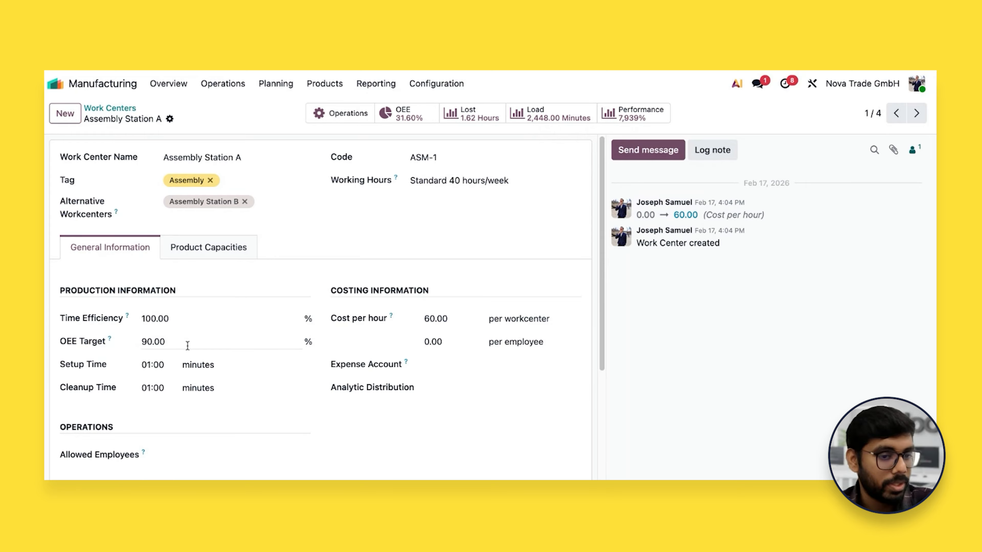
scroll(195, 362, "down", 1)
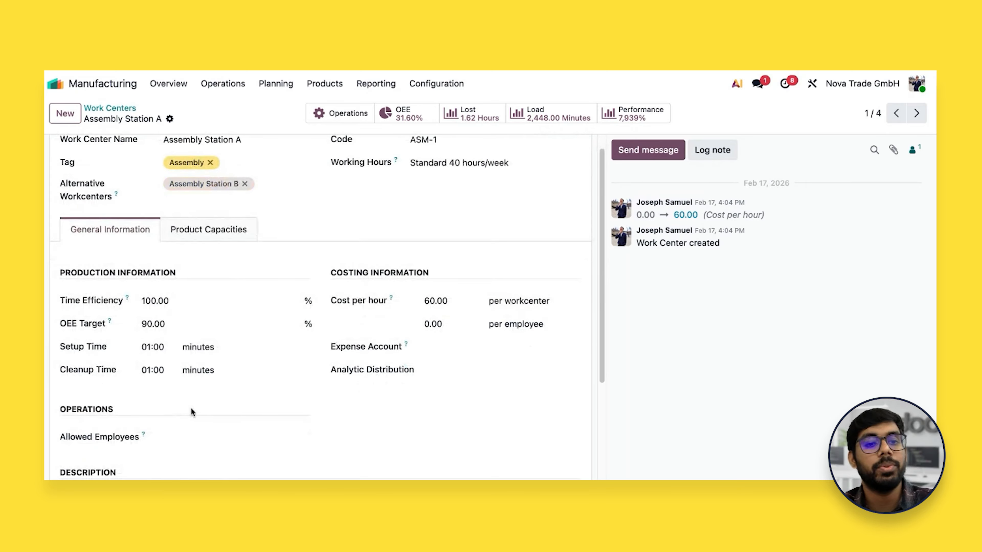
scroll(190, 409, "down", 1)
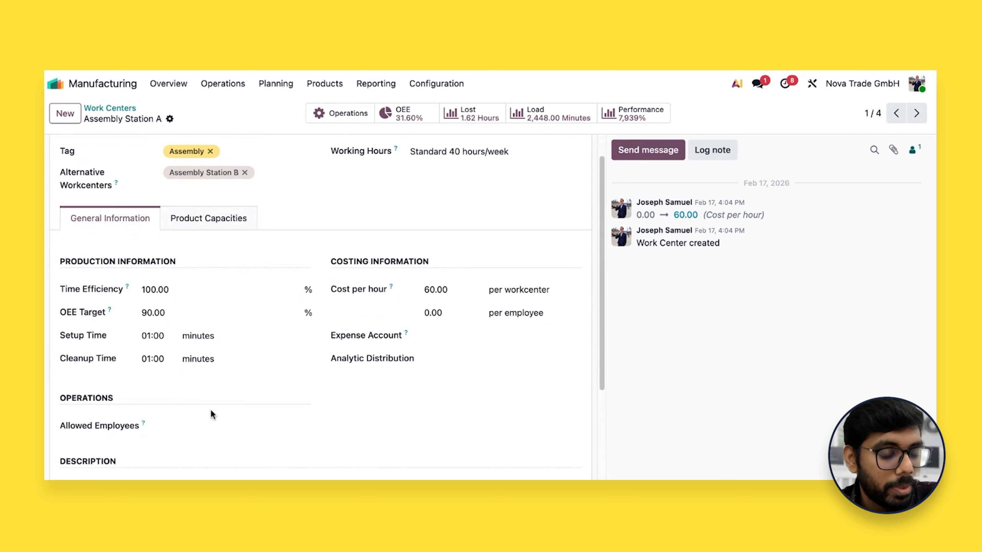
scroll(210, 406, "up", 1)
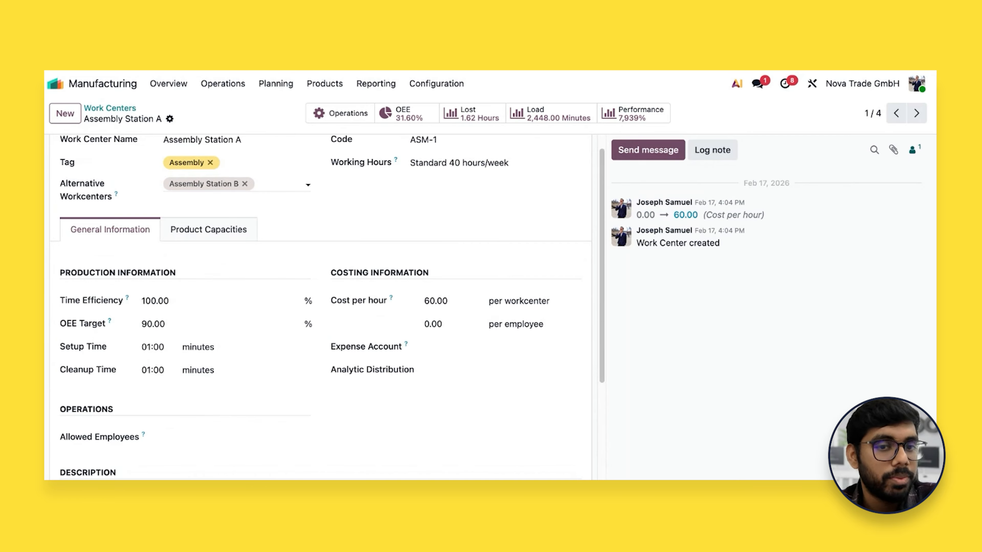
scroll(263, 271, "down", 1)
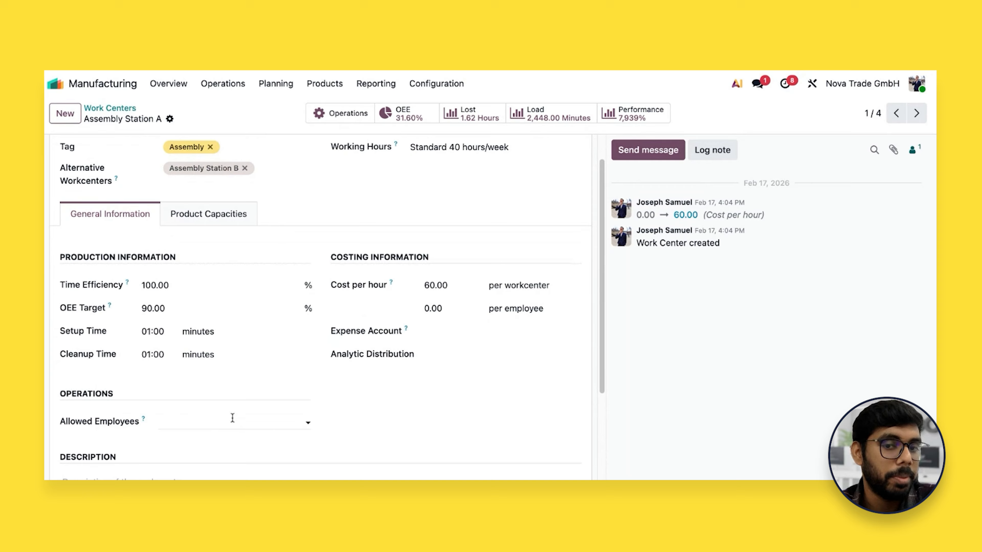
Examine the available Allowed Employees choices for Assembly Station A without selecting any, and view the work center's product capacities
left_click(201, 423)
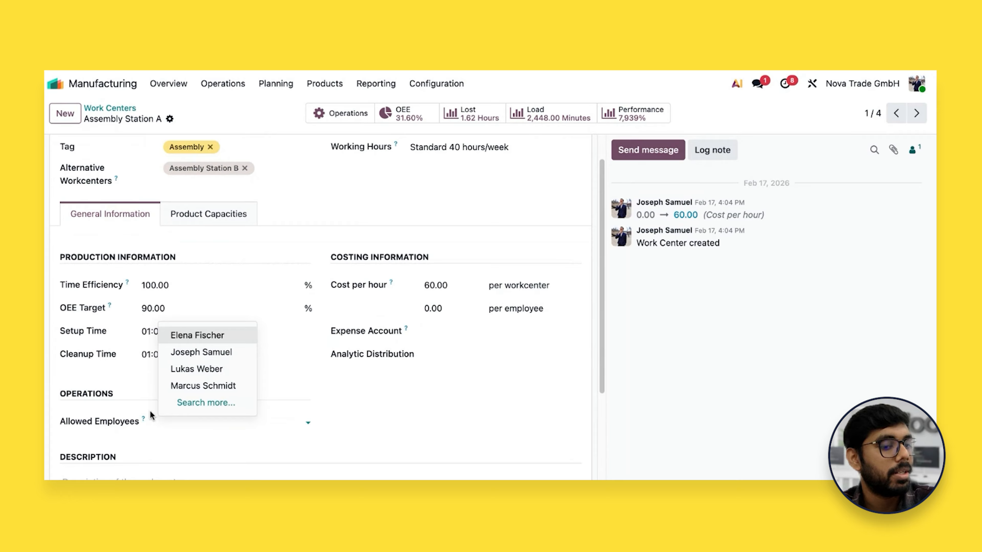
left_click(372, 419)
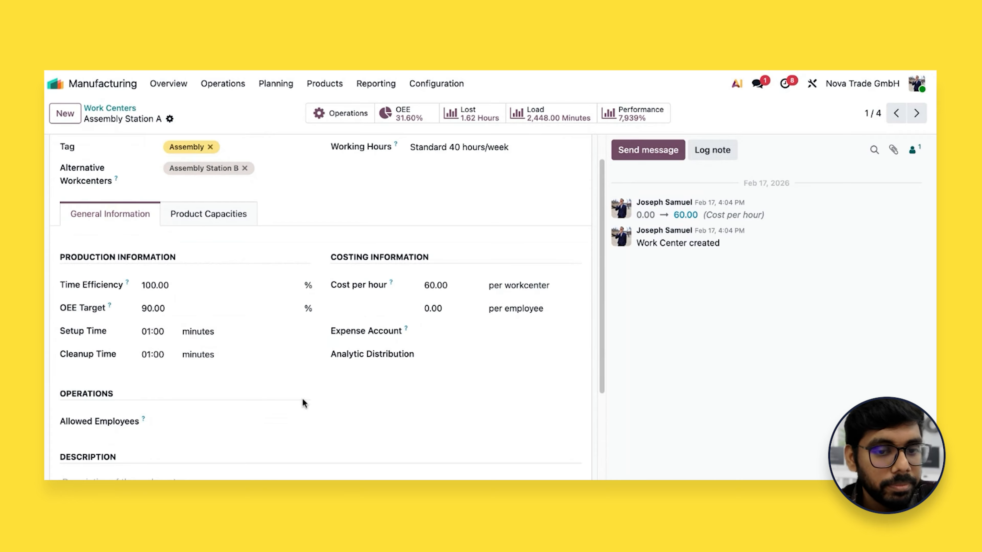
scroll(302, 398, "up", 2)
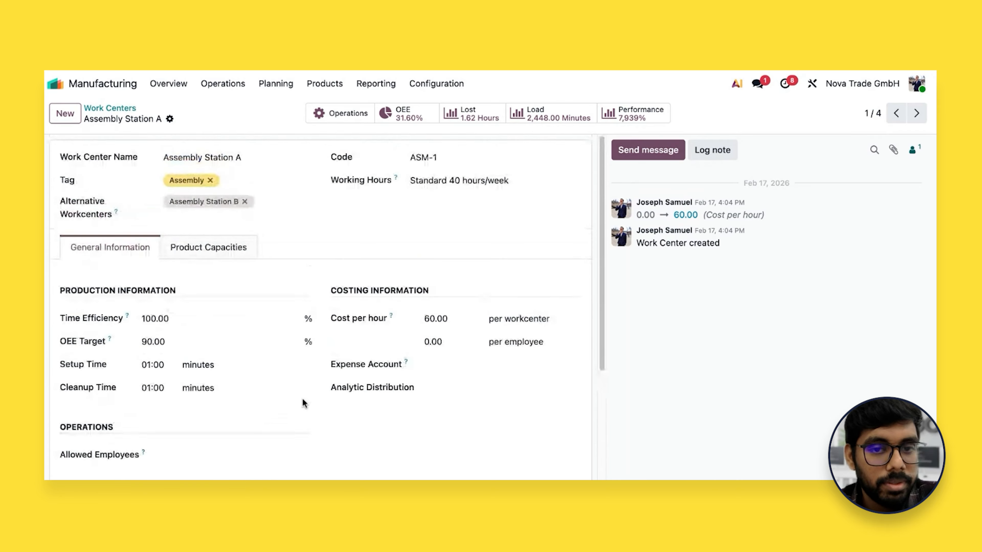
left_click(218, 261)
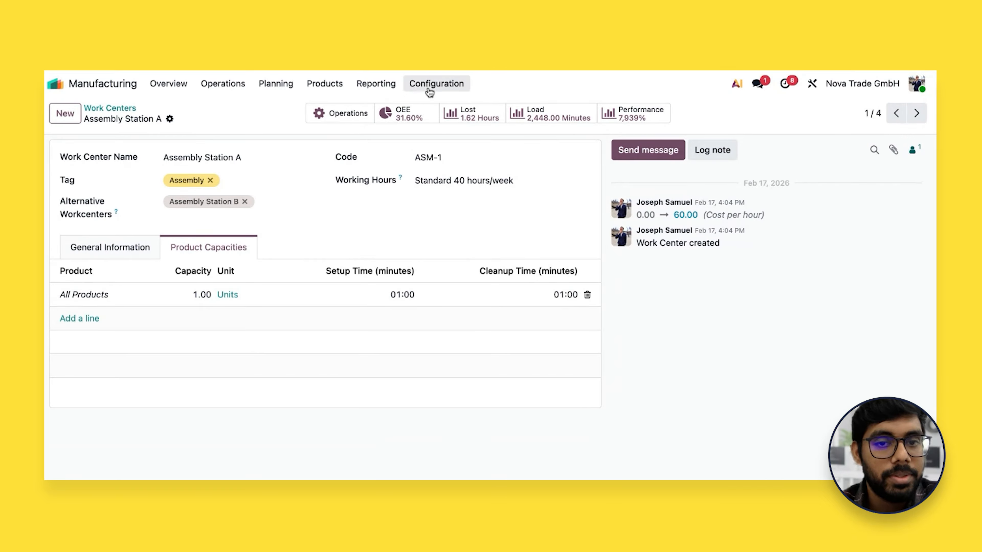
Review the list of work centers and reopen the ErgoChair Pro v2 bill of materials to view its components
left_click(438, 92)
left_click(450, 125)
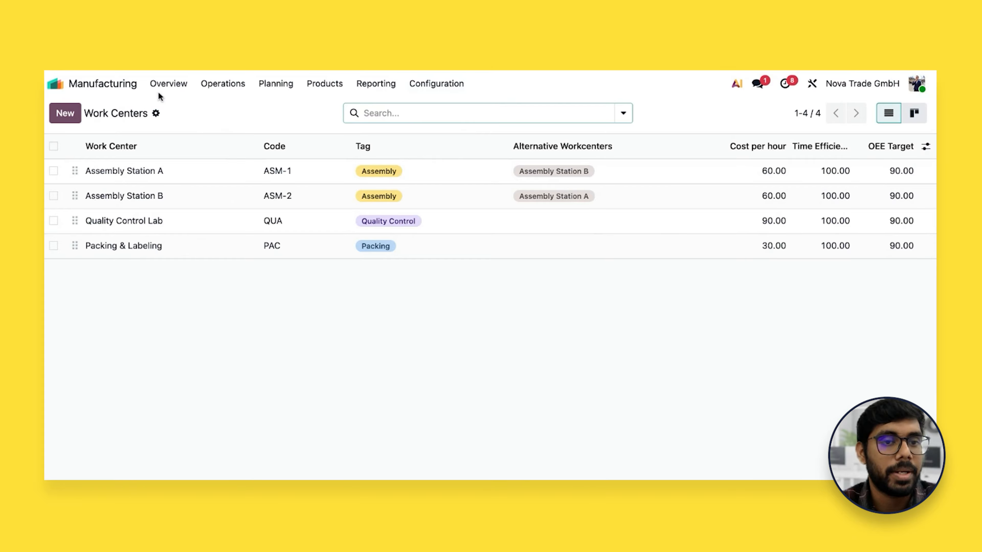
left_click(307, 87)
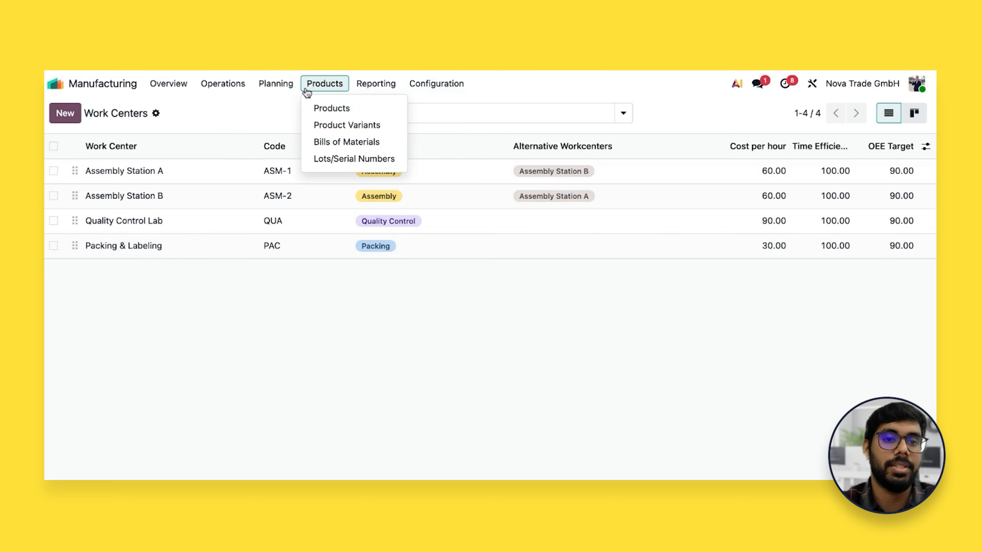
left_click(325, 141)
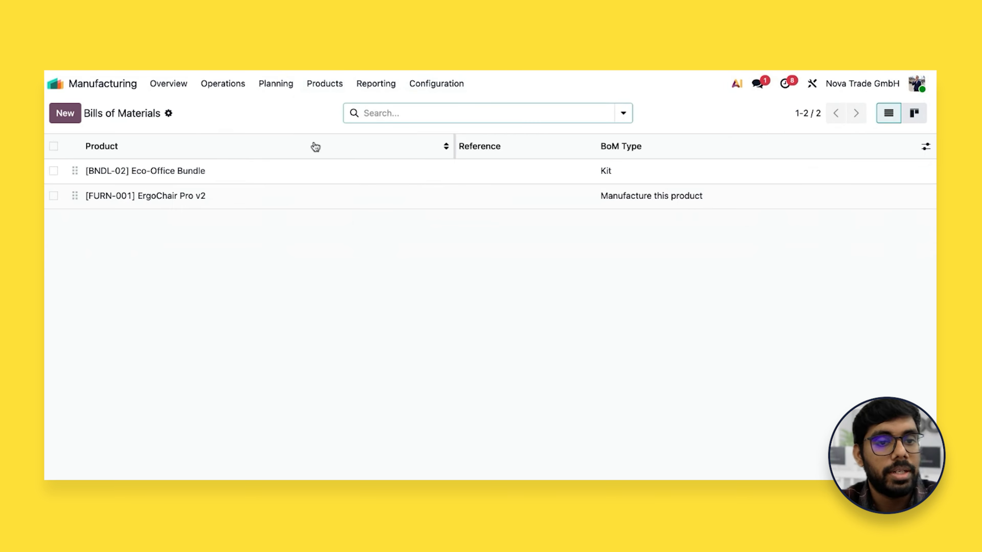
left_click(287, 197)
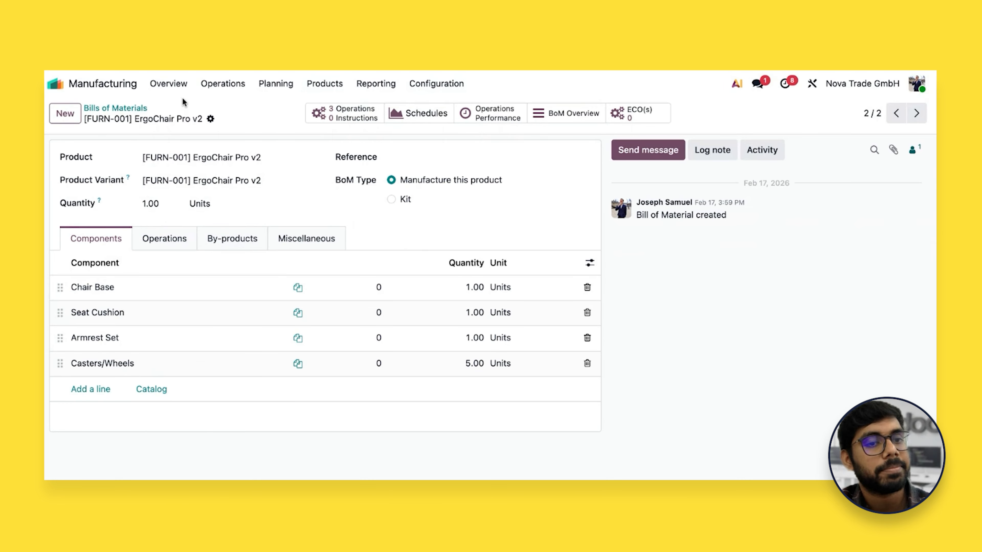
Check the Work Centers Overview and review the To Do manufacturing orders, widening the Reference column to show the full references
left_click(176, 91)
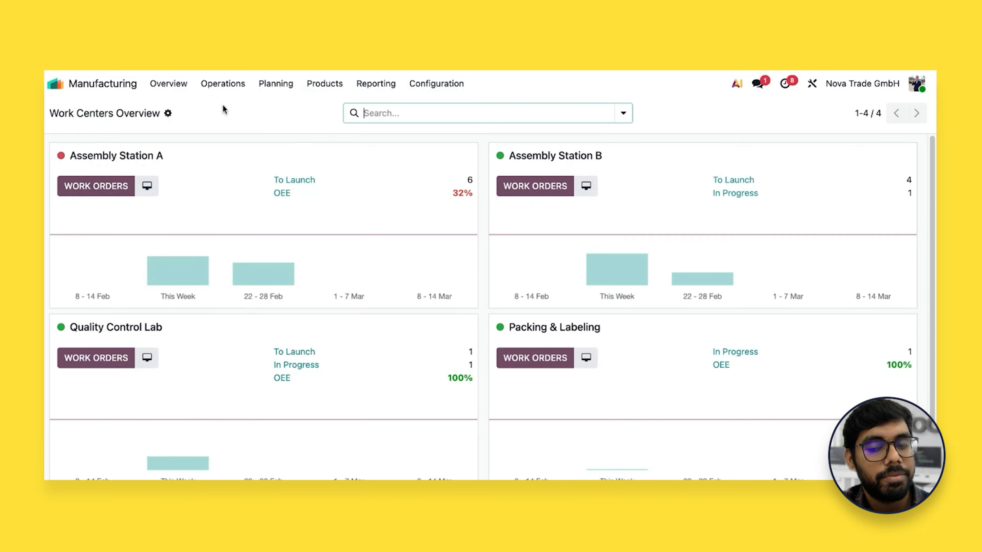
left_click(222, 84)
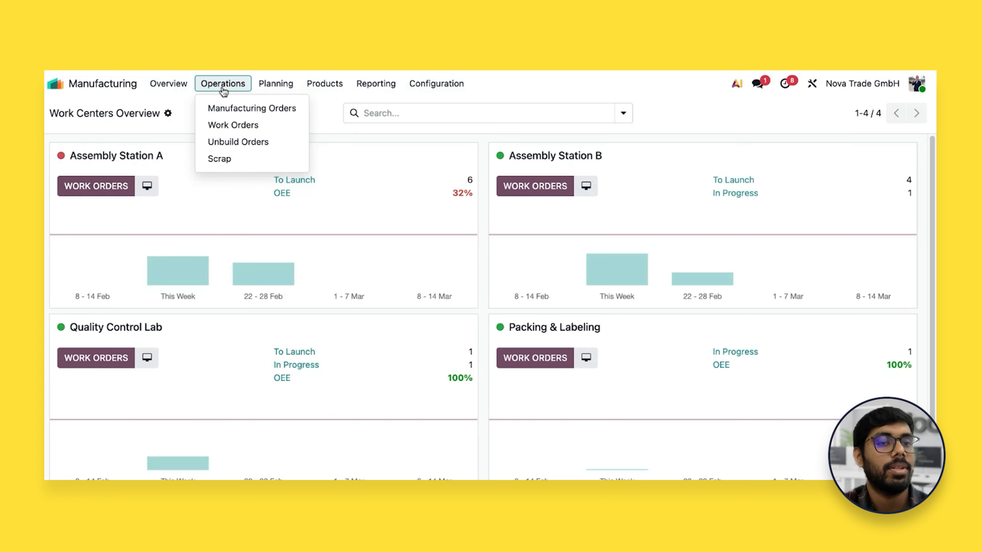
left_click(226, 108)
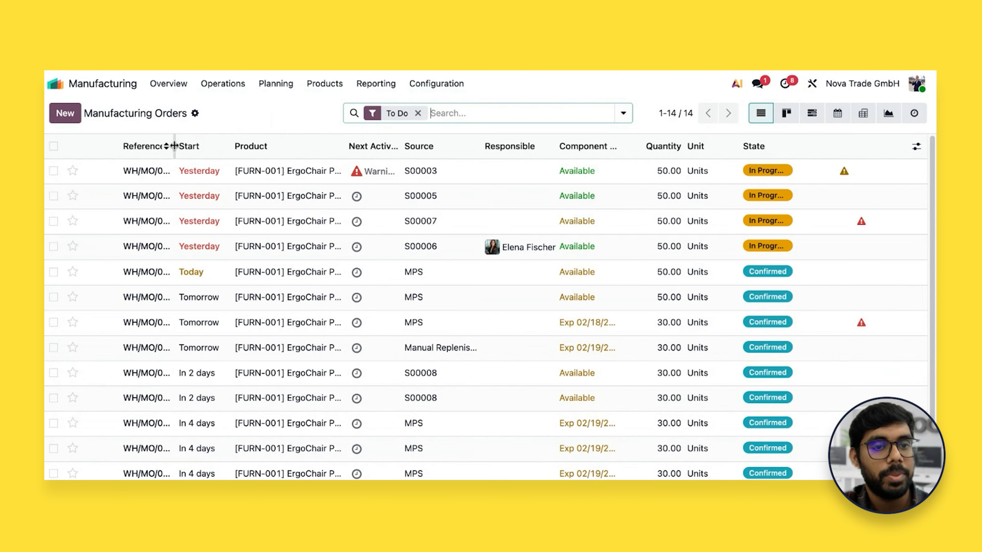
left_click_drag(174, 145, 236, 146)
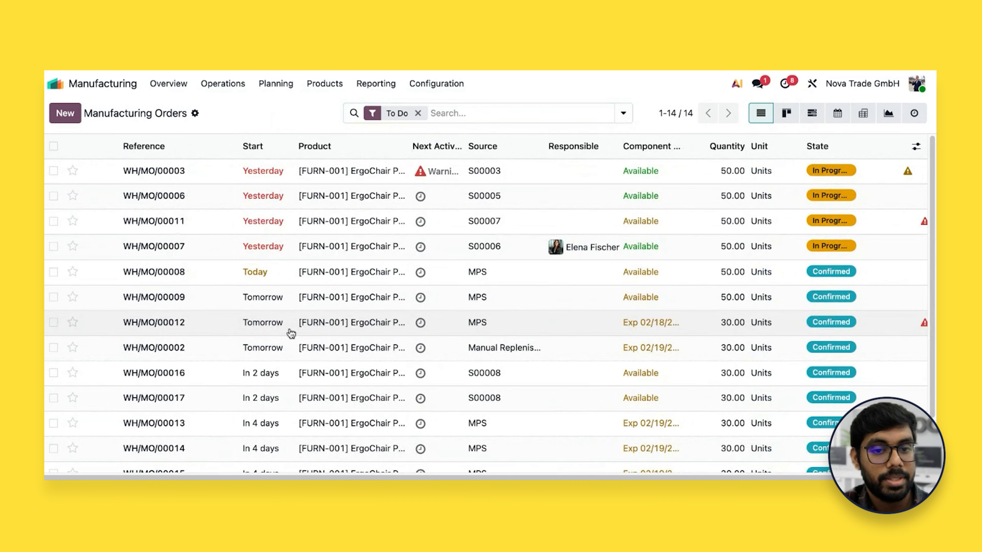
scroll(291, 333, "down", 3)
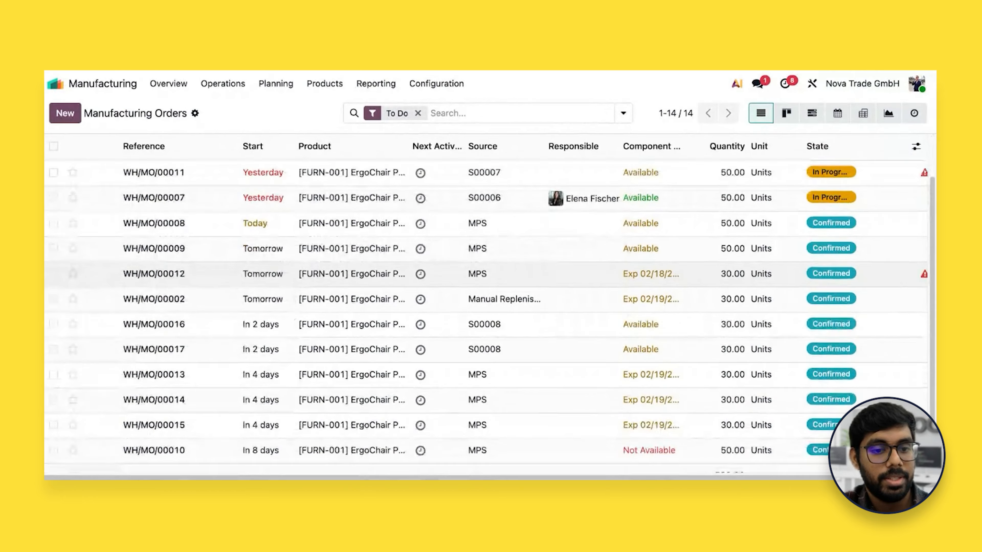
scroll(490, 324, "up", 2)
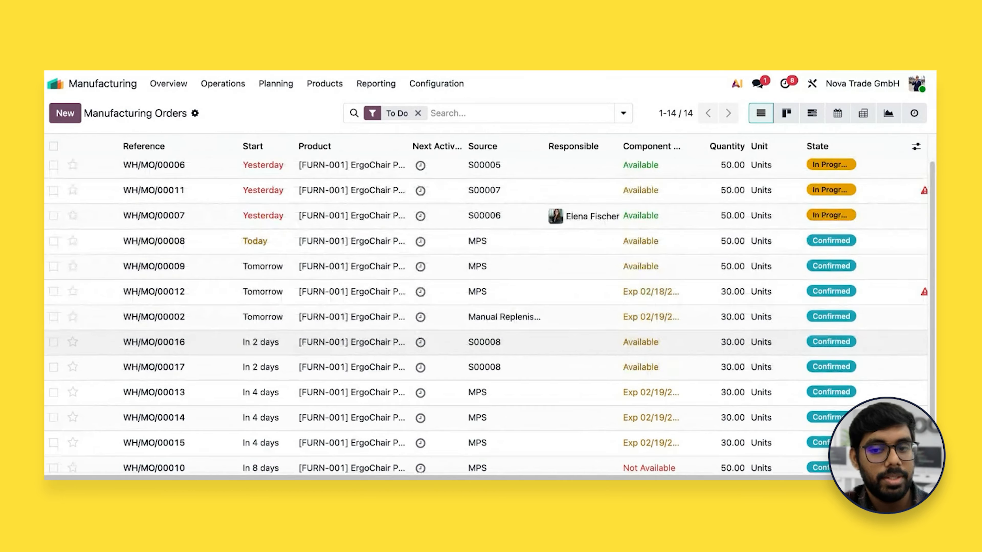
Switch to the Sales app to check the number of the latest TechBerlin Hub sales order, and return to the Manufacturing app
left_click(130, 96)
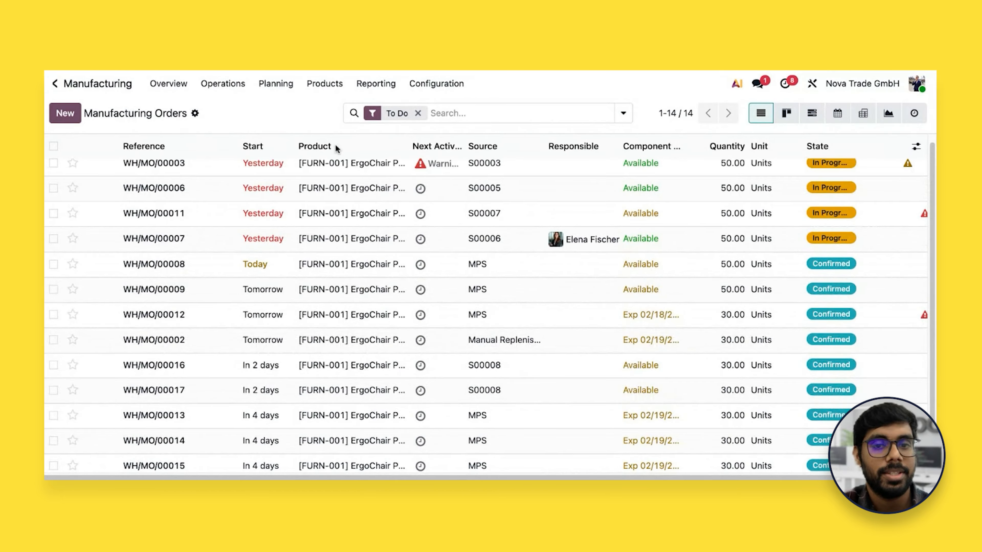
left_click(691, 211)
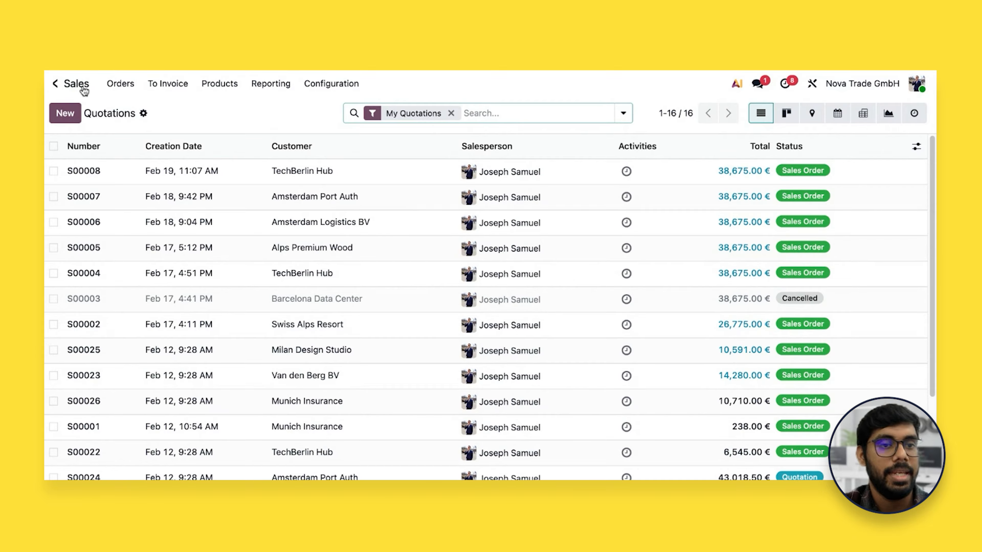
left_click(55, 84)
left_click(270, 366)
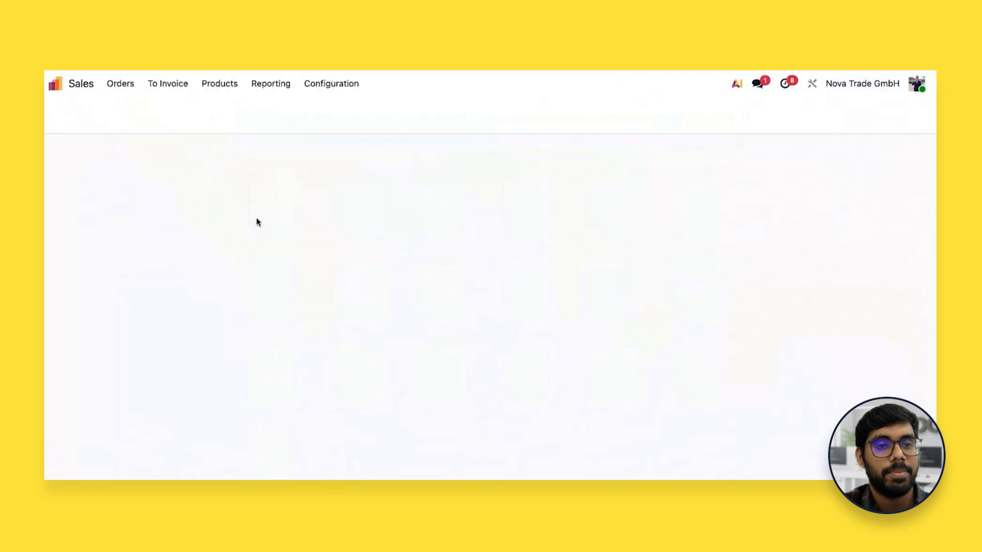
Open the first 30-unit ErgoChair Pro v2 manufacturing order sourced from the latest TechBerlin Hub sales order and plan it
left_click(217, 93)
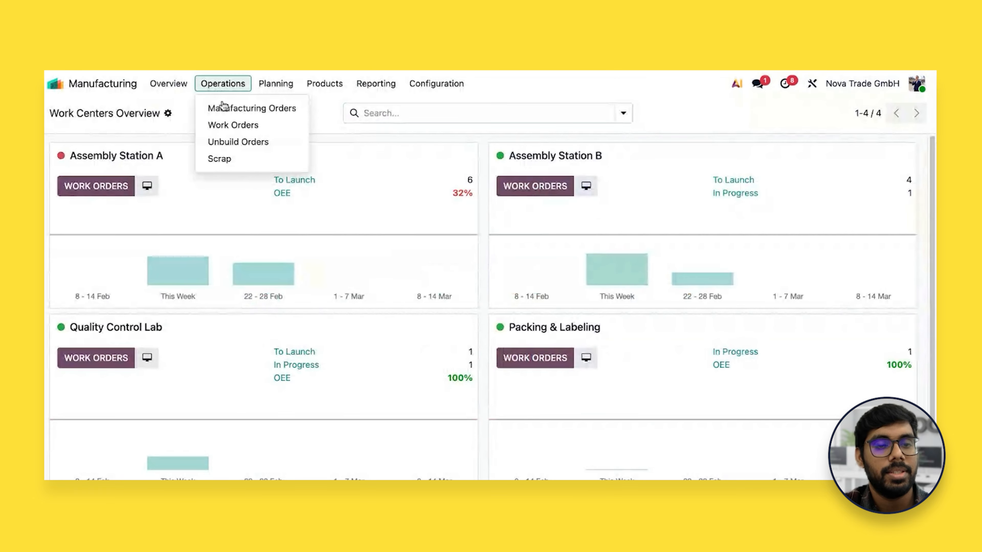
left_click(237, 161)
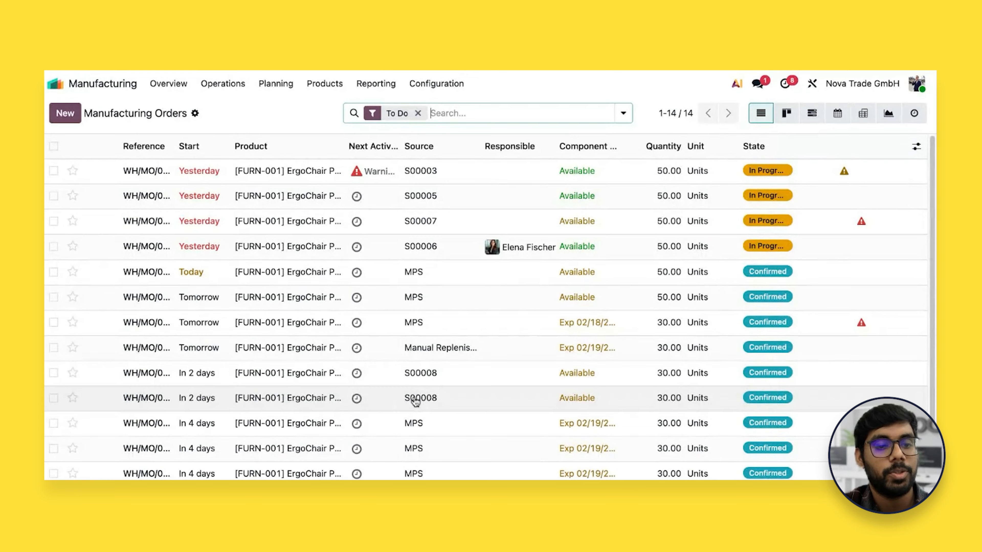
left_click(421, 383)
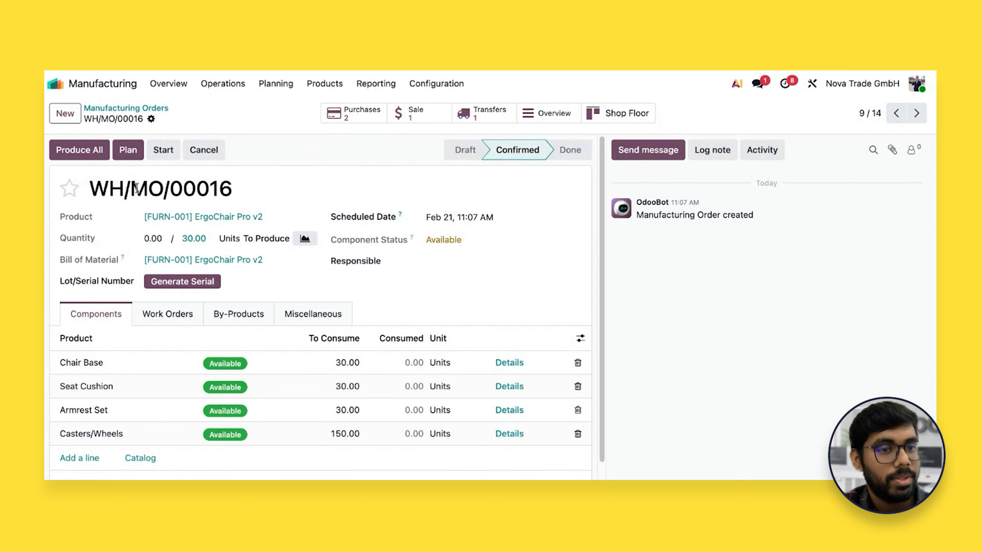
left_click(136, 160)
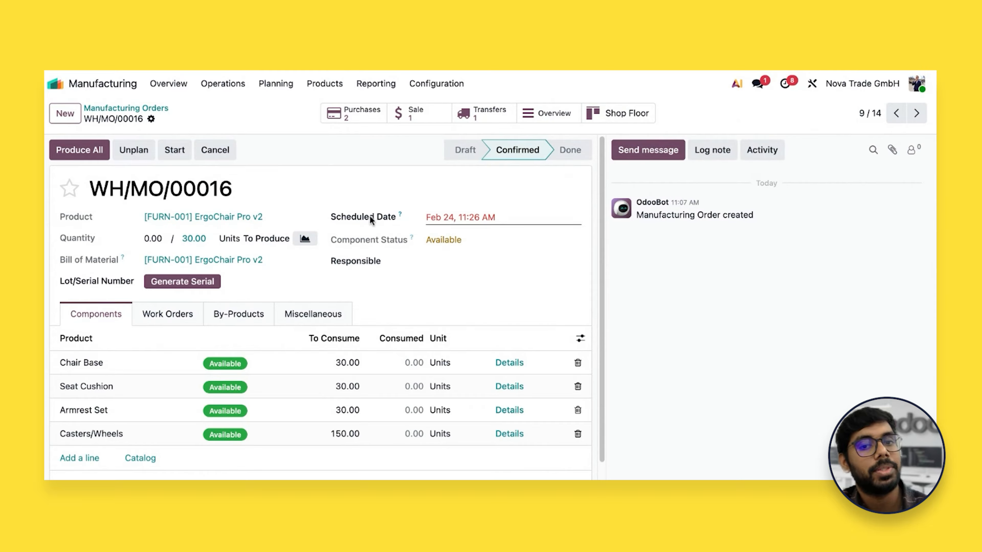
mouse_move(447, 223)
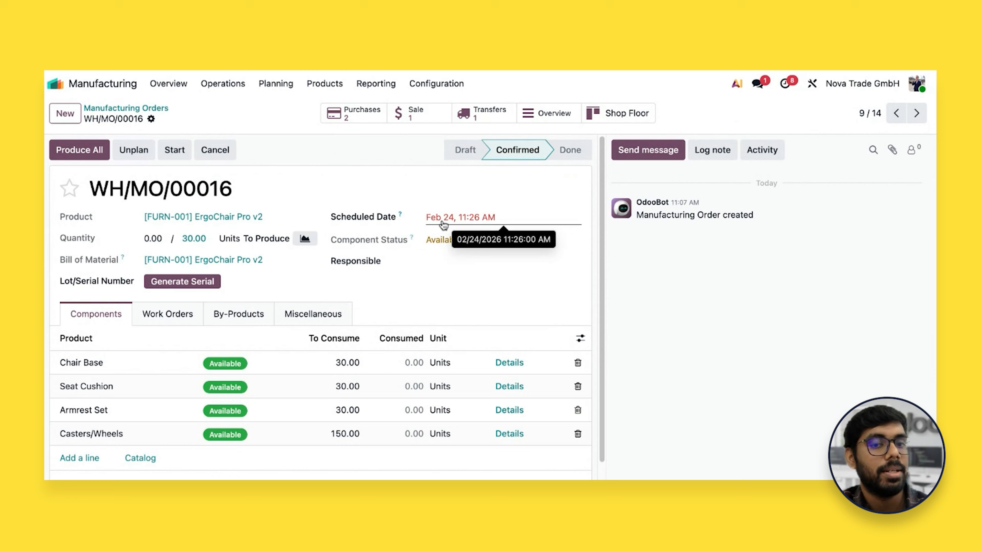
Open the work orders Planning by Production and examine the scheduled operations and their dependencies across late February
left_click(276, 86)
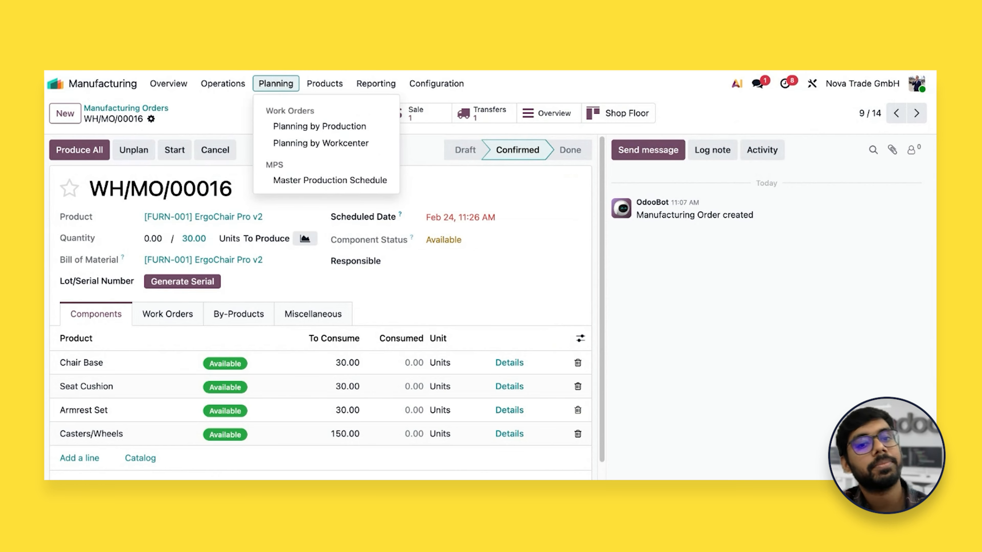
left_click(307, 126)
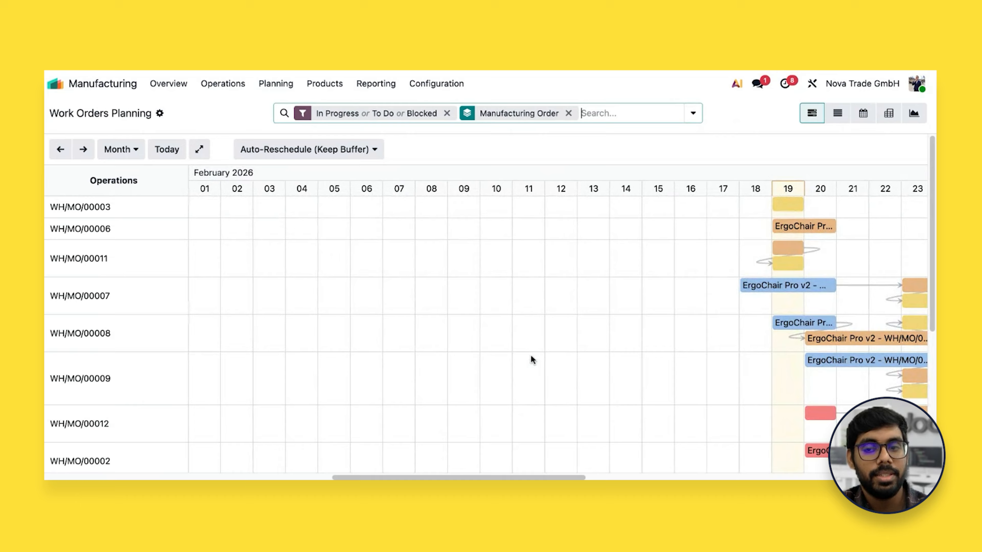
scroll(531, 355, "right", 10)
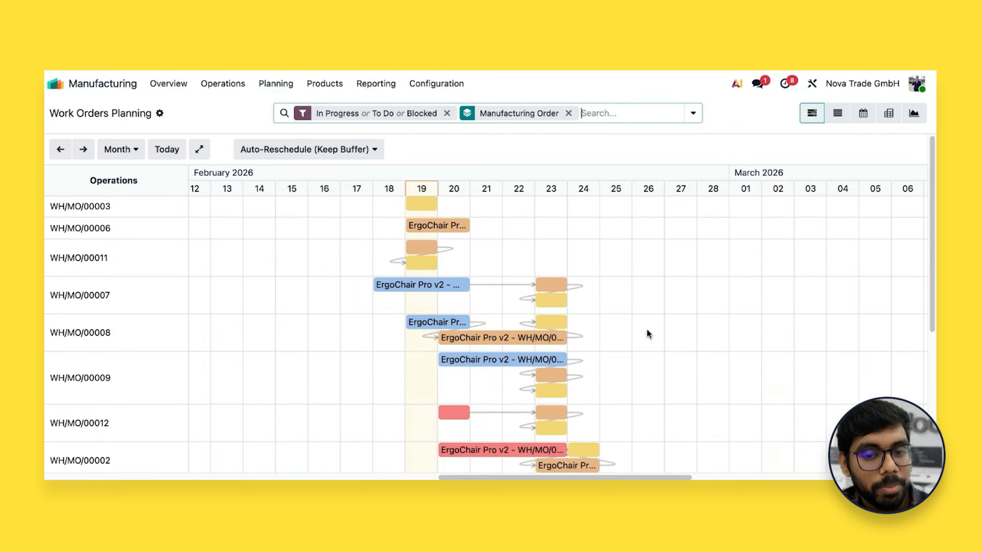
scroll(648, 334, "down", 2)
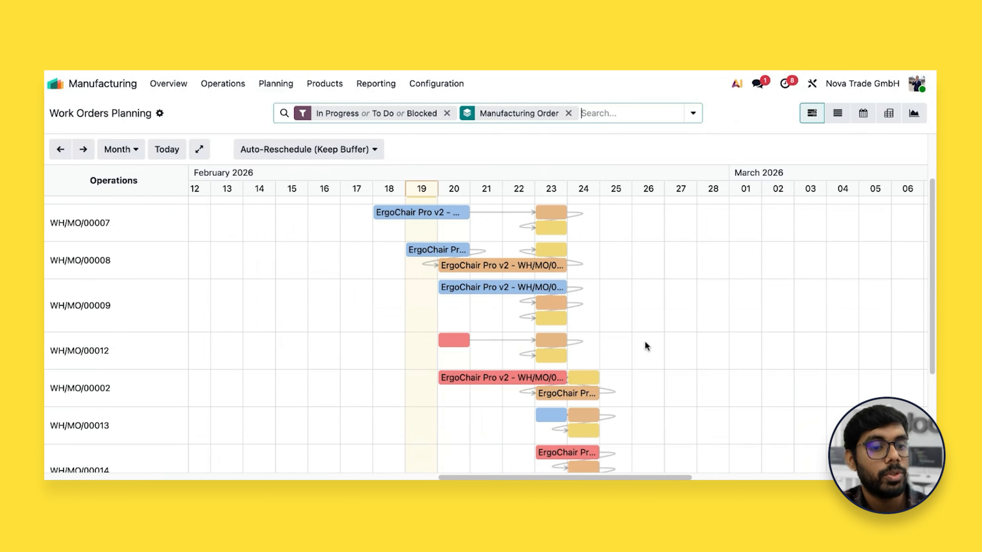
scroll(644, 343, "up", 1)
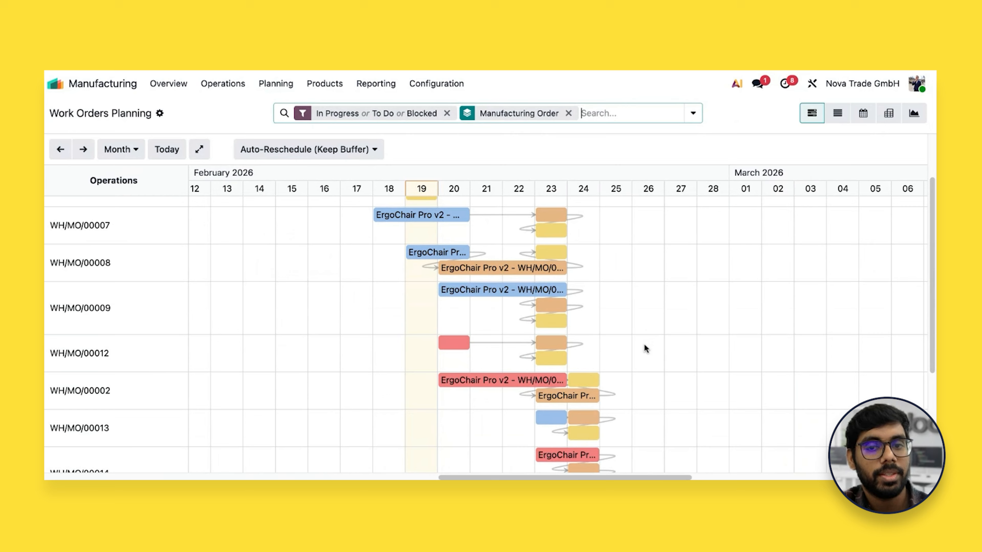
scroll(490, 335, "up", 1)
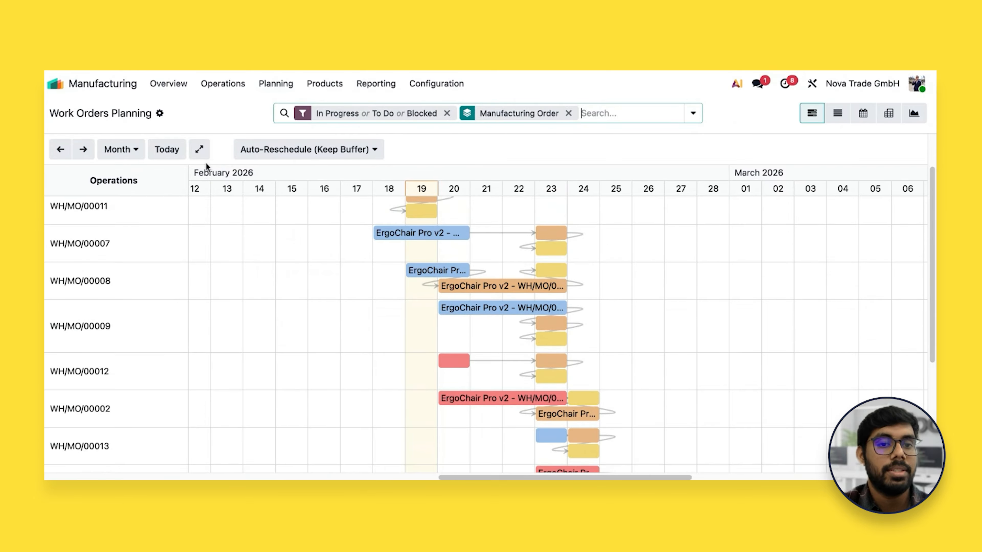
Plan the second 30-unit ErgoChair Pro v2 manufacturing order sourced from the latest TechBerlin Hub sales order, directly from the Manufacturing Orders list
left_click(237, 86)
left_click(235, 114)
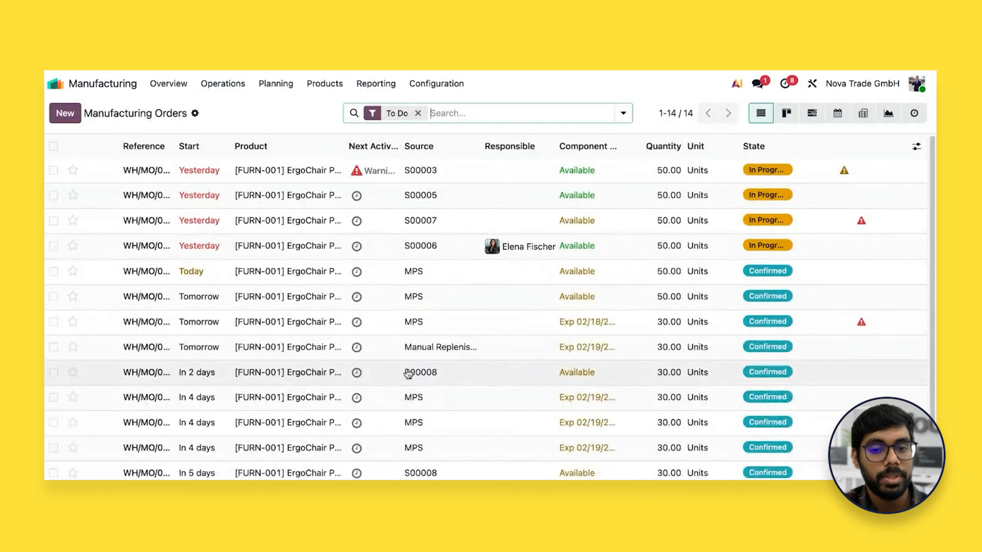
scroll(409, 386, "down", 1)
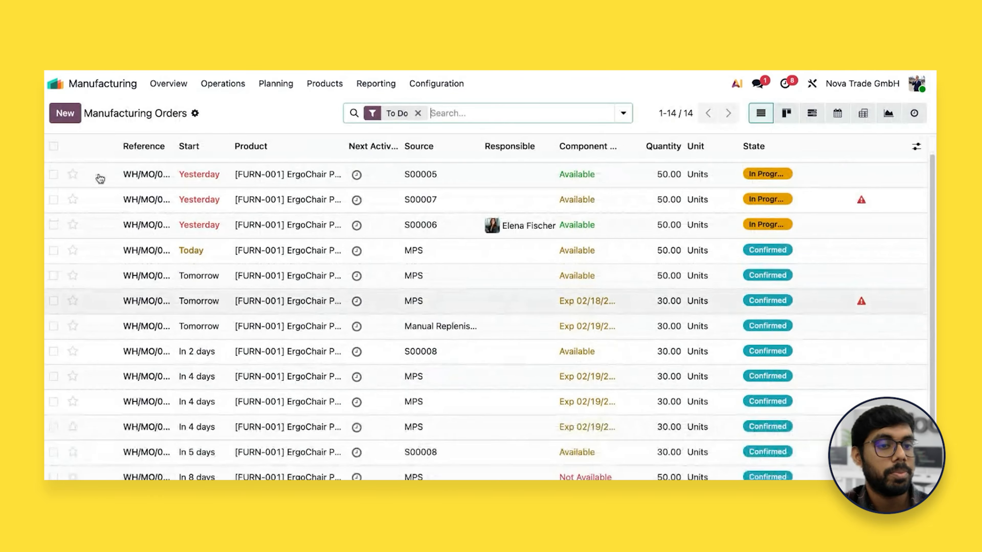
left_click(53, 453)
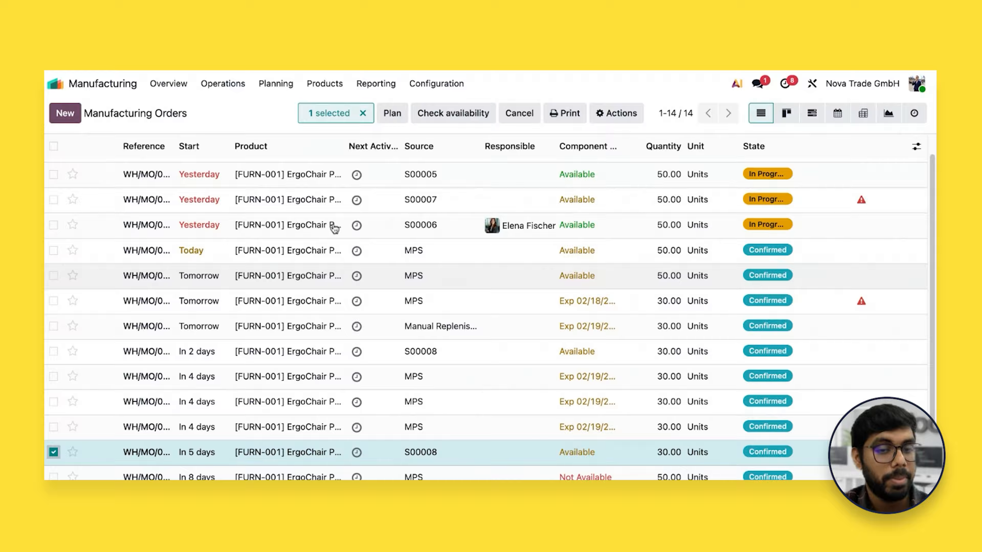
left_click(391, 114)
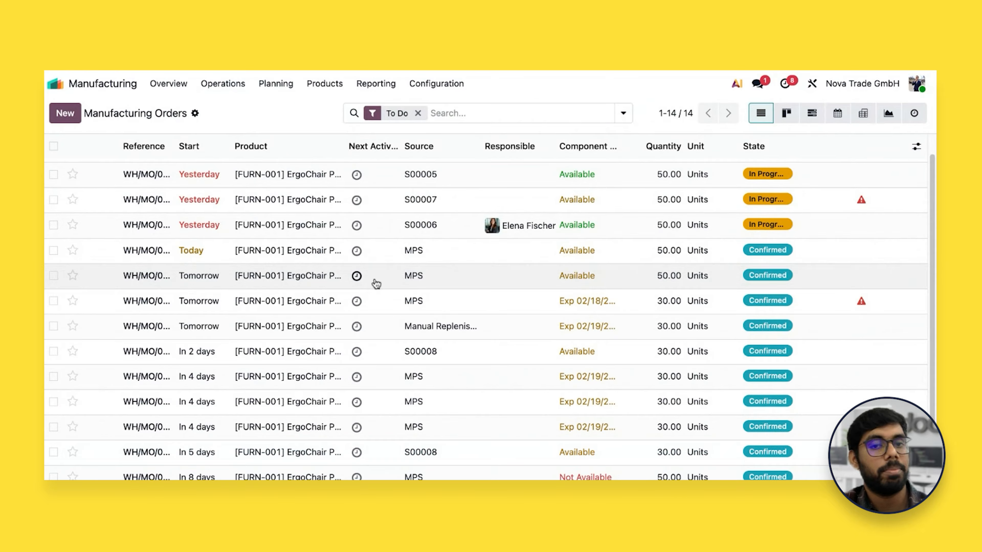
Open the work orders Planning by Production and look for the newly planned manufacturing order among the scheduled rows
left_click(275, 83)
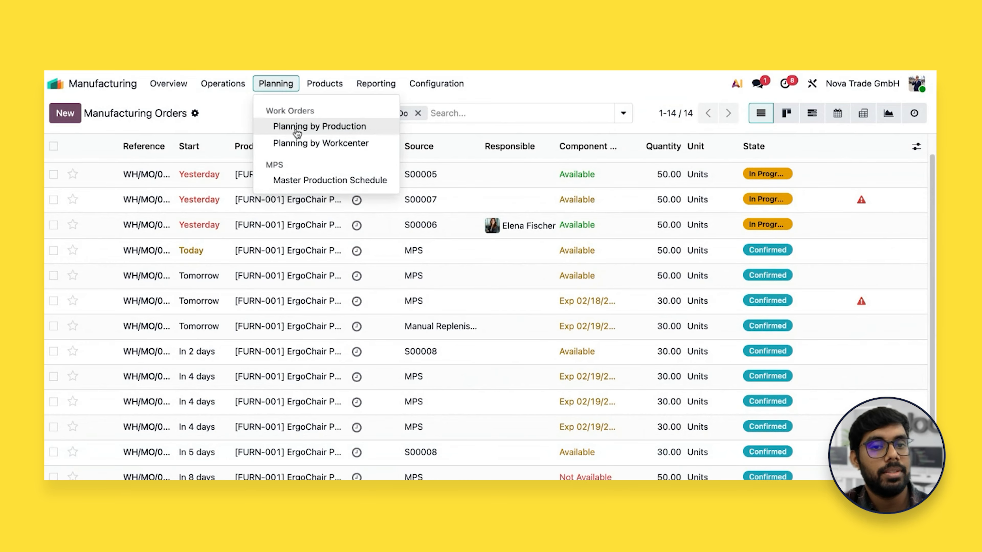
left_click(319, 125)
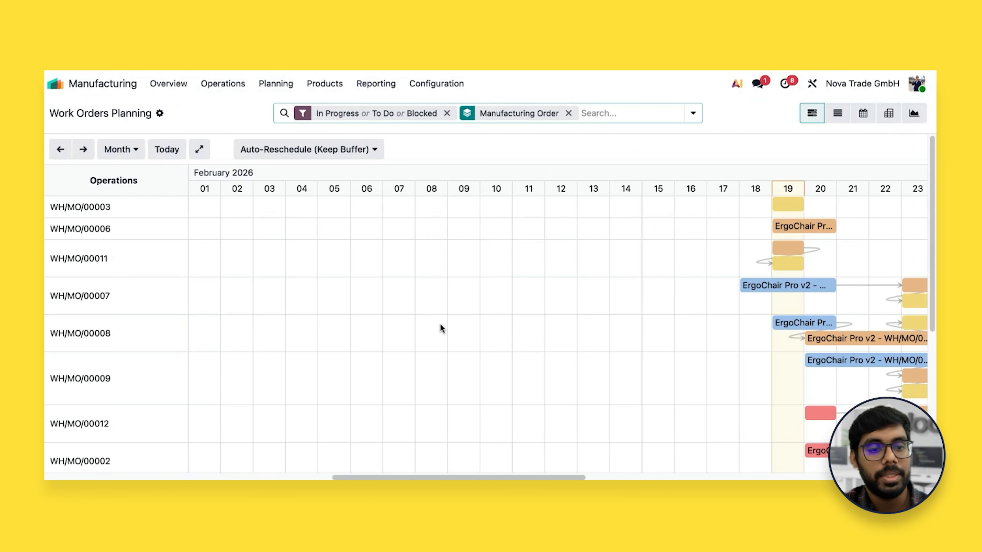
scroll(479, 350, "down", 5)
scroll(478, 350, "down", 2)
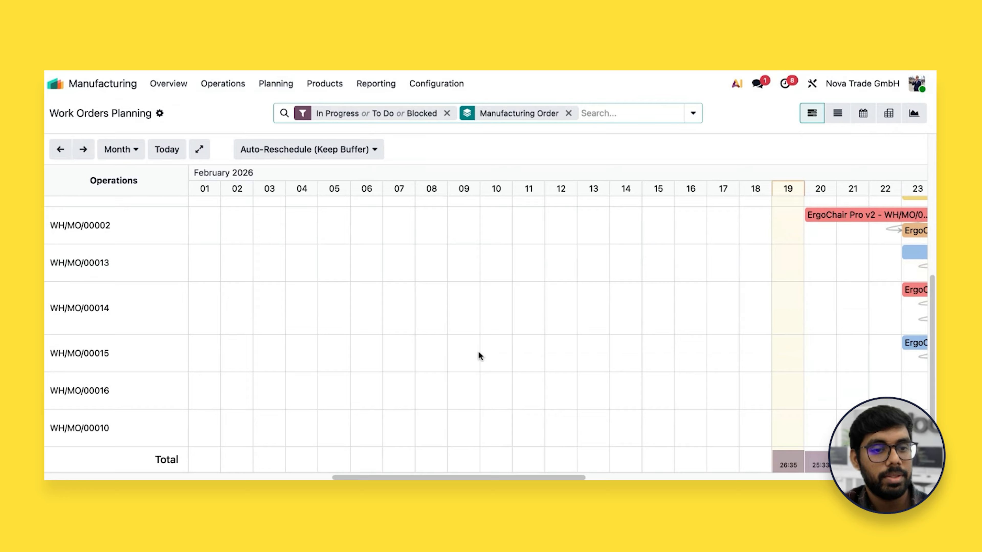
scroll(483, 336, "up", 4)
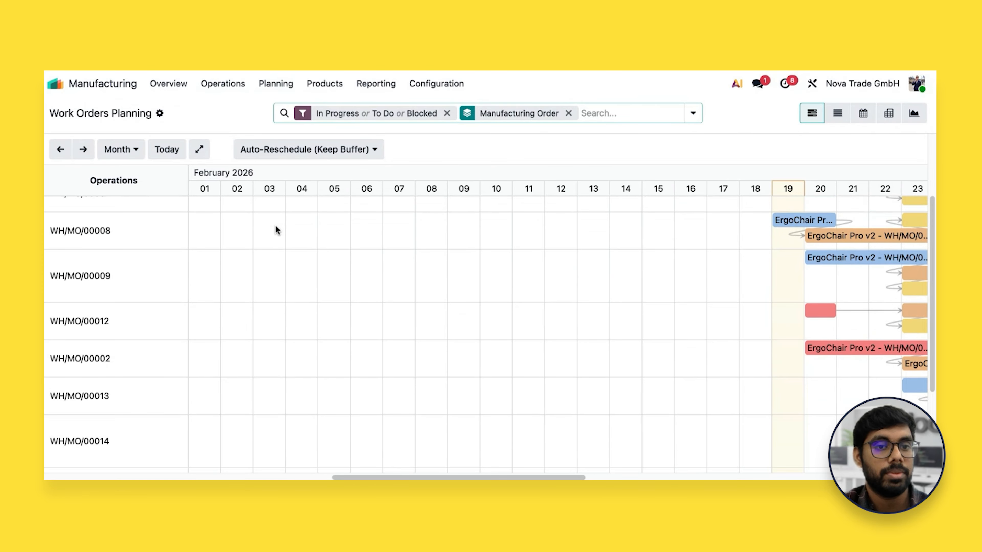
Return to the Manufacturing Orders list and widen the Reference column to read the full references of the sales-sourced orders
left_click(218, 84)
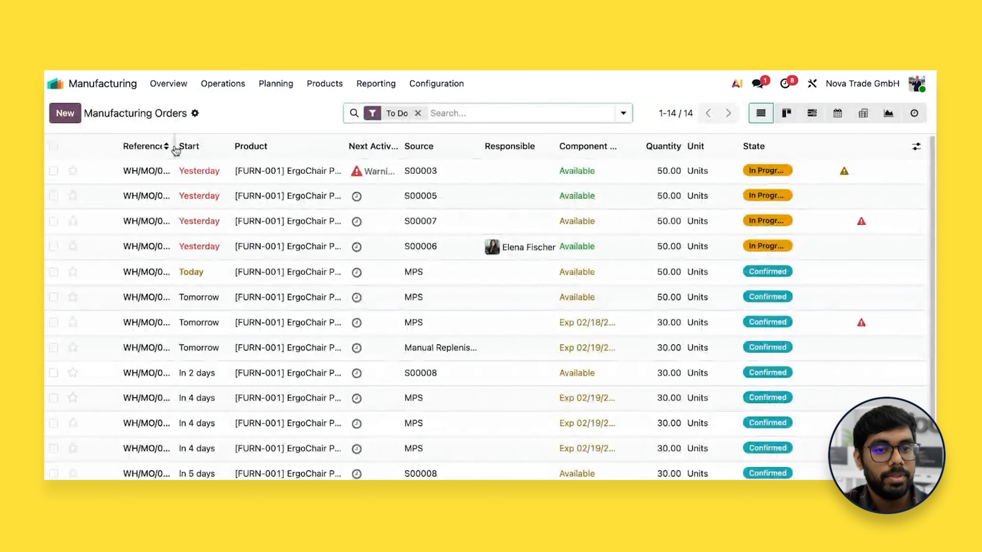
left_click_drag(176, 150, 233, 149)
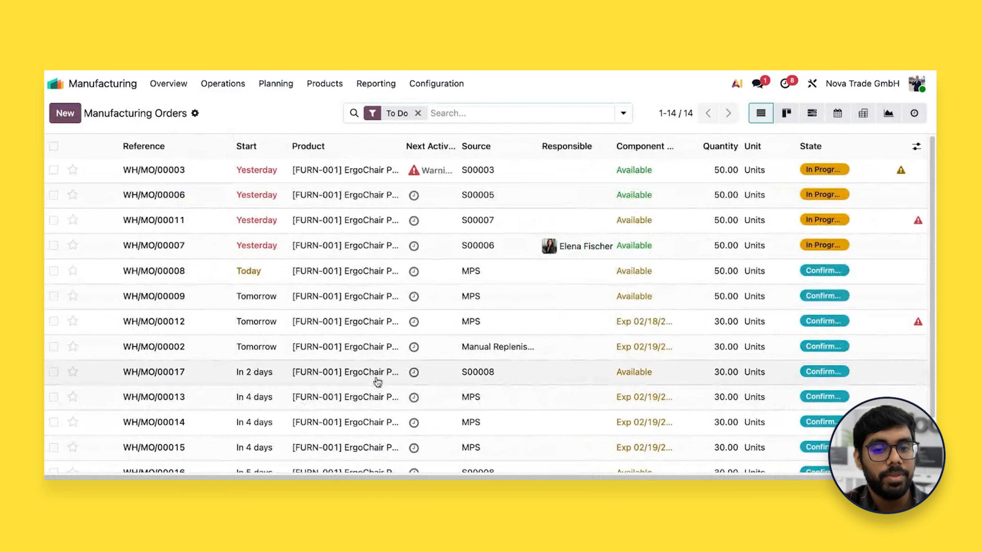
scroll(378, 382, "down", 1)
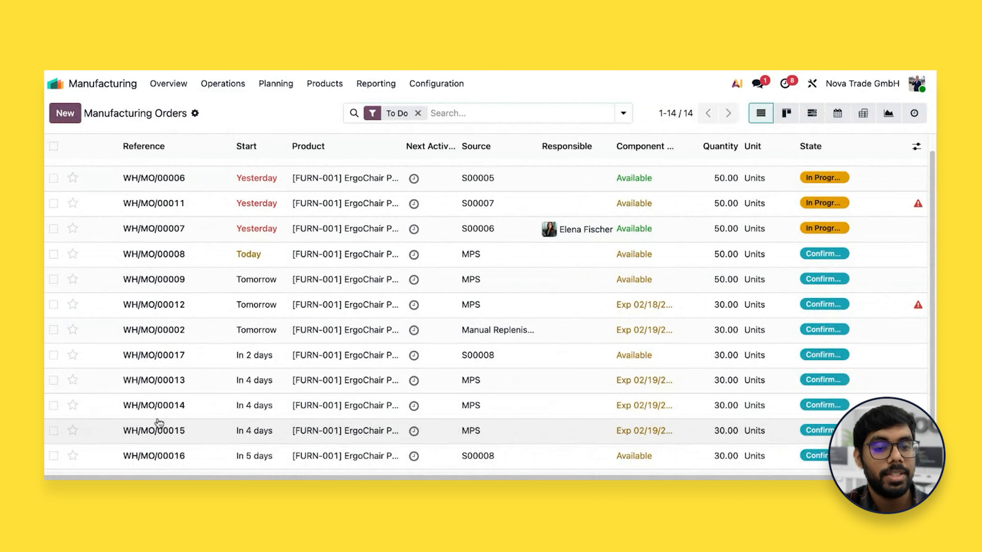
Reopen Planning by Production and examine how the manufacturing orders' operations are scheduled from late February into early March 2026
left_click(275, 84)
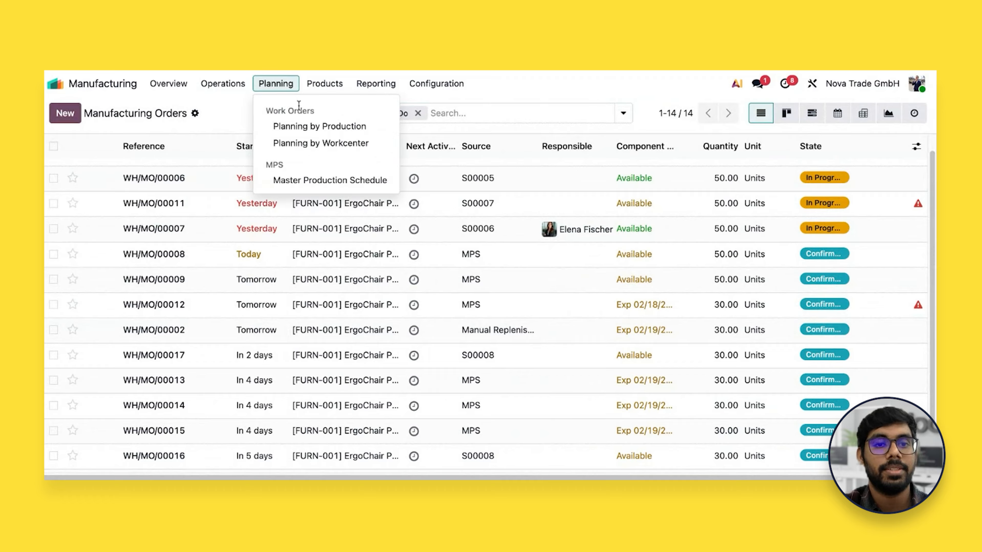
left_click(306, 126)
scroll(314, 290, "down", 5)
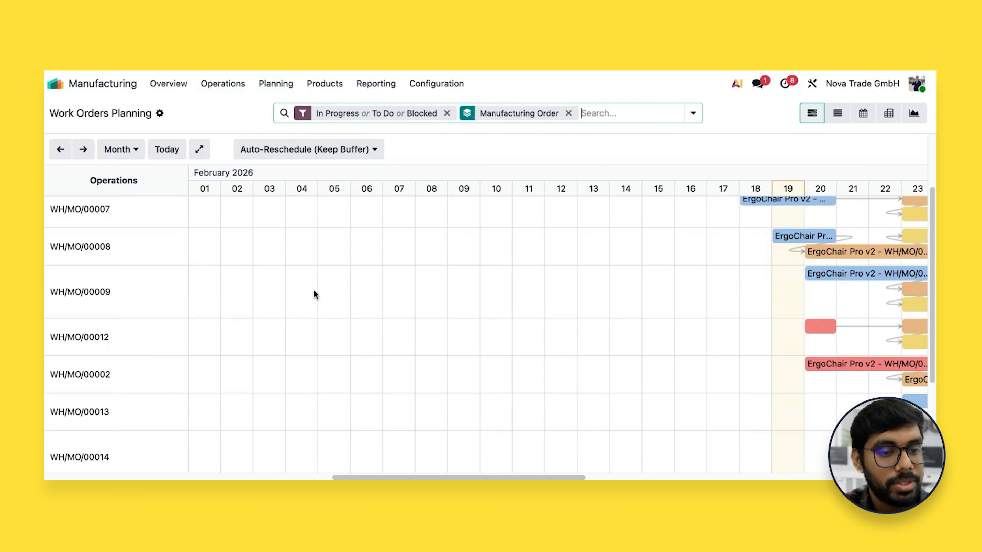
scroll(314, 290, "down", 4)
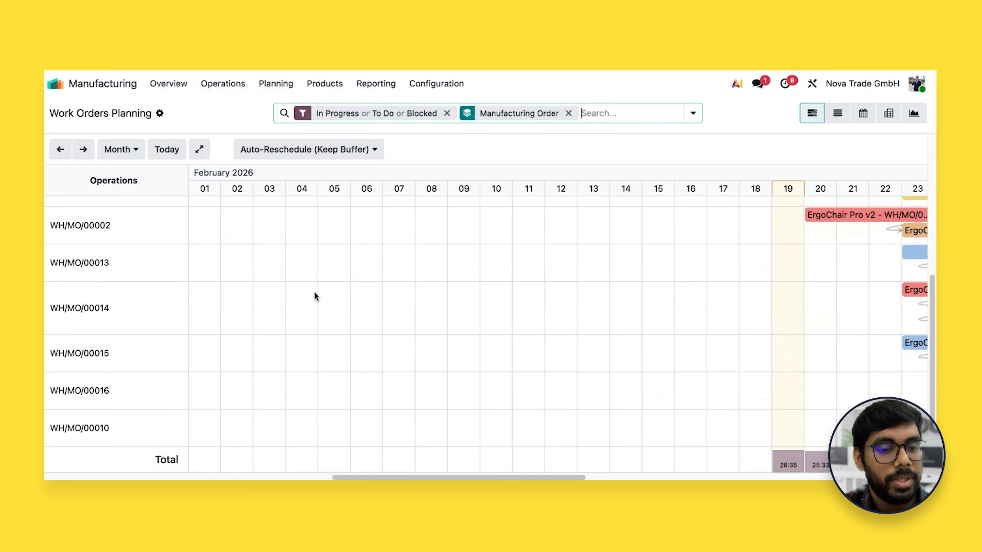
scroll(454, 385, "right", 8)
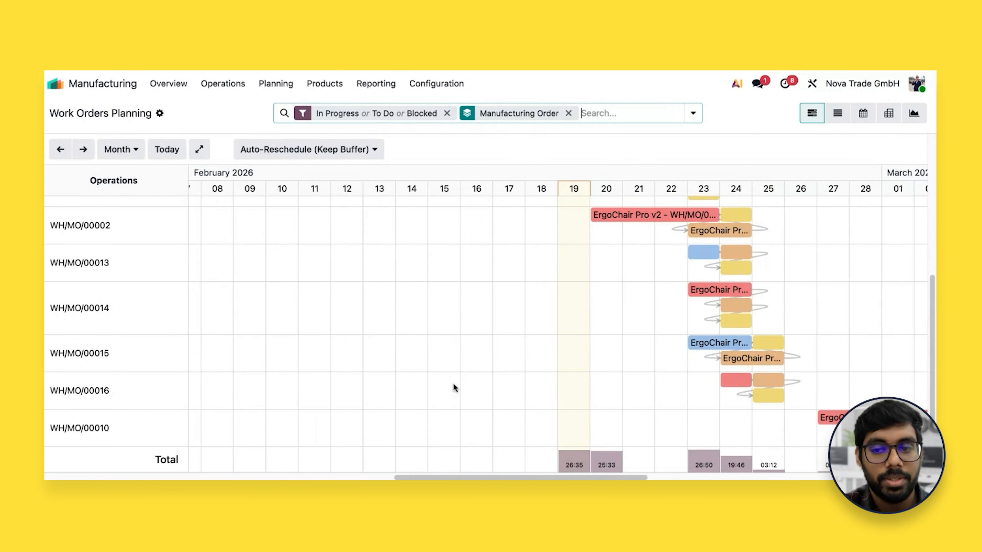
scroll(440, 386, "up", 6)
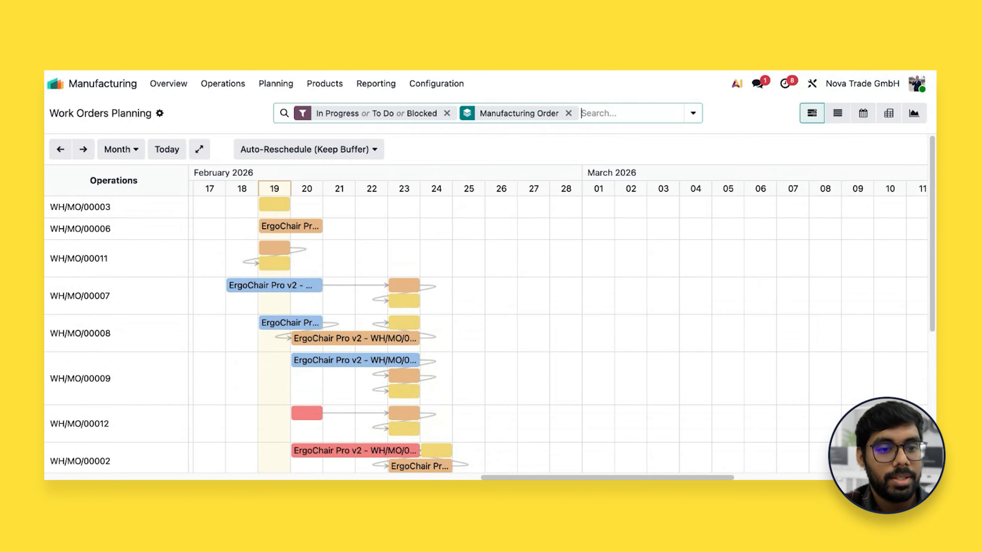
scroll(486, 334, "down", 6)
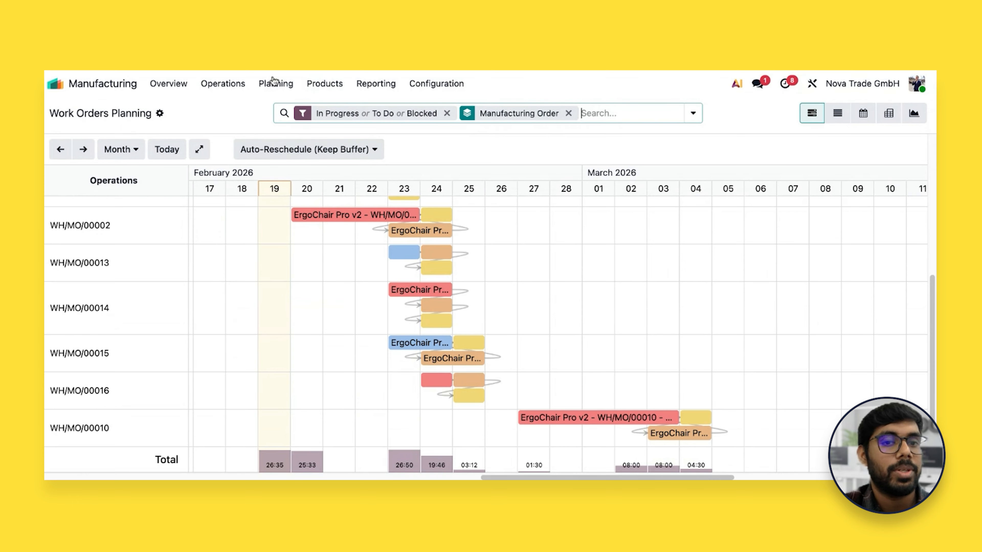
Open Planning by Workcenter and examine each work center's load and scheduled operations across weeks 8 and 9
left_click(274, 86)
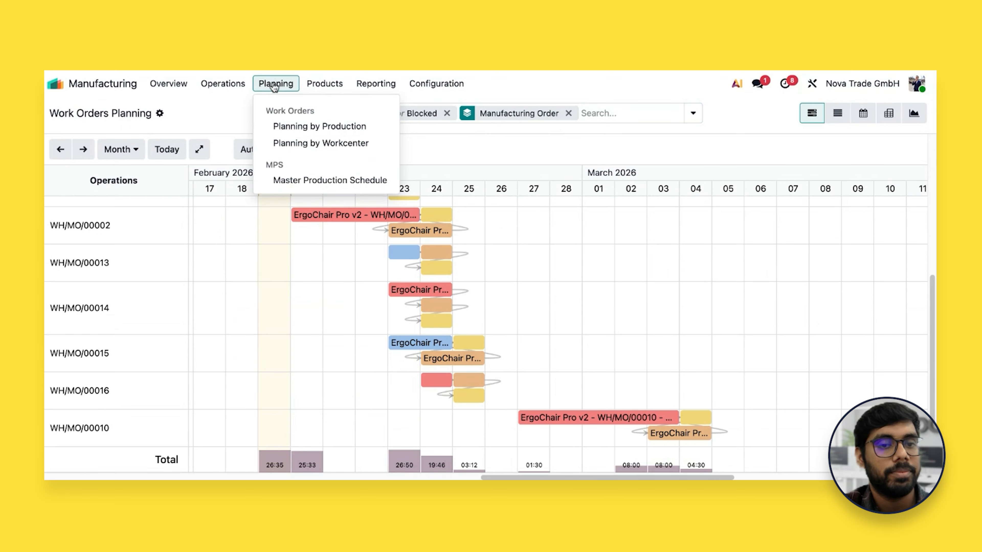
left_click(337, 146)
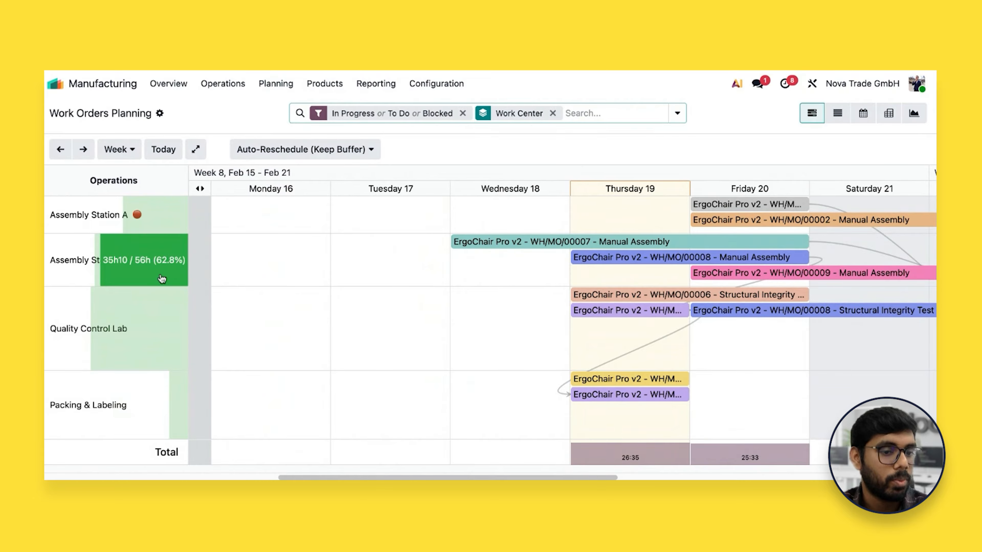
scroll(383, 337, "right", 5)
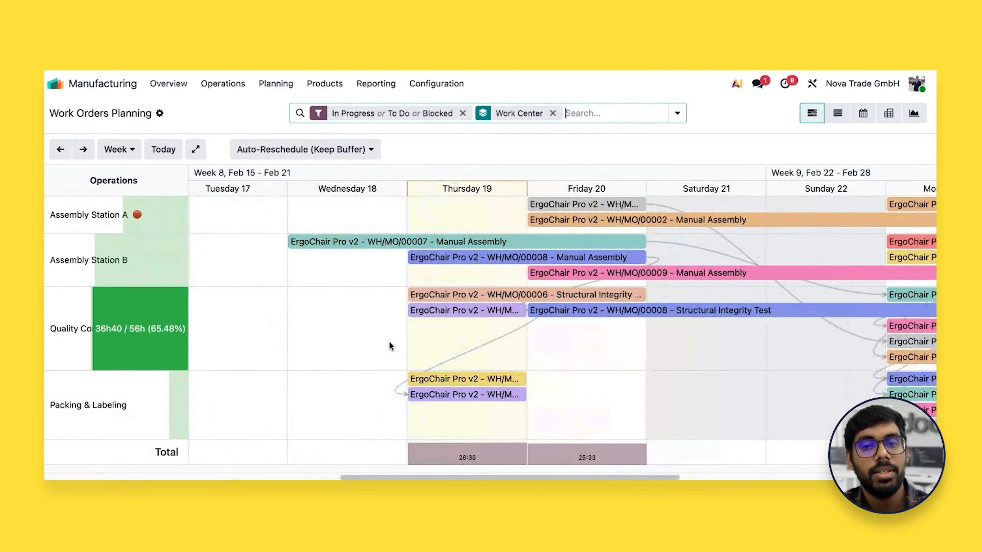
scroll(388, 342, "right", 15)
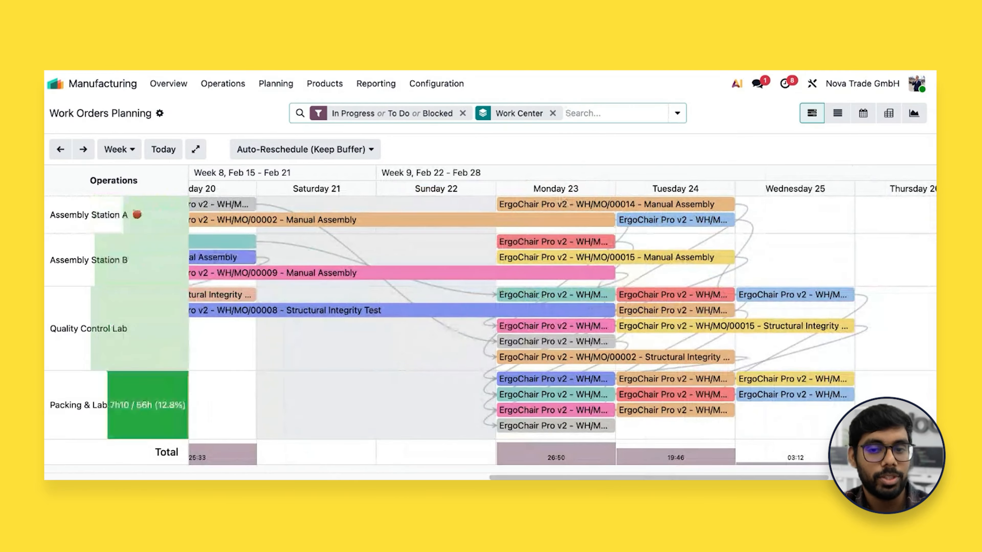
scroll(386, 406, "right", 2)
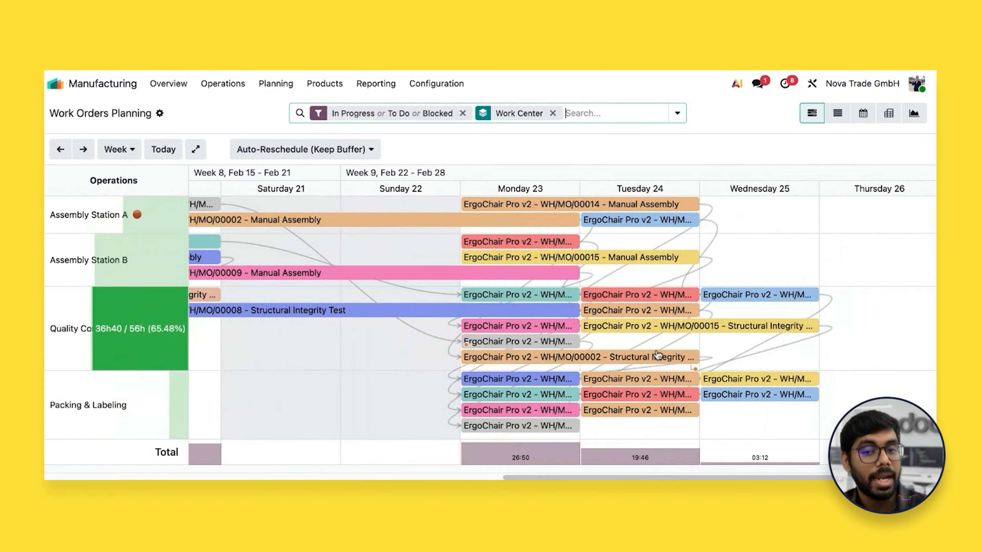
scroll(596, 330, "left", 6)
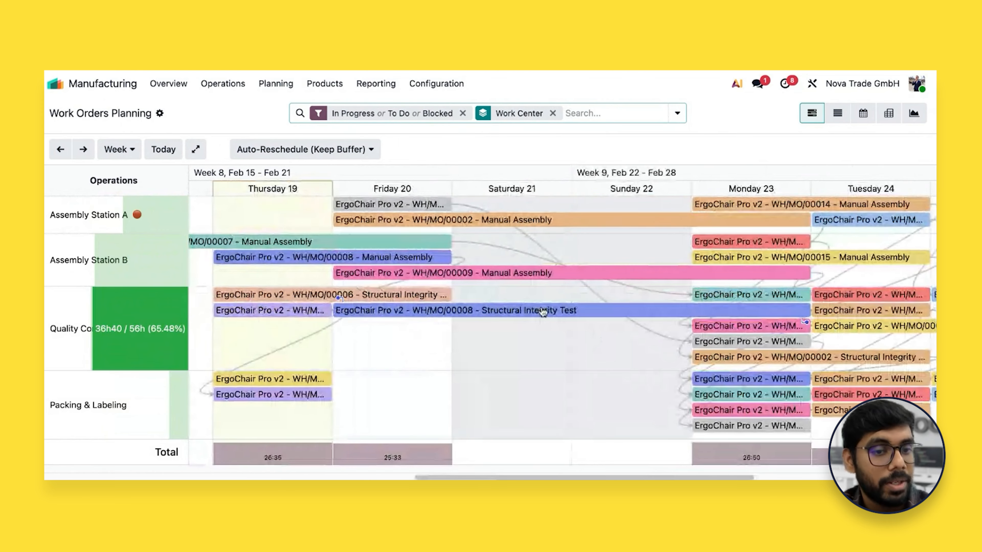
scroll(540, 311, "left", 3)
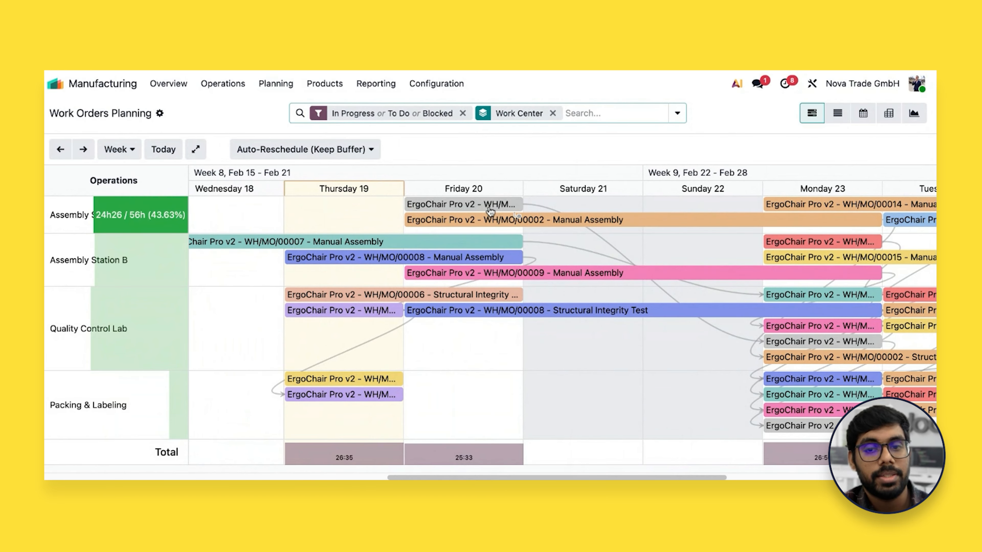
scroll(515, 233, "right", 5)
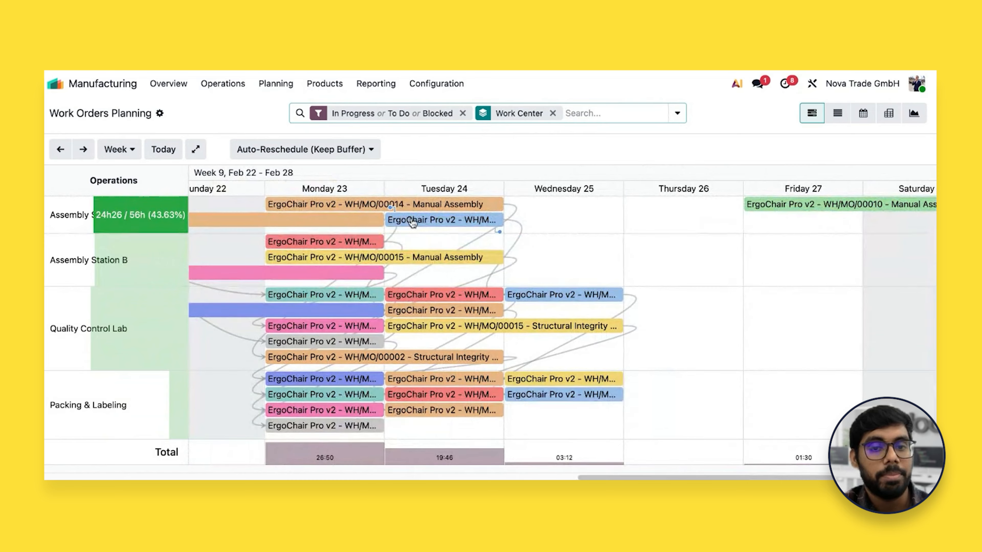
Try moving the red Monday 23 work order from Assembly Station B to Assembly Station A and back, checking the surrounding schedule
left_click_drag(350, 246, 349, 232)
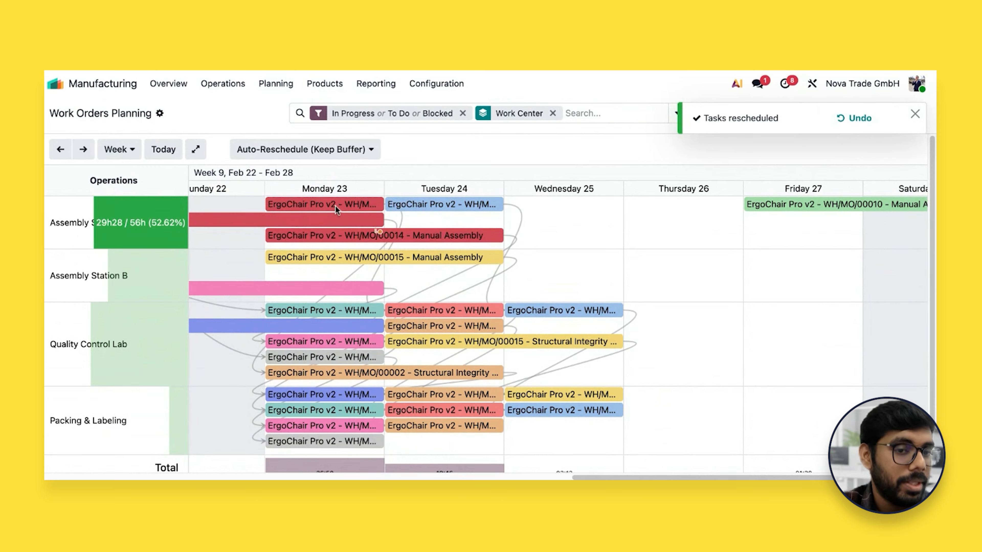
left_click_drag(335, 205, 333, 272)
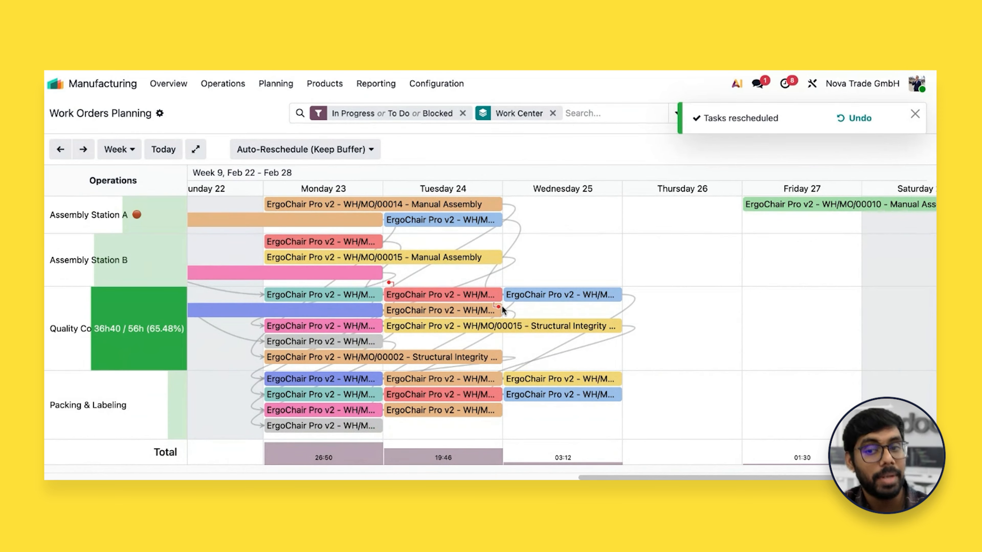
scroll(498, 309, "left", 5)
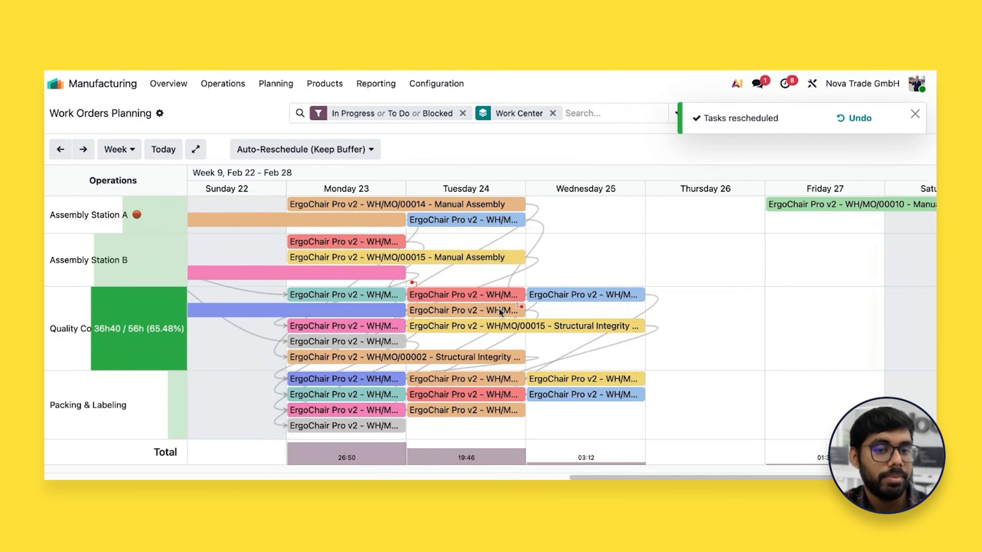
scroll(483, 318, "left", 8)
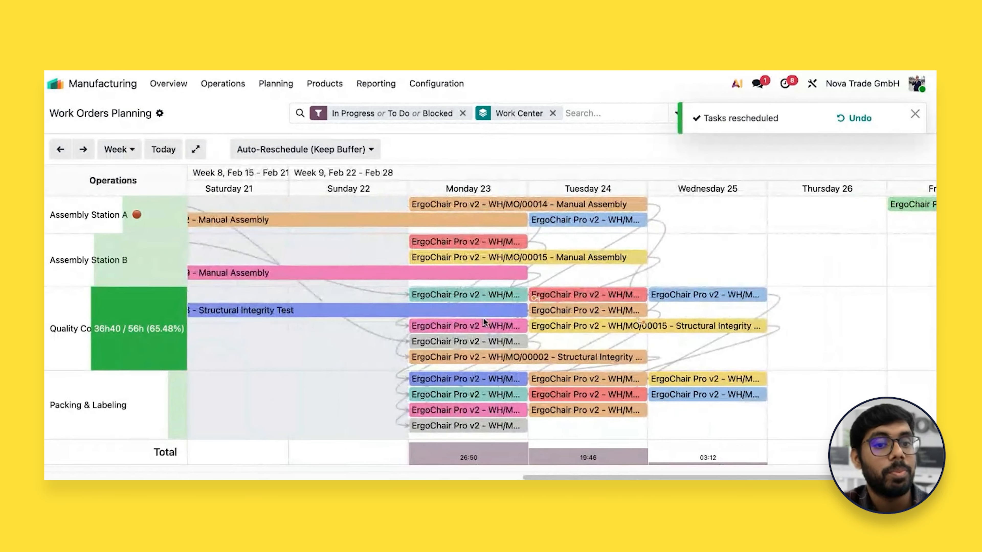
scroll(483, 309, "right", 3)
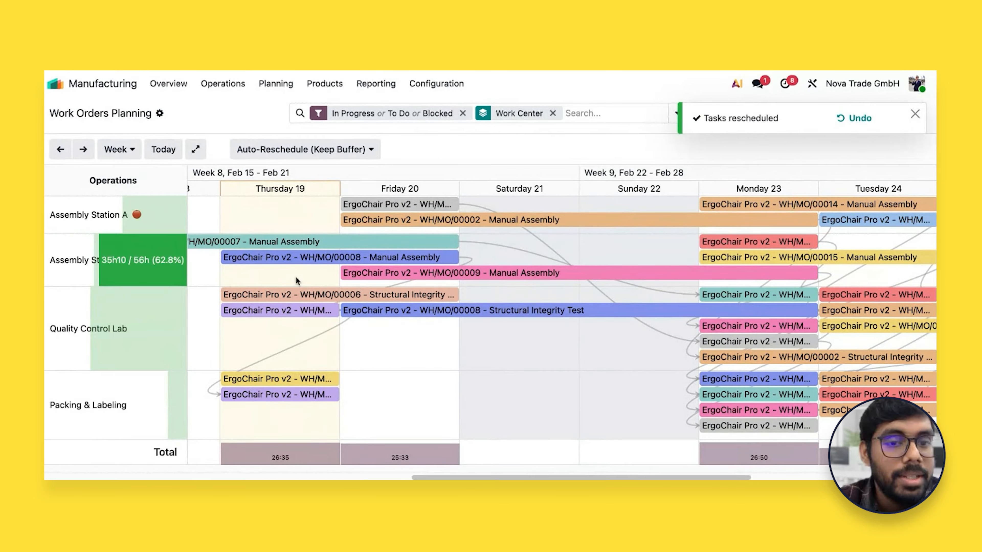
scroll(314, 298, "left", 2)
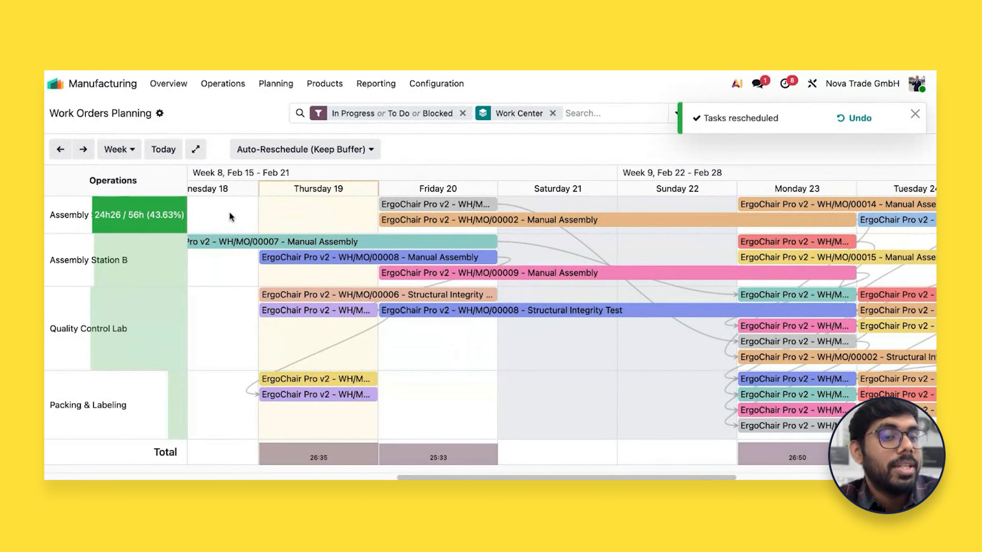
Unblock Assembly Station A in the Work Centers Overview and return to the work orders Planning by Workcenter
left_click(164, 89)
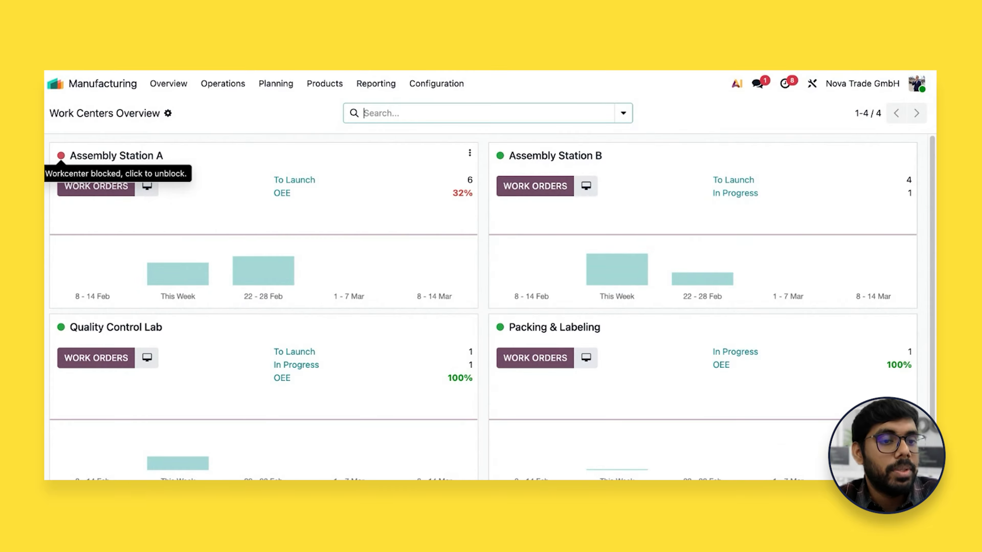
left_click(60, 156)
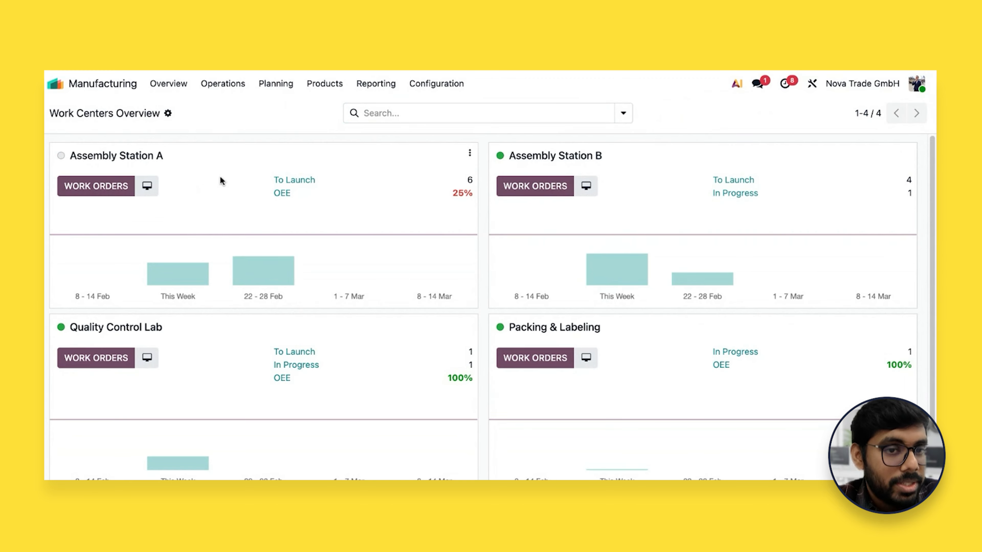
left_click(286, 89)
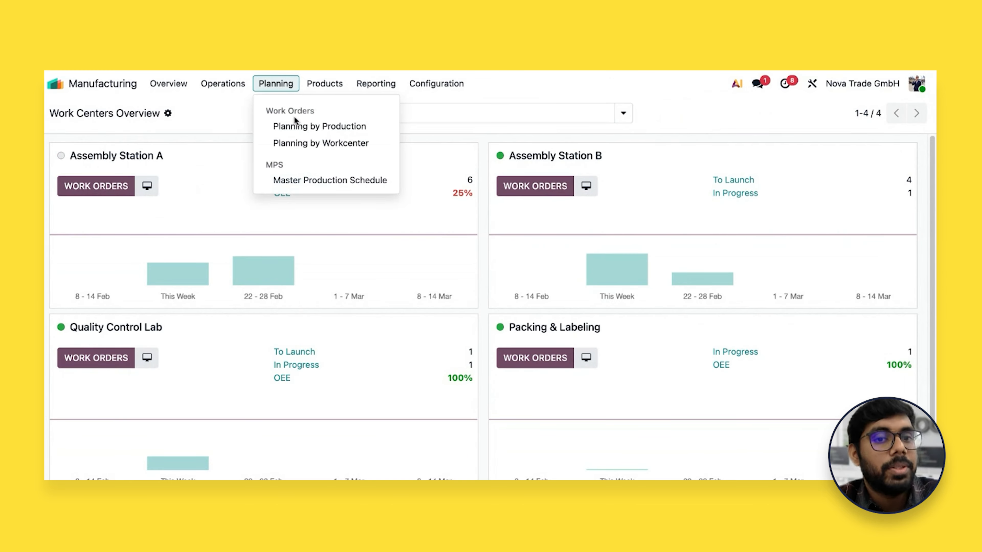
left_click(301, 143)
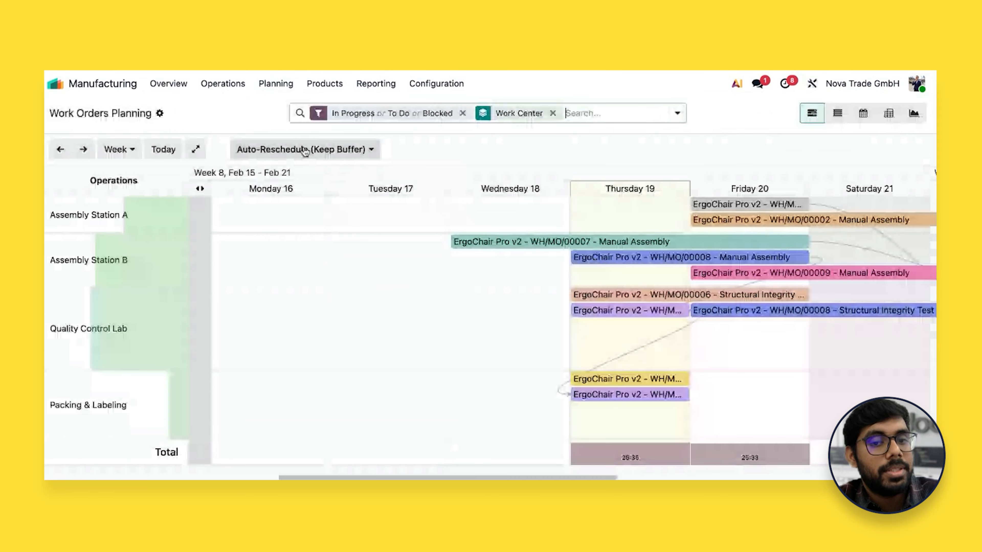
Reschedule Assembly Station A's grey Friday 20 work order and the WH/MO/00002 Manual Assembly to start on Thursday 19
scroll(585, 278, "right", 5)
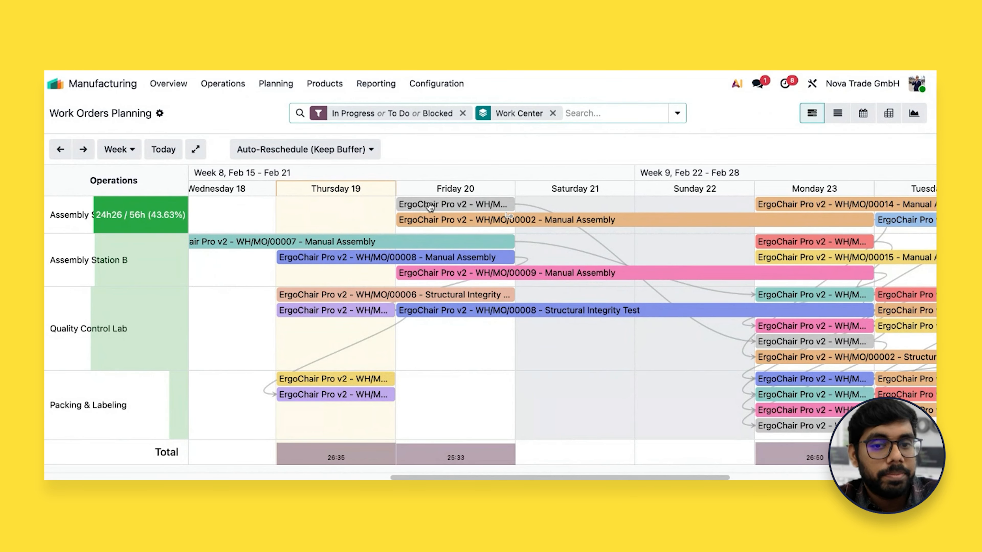
left_click_drag(430, 207, 346, 203)
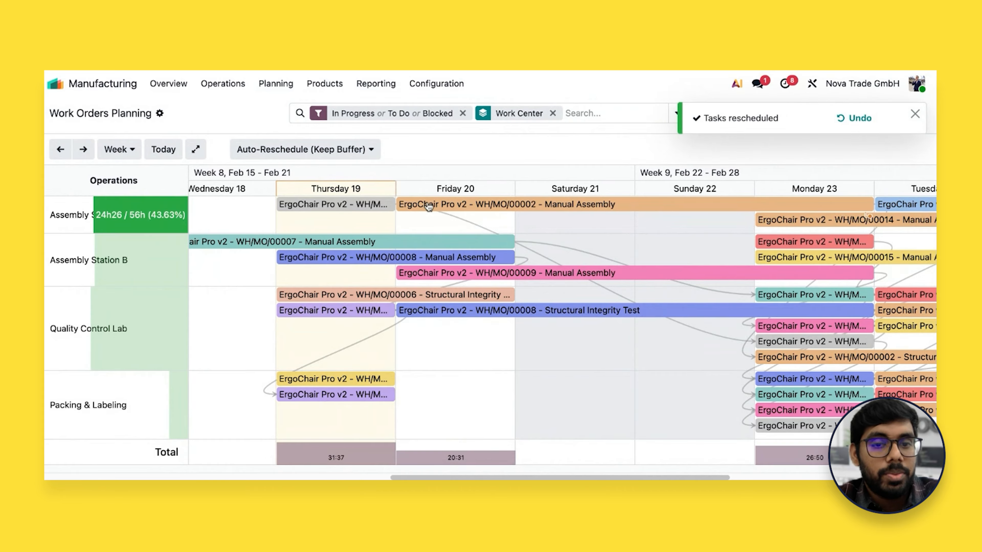
left_click_drag(430, 207, 375, 221)
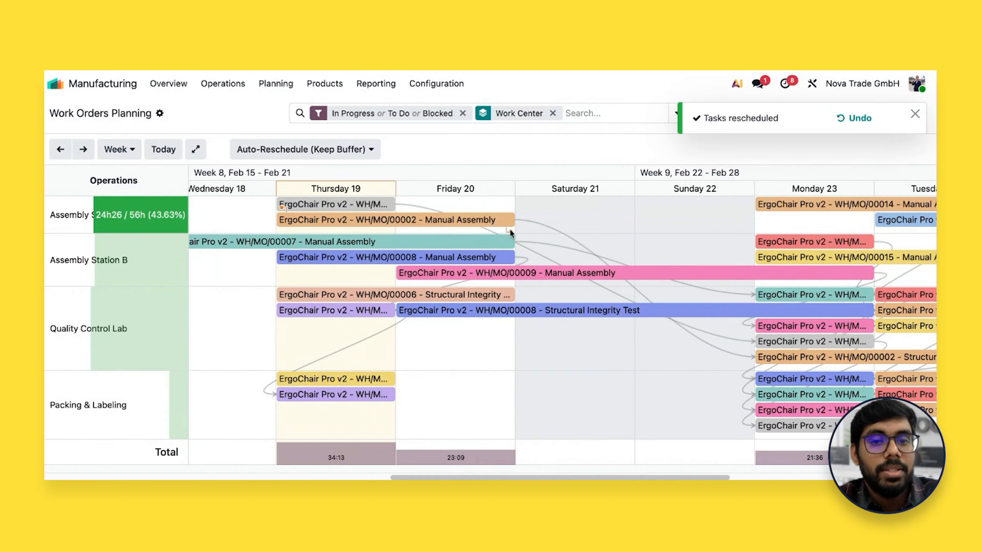
scroll(530, 241, "right", 1)
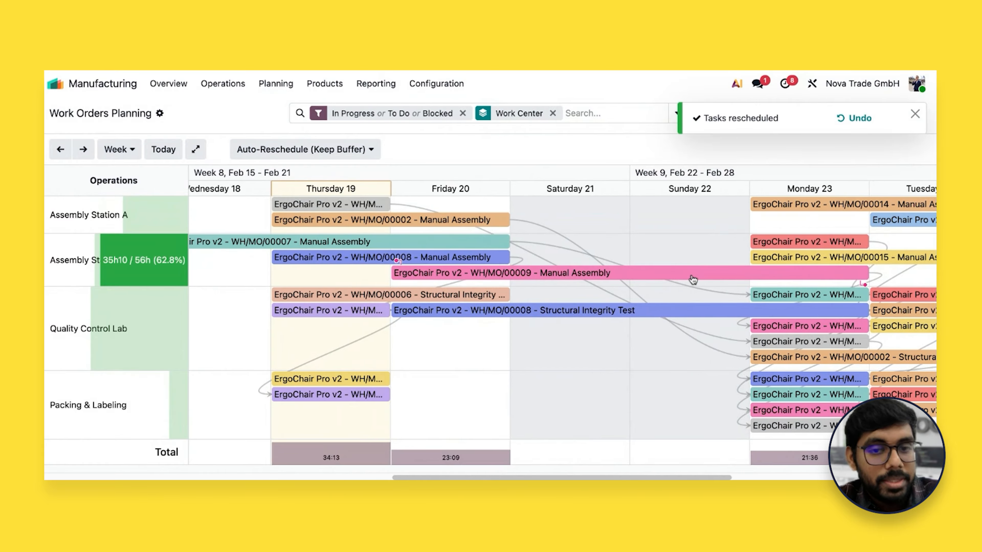
scroll(693, 278, "right", 2)
scroll(692, 281, "left", 1)
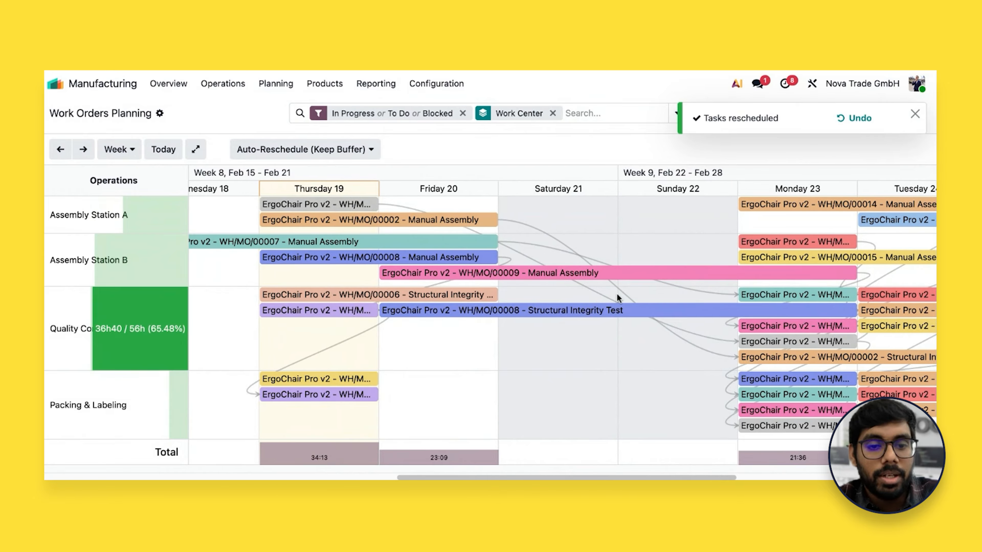
scroll(616, 296, "right", 4)
scroll(617, 294, "right", 15)
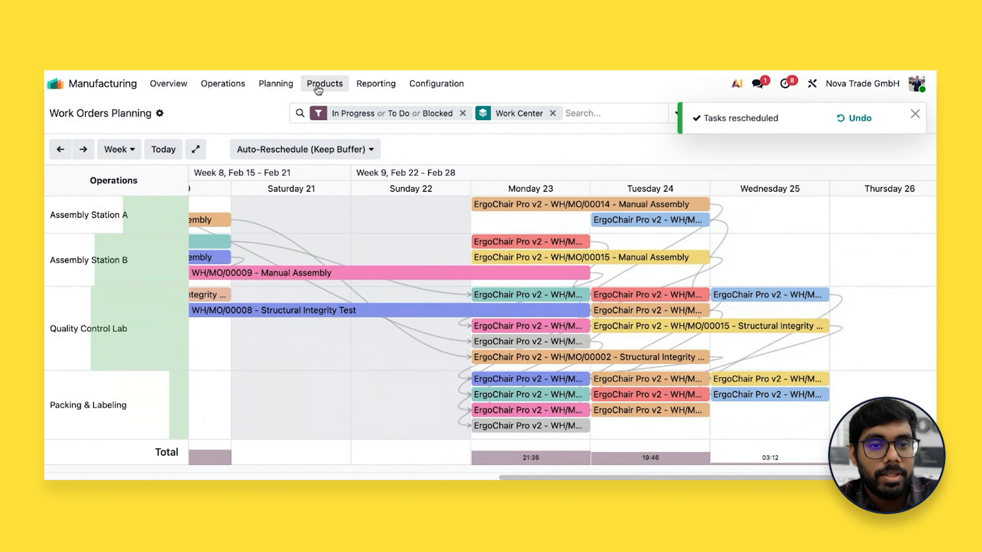
Open Planning by Production and move WH/MO/00016's first operation to February 20, checking the surrounding orders
left_click(339, 84)
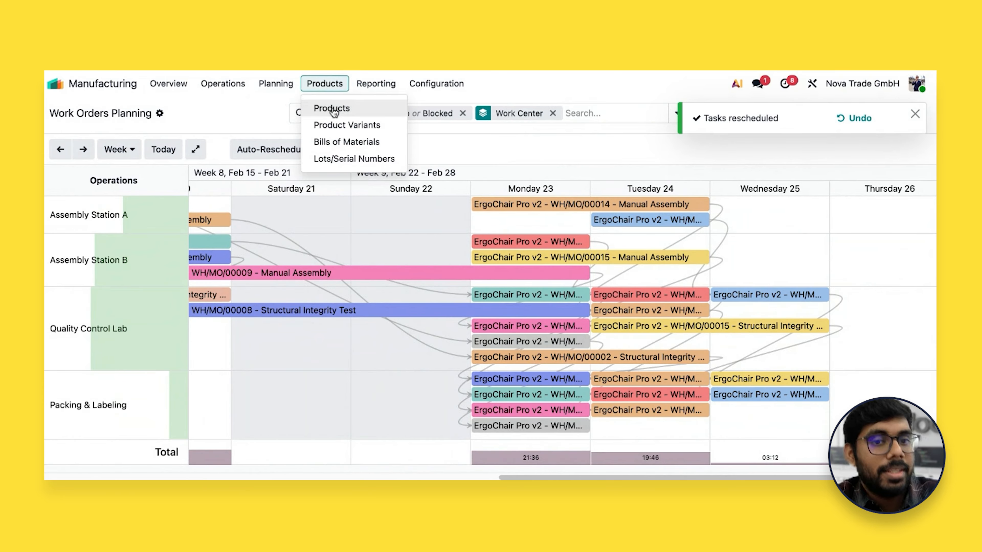
mouse_move(288, 88)
left_click(306, 124)
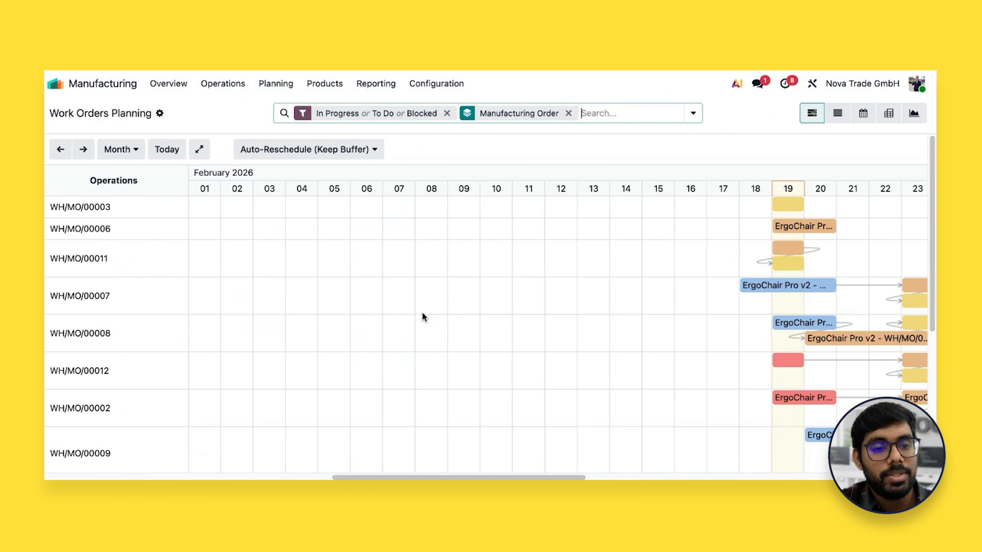
scroll(423, 317, "down", 5)
scroll(422, 313, "down", 1)
scroll(420, 313, "right", 10)
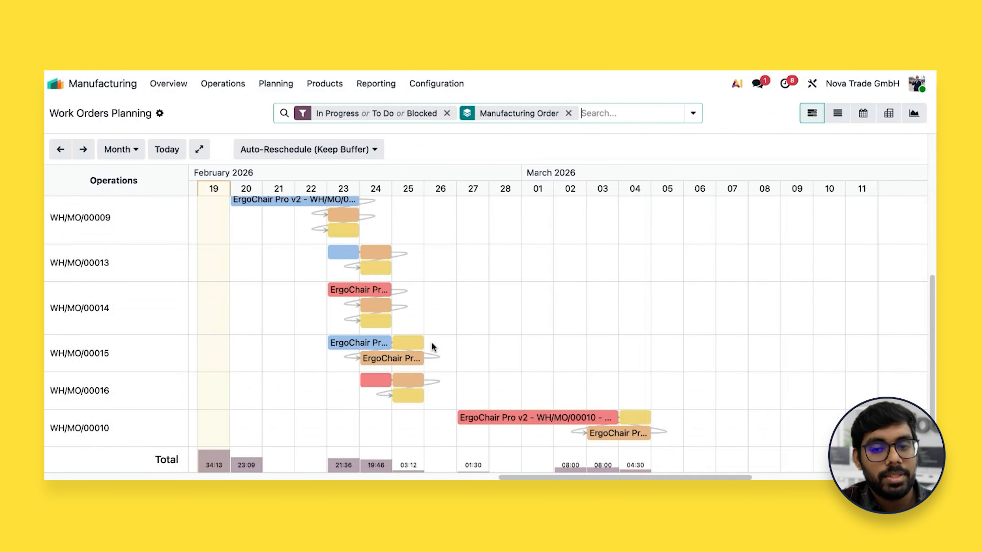
scroll(432, 346, "left", 7)
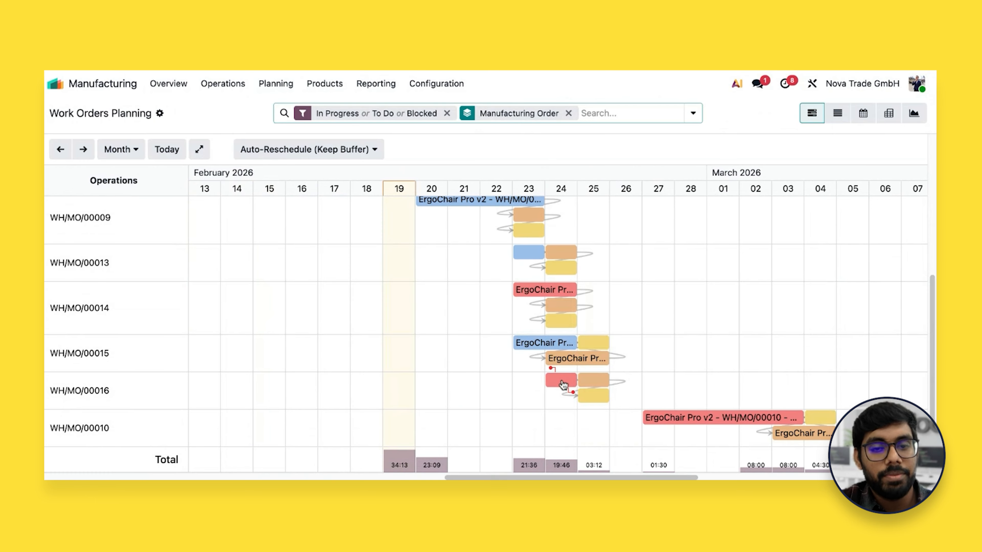
left_click_drag(563, 384, 438, 383)
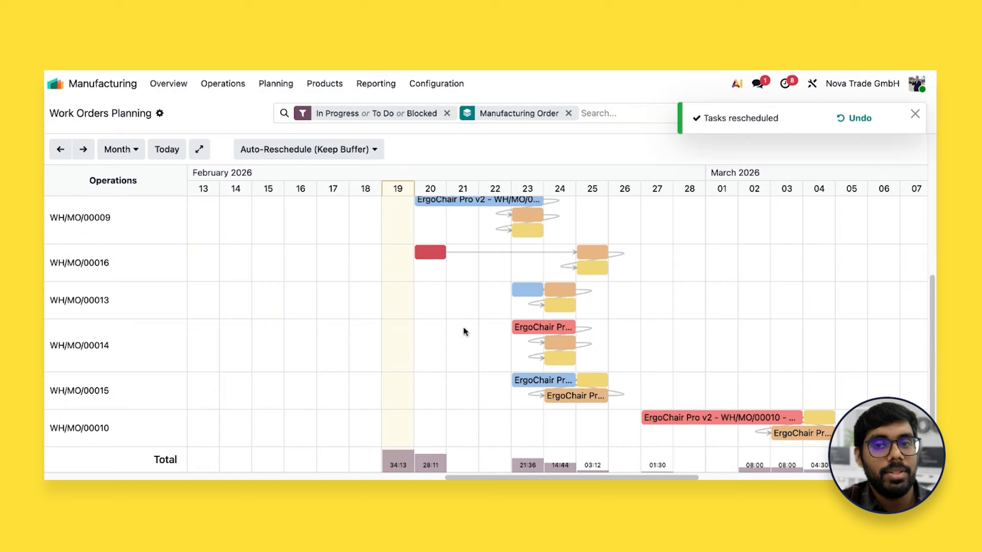
scroll(464, 327, "up", 3)
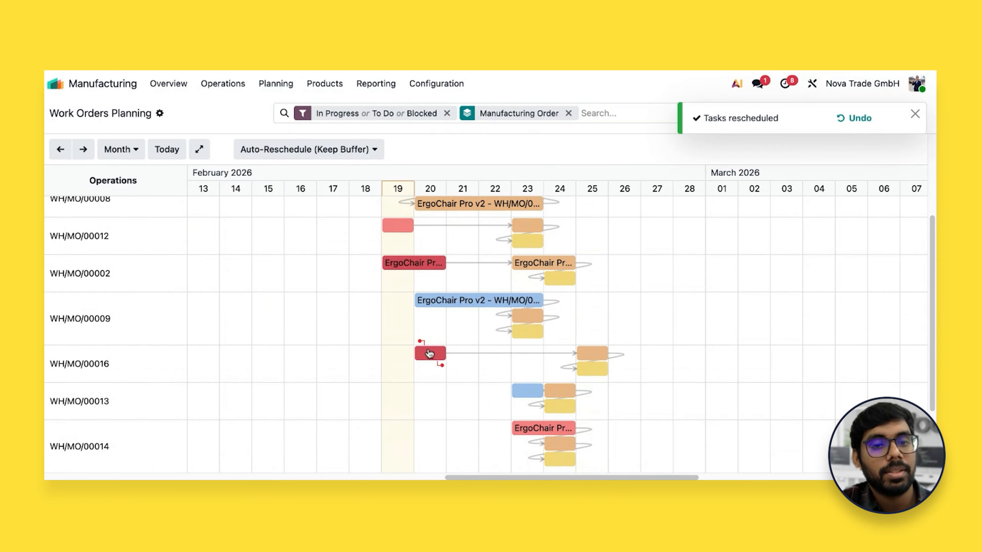
scroll(429, 354, "up", 1)
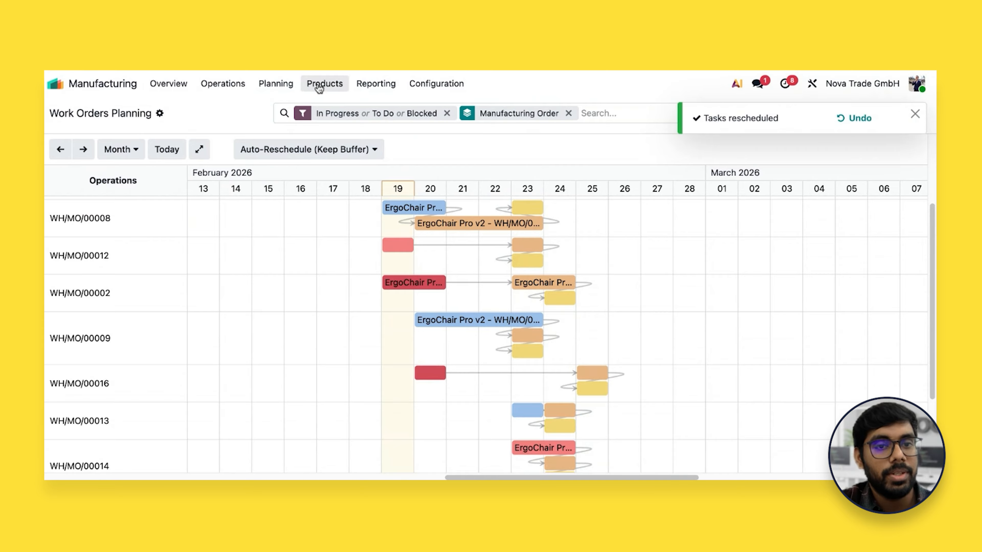
Open Planning by Workcenter and inspect the details of the red WH/MO/00002 Manual Assembly work order in Assembly Station A
left_click(275, 84)
left_click(315, 143)
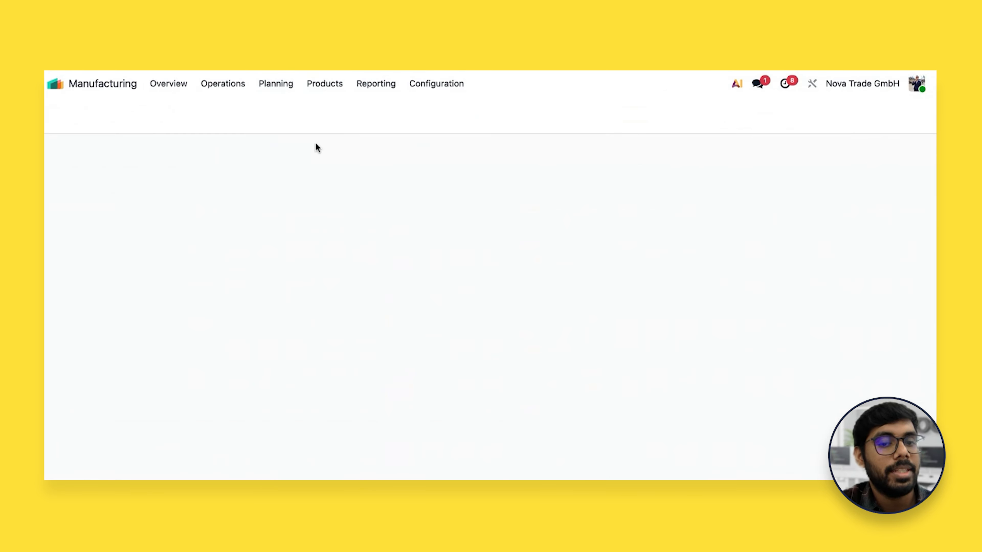
scroll(498, 325, "right", 5)
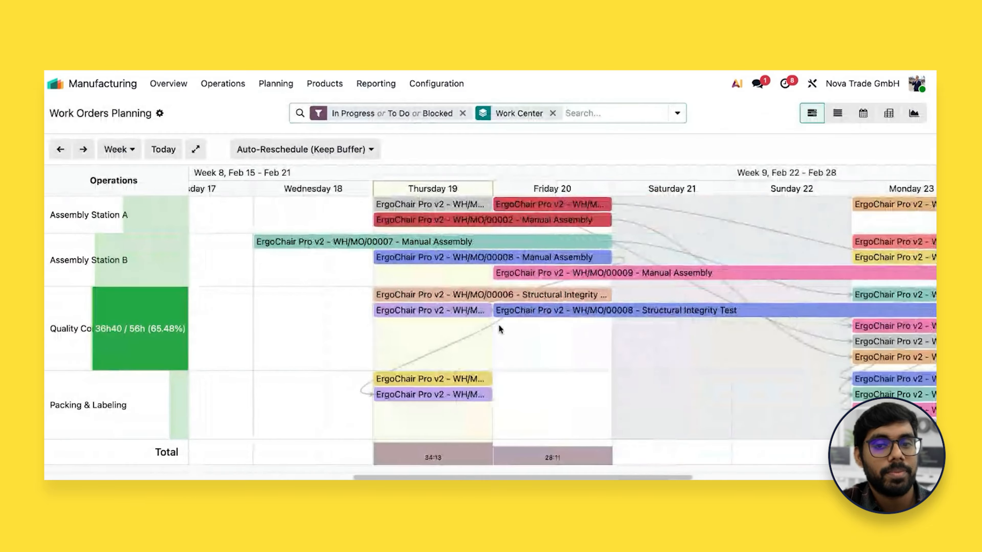
scroll(499, 325, "right", 2)
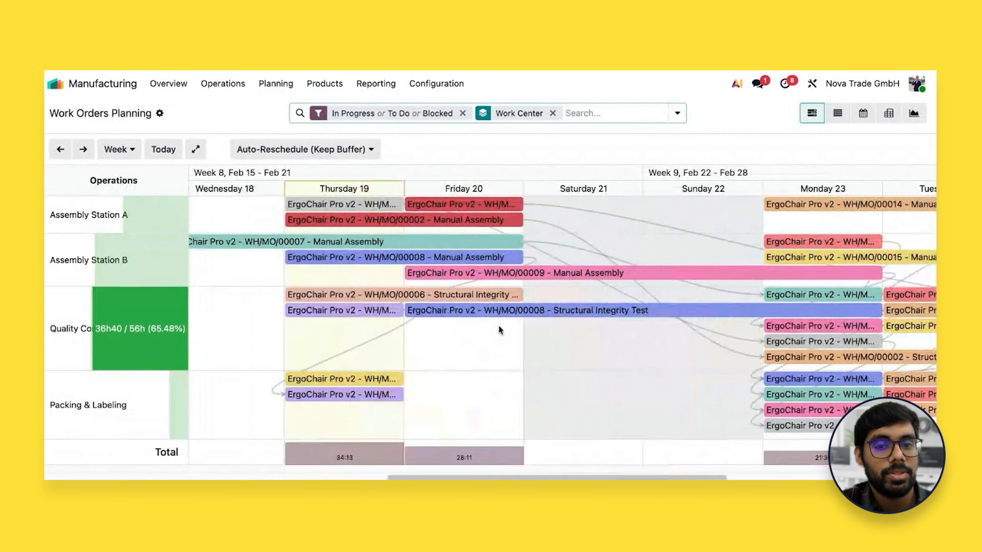
left_click(466, 205)
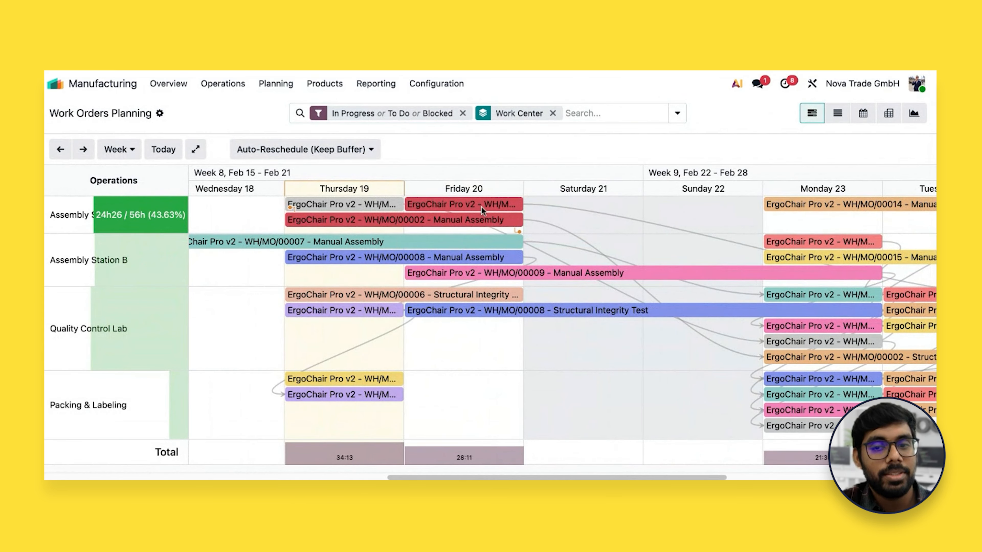
left_click(484, 222)
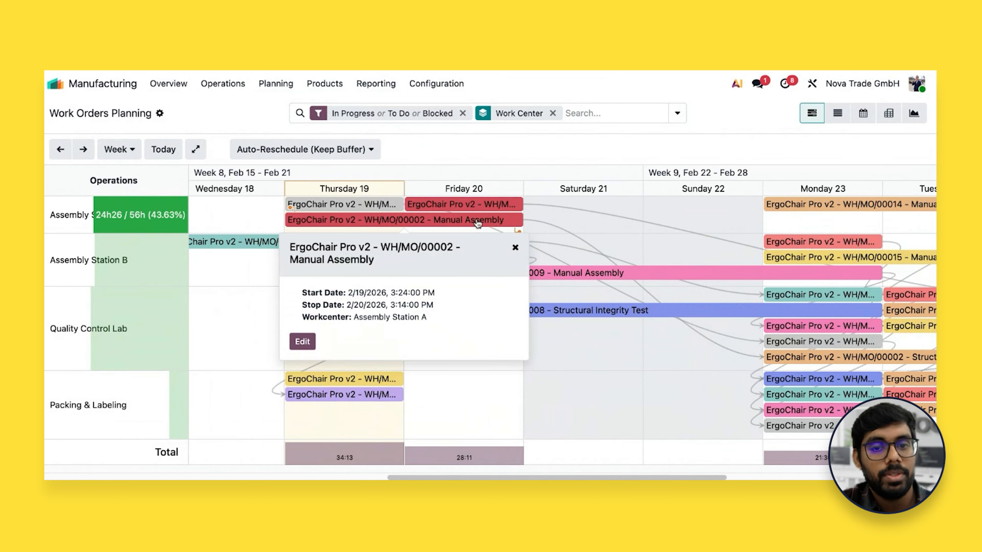
left_click(516, 247)
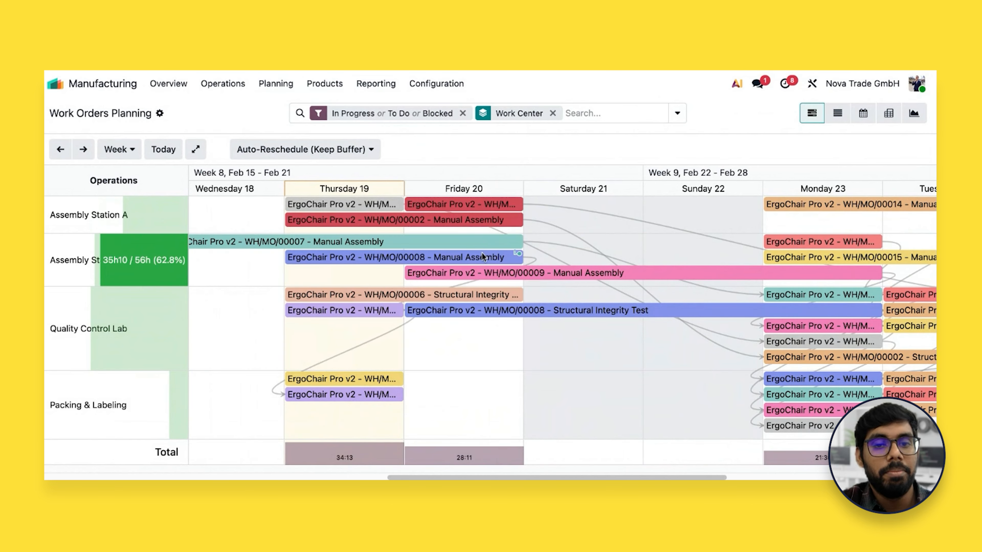
Move Assembly Station A's red Friday 20 work order to Monday 23 and the WH/MO/00014 Manual Assembly to Tuesday 24
scroll(482, 255, "right", 6)
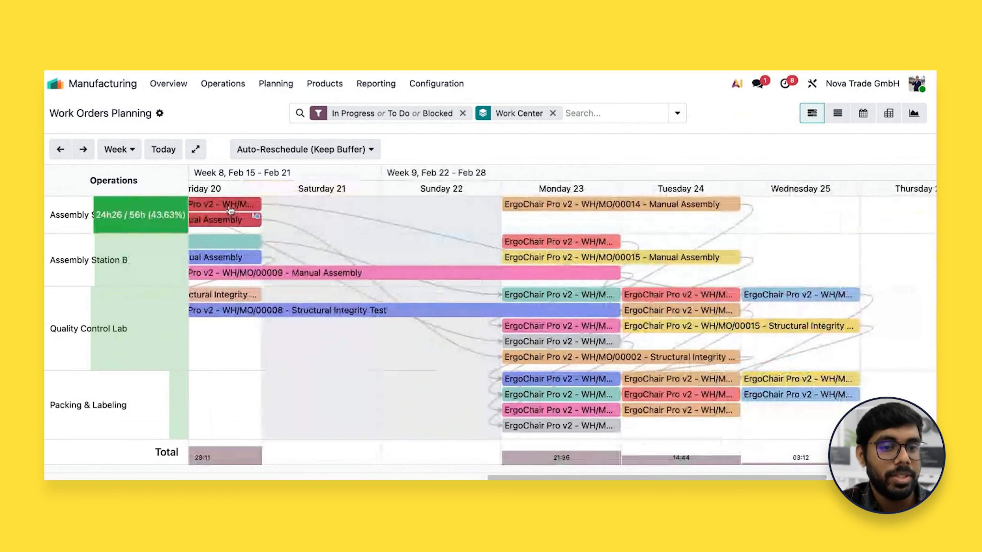
left_click_drag(230, 210, 543, 242)
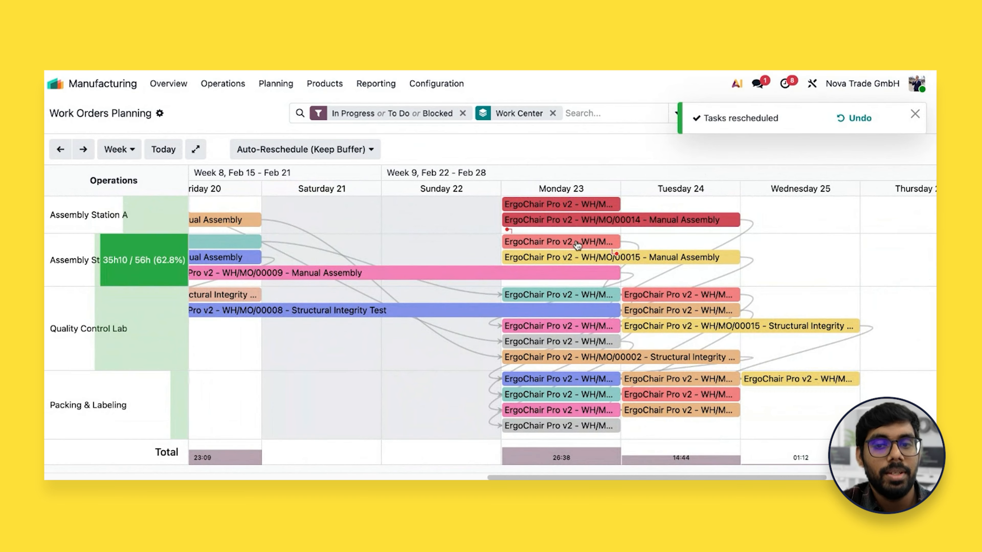
left_click_drag(583, 219, 663, 220)
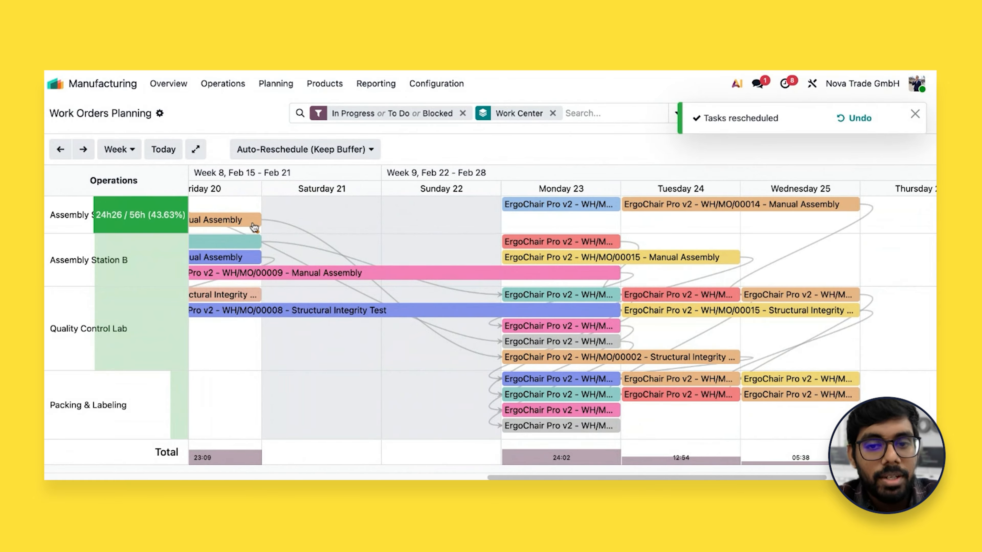
scroll(685, 274, "right", 1)
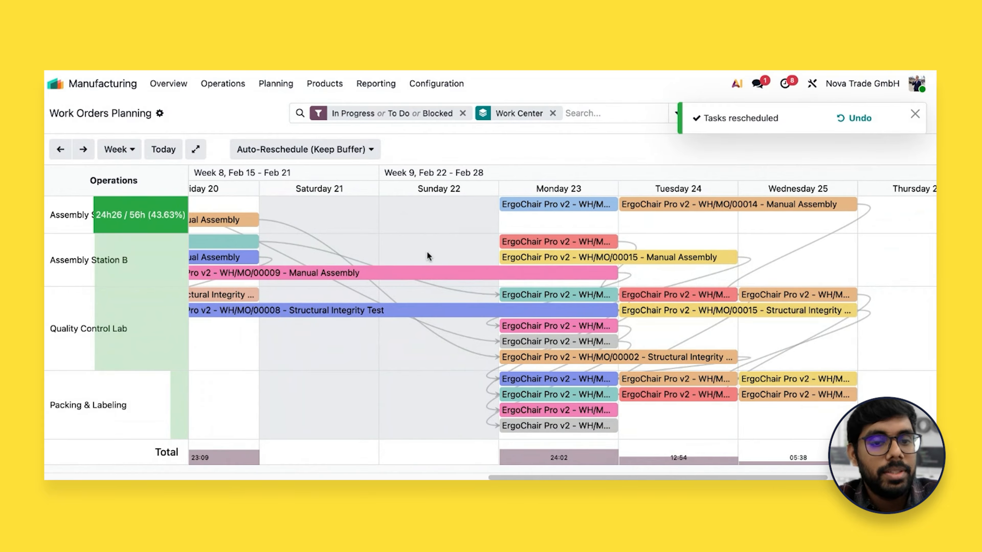
scroll(428, 255, "left", 3)
scroll(427, 252, "left", 5)
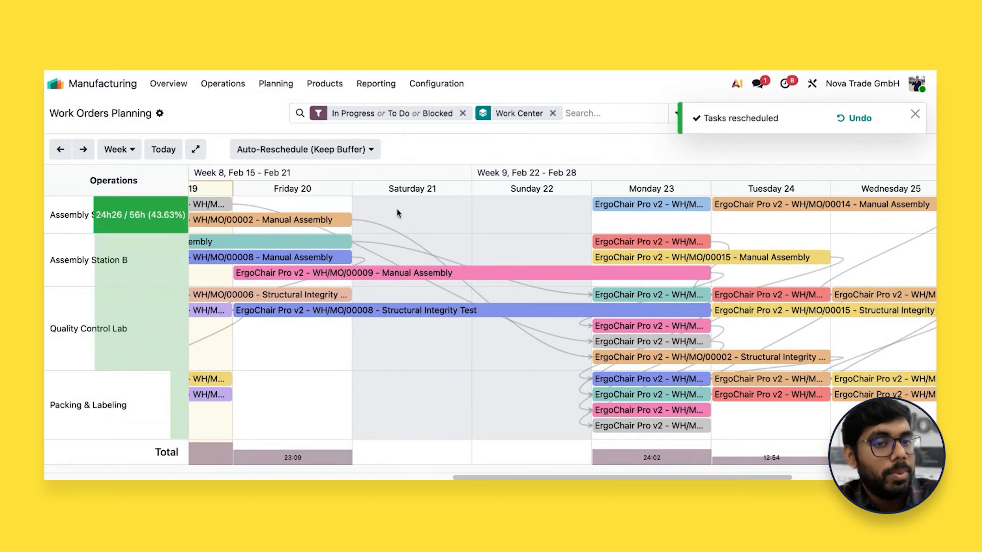
scroll(382, 282, "left", 10)
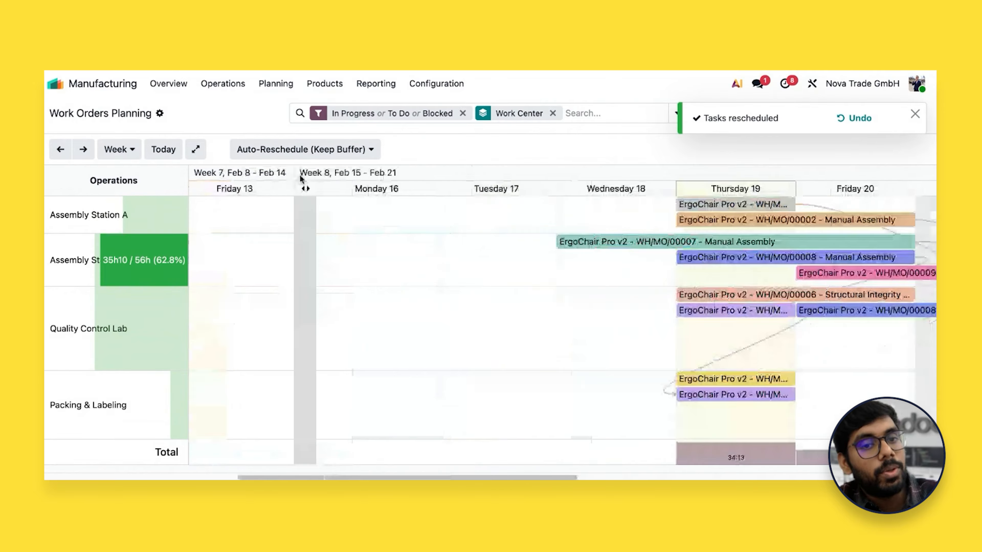
Unplan all confirmed manufacturing orders in the Manufacturing Orders list, leaving the four in-progress orders out of the selection
left_click(223, 84)
left_click(238, 116)
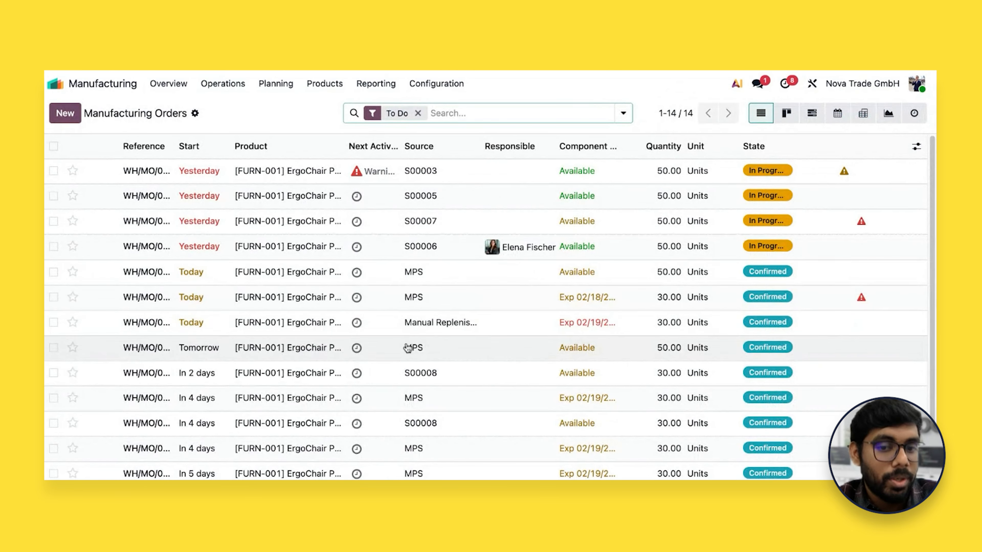
scroll(406, 347, "down", 2)
scroll(408, 348, "up", 2)
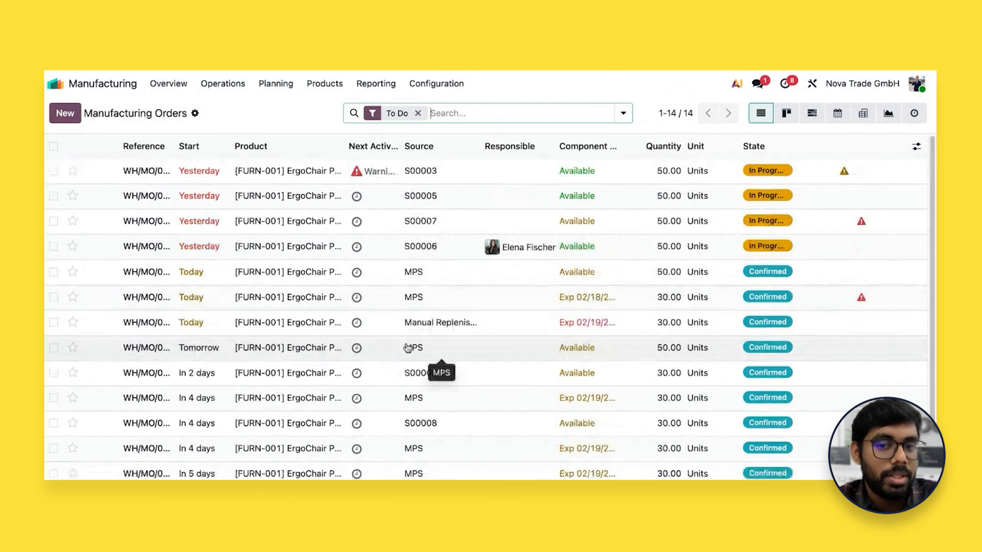
left_click(53, 147)
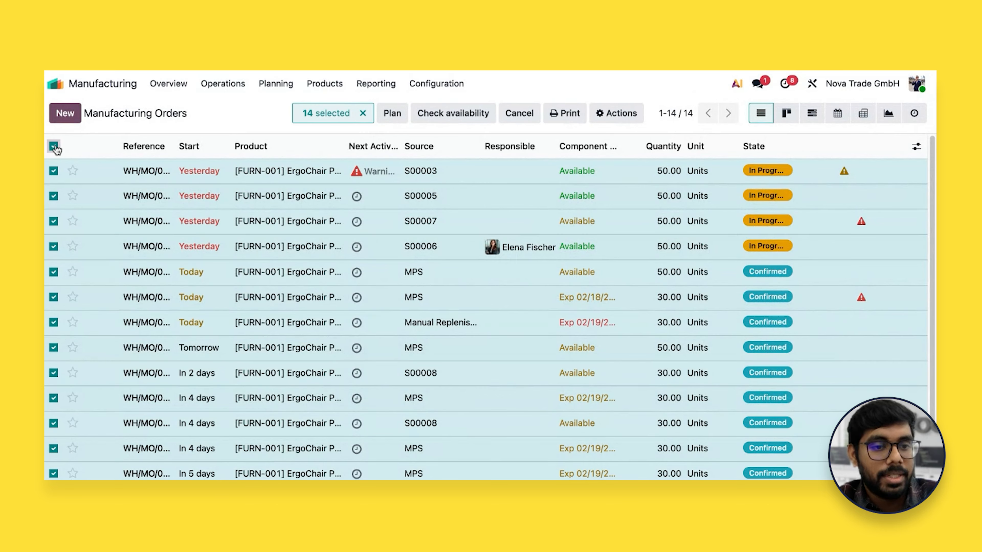
left_click(53, 246)
left_click(53, 221)
left_click(53, 195)
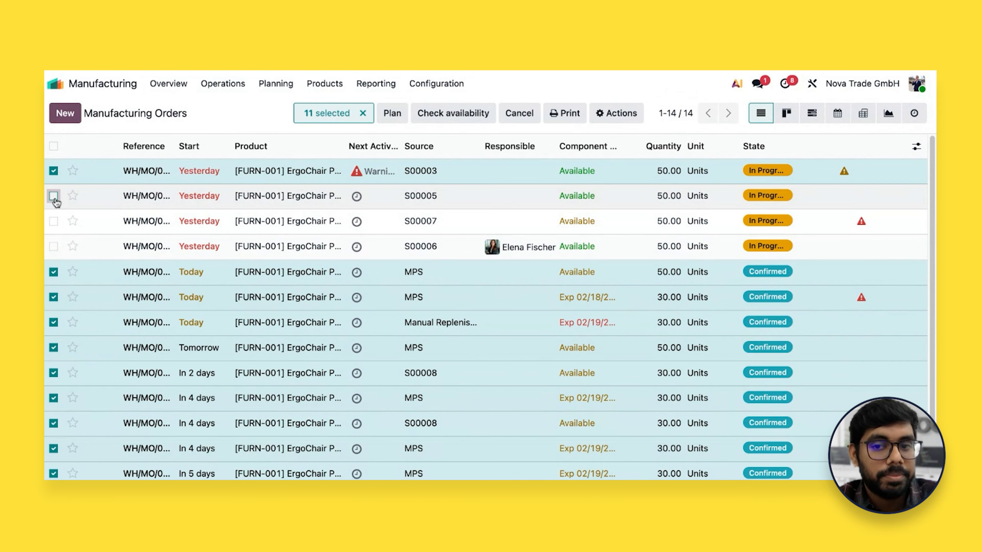
left_click(53, 171)
left_click(609, 113)
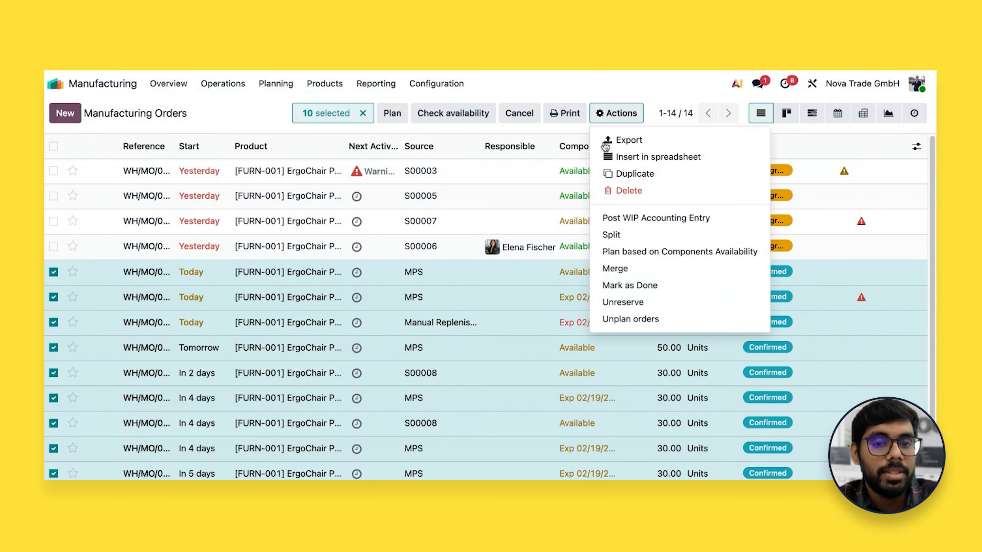
left_click(610, 319)
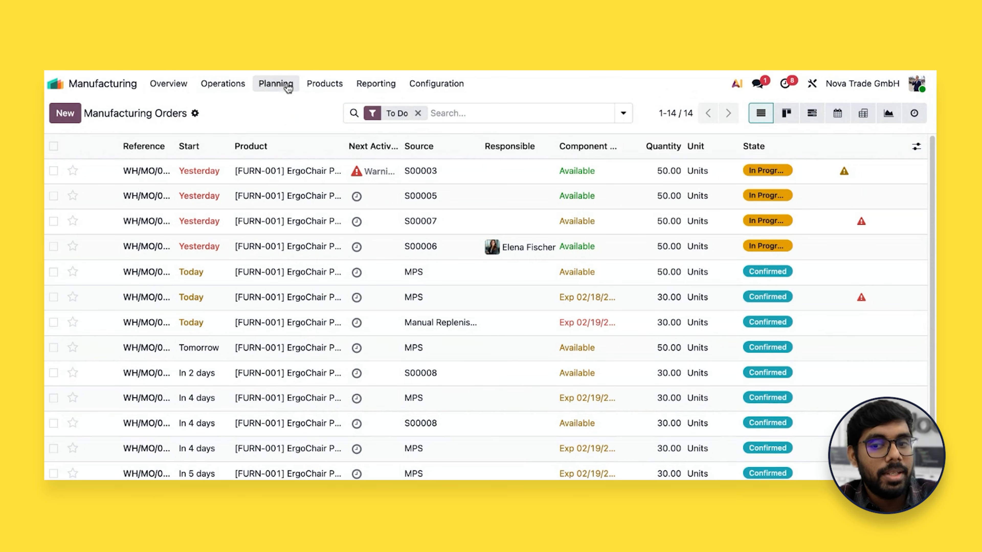
Open Planning by Production and check which manufacturing orders are still scheduled from February 15 into March 2026
left_click(288, 88)
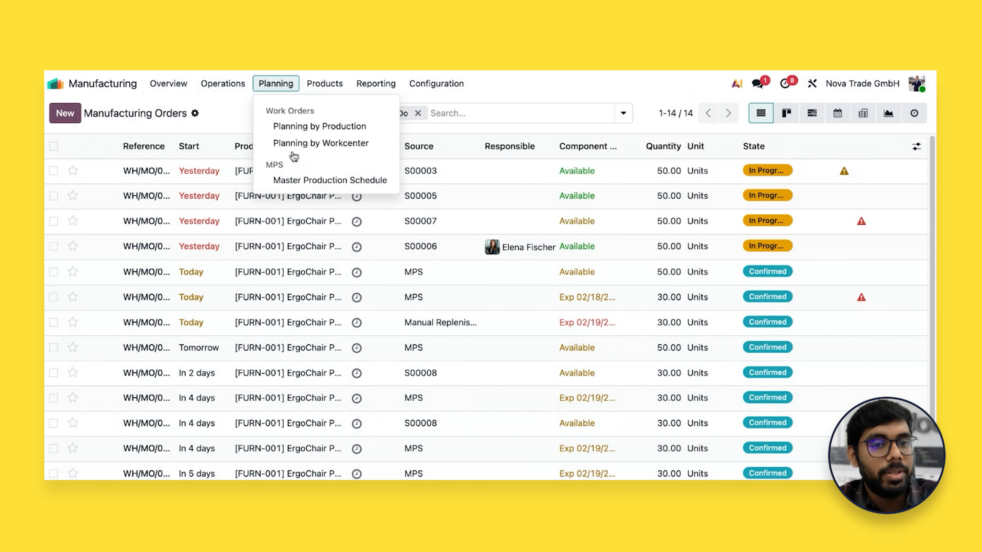
left_click(305, 126)
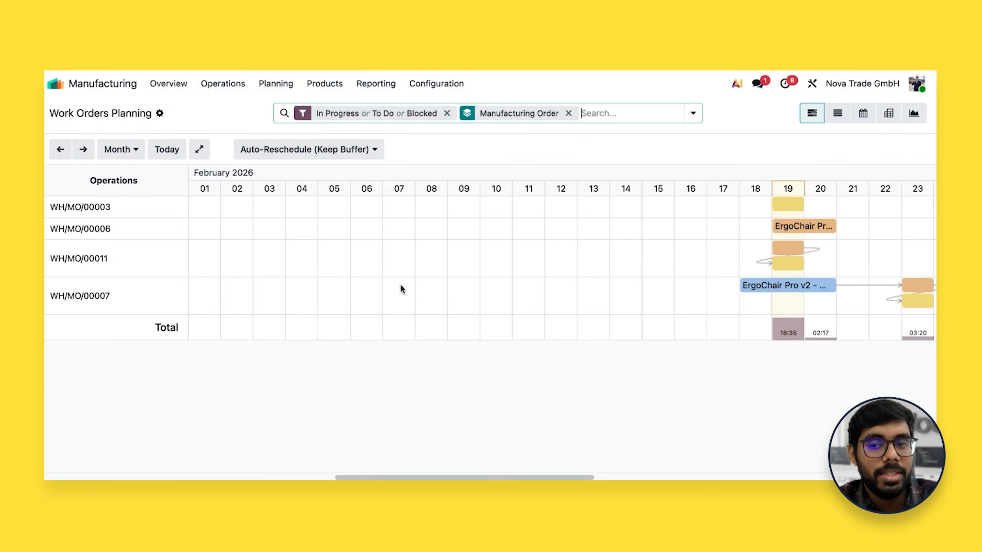
scroll(400, 284, "right", 10)
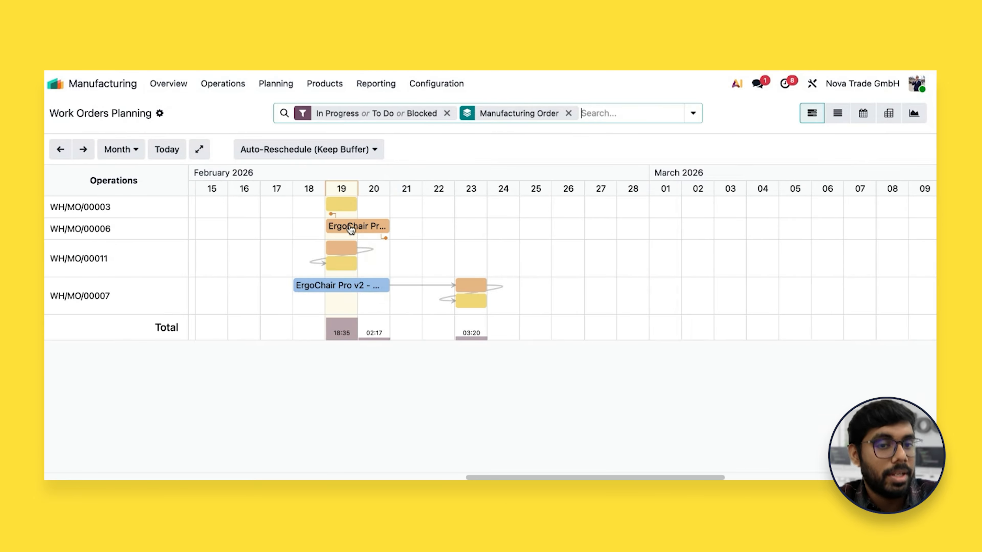
Open the Manufacturing Orders list and widen the Reference column so the full order references can be read
left_click(221, 84)
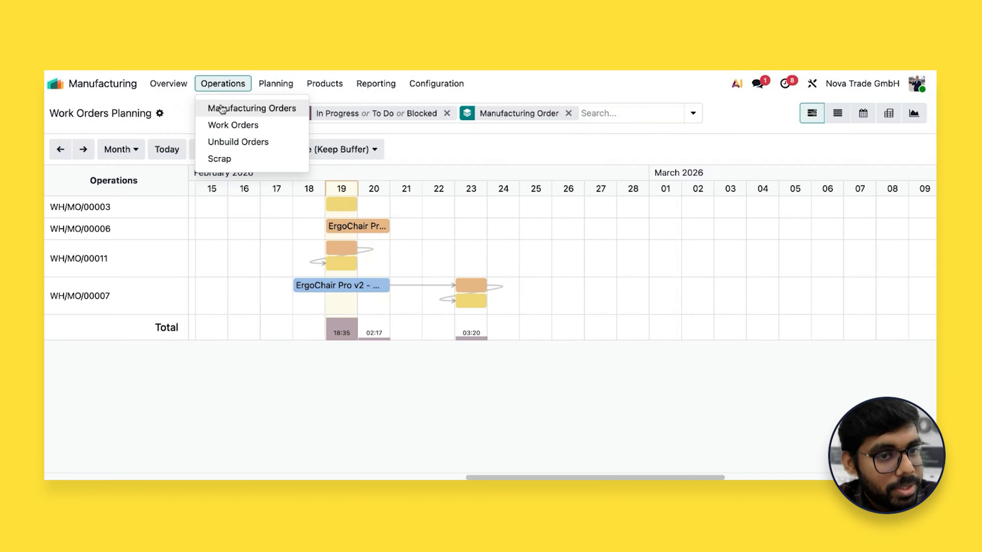
left_click(222, 109)
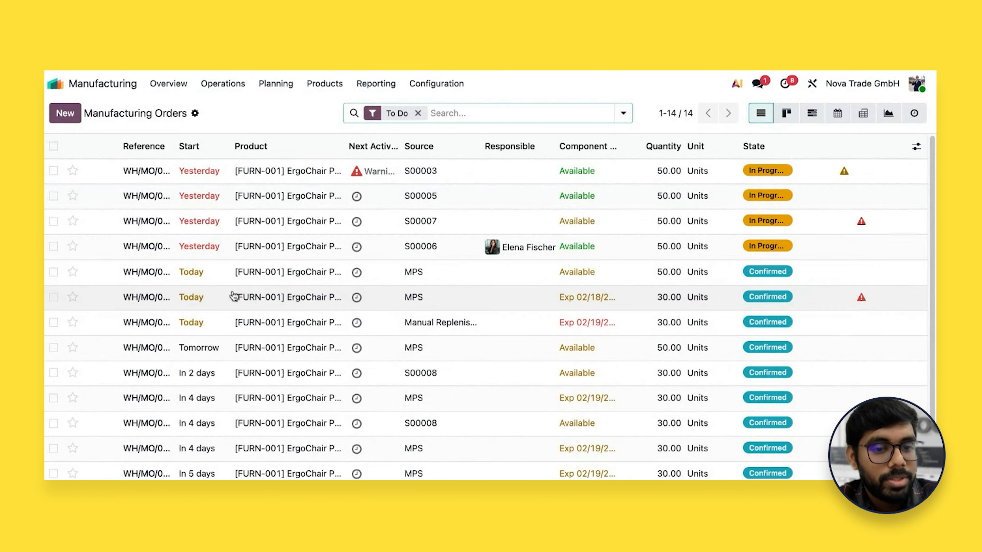
left_click_drag(174, 150, 225, 153)
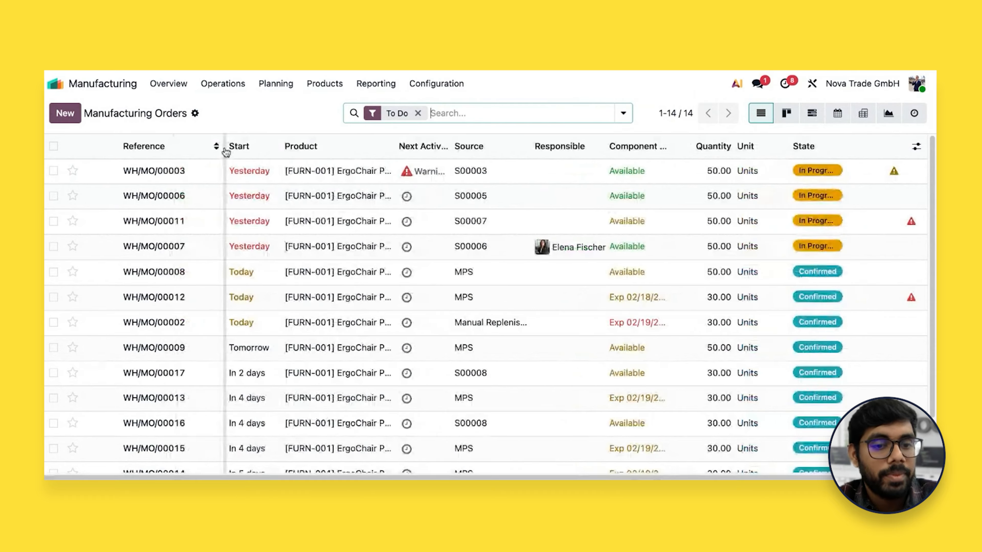
Plan the two manufacturing orders from source S00008, WH/MO/00017 and WH/MO/00016, ahead of the other confirmed orders
scroll(333, 347, "down", 1)
scroll(334, 346, "down", 2)
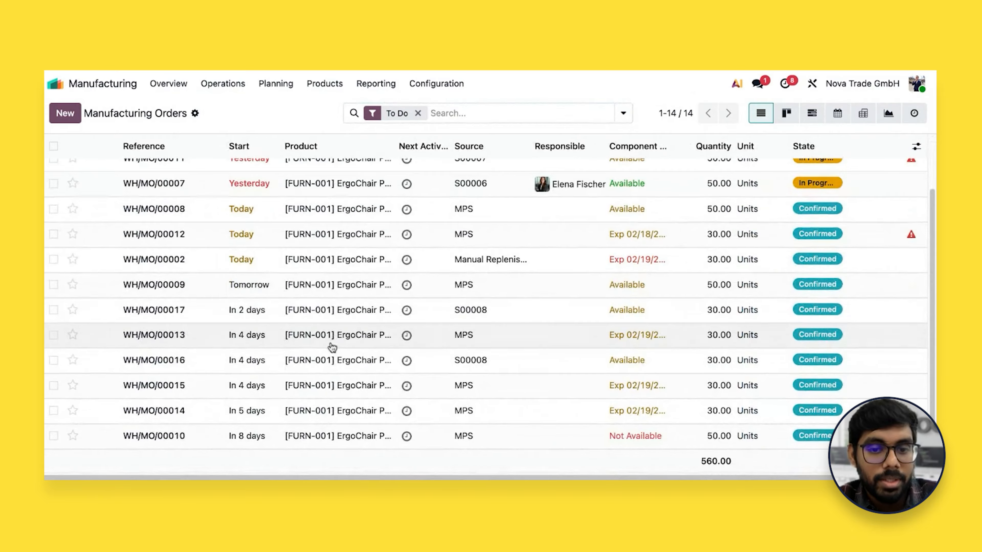
left_click(55, 312)
left_click(54, 360)
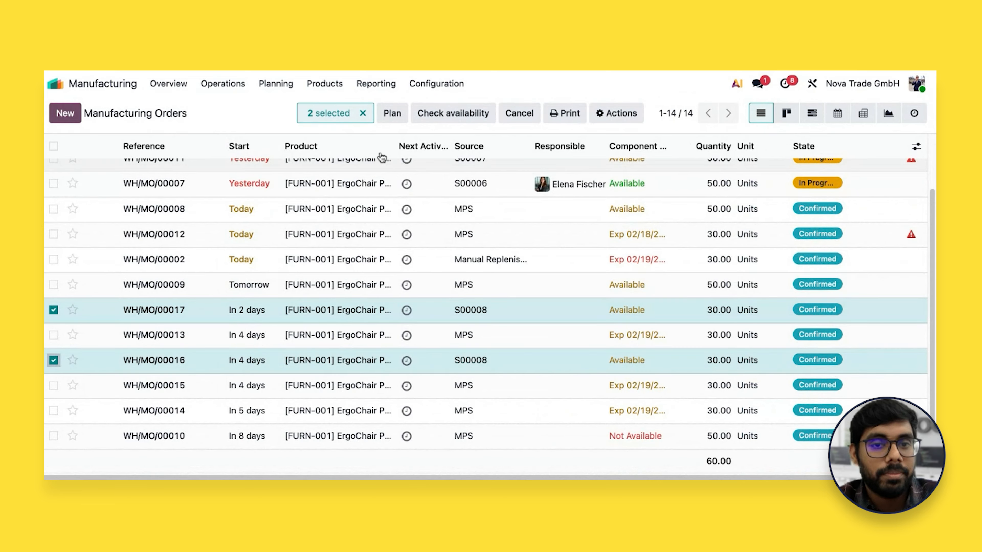
left_click(391, 116)
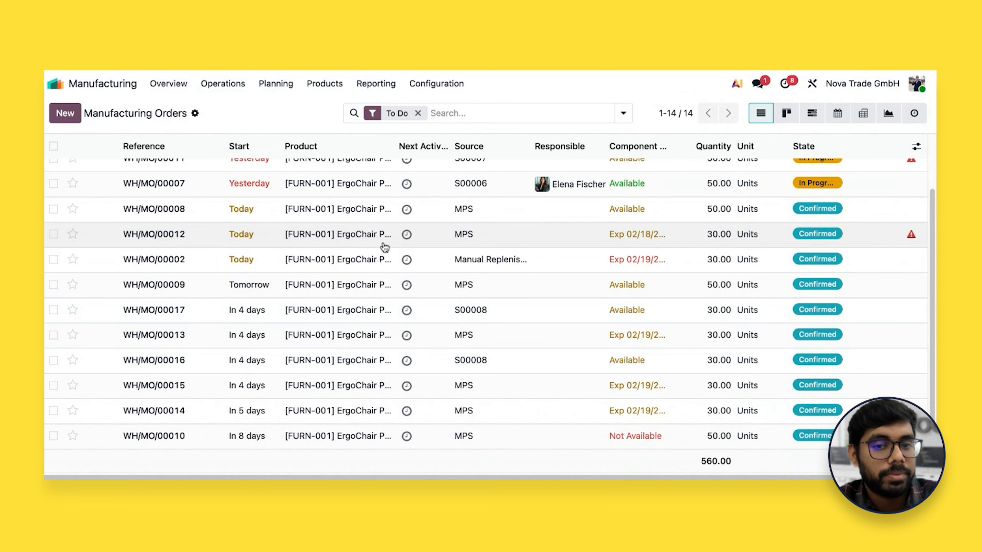
Plan all remaining confirmed manufacturing orders, leaving the four in-progress orders, WH/MO/00017 and WH/MO/00016 out of the selection
scroll(385, 247, "up", 3)
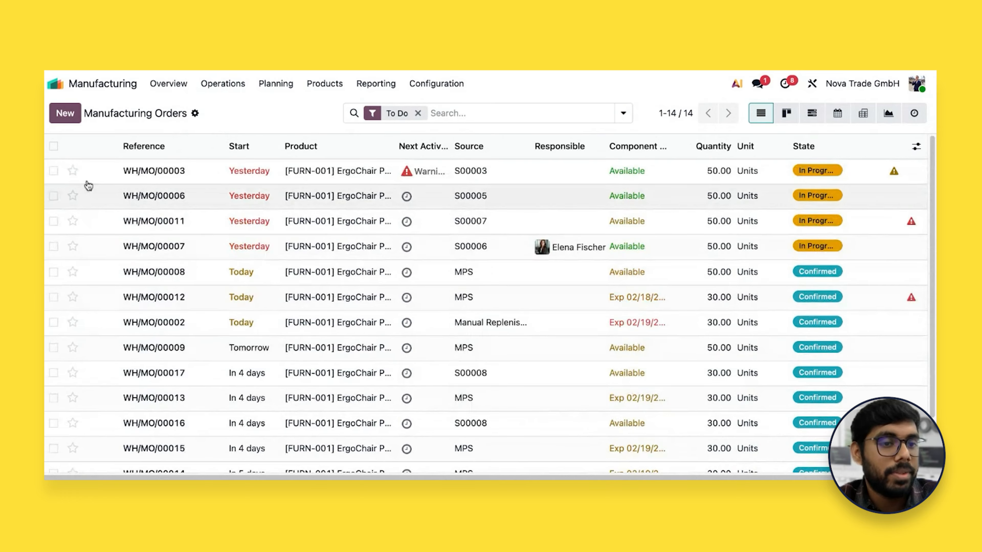
left_click(53, 146)
left_click(54, 171)
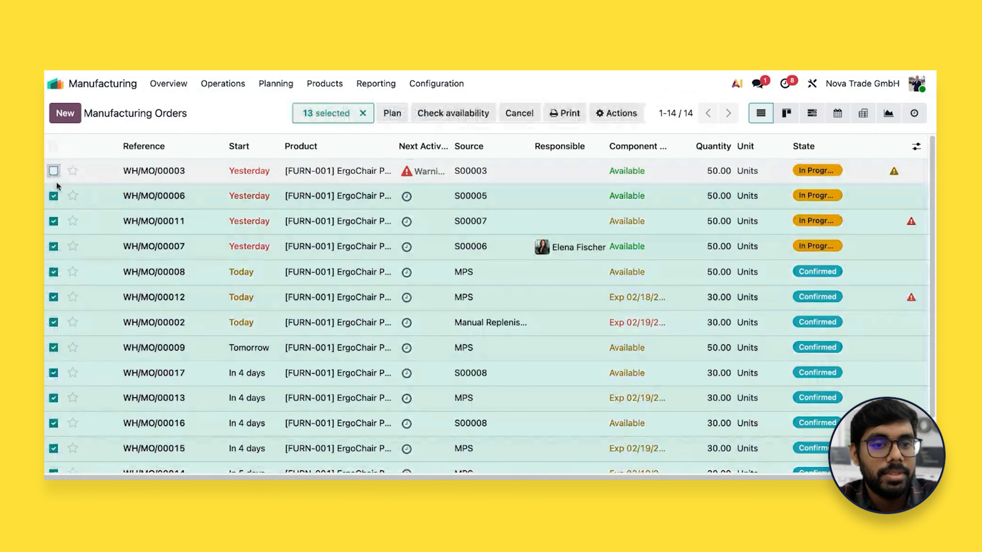
left_click(53, 196)
left_click(53, 221)
left_click(53, 247)
scroll(127, 273, "down", 1)
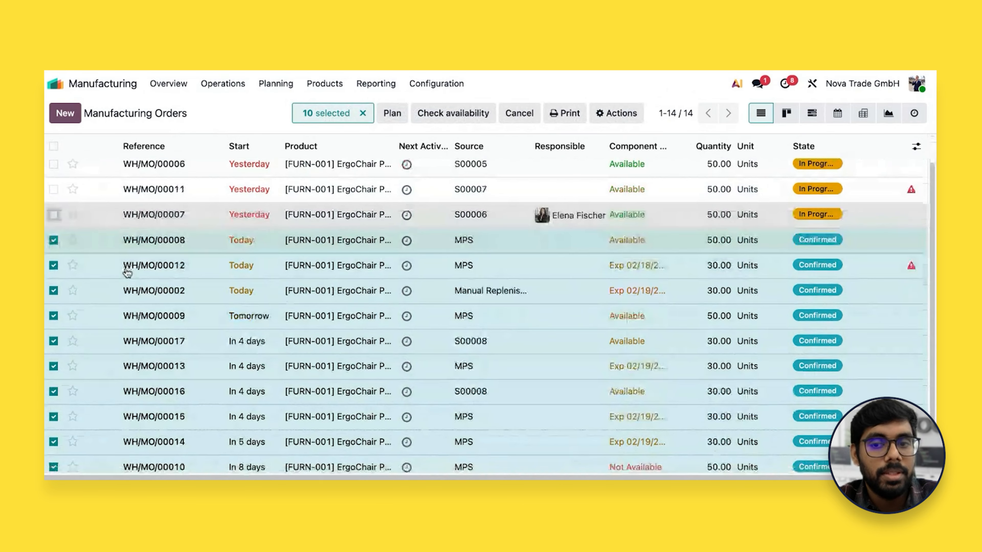
scroll(127, 273, "down", 1)
left_click(54, 310)
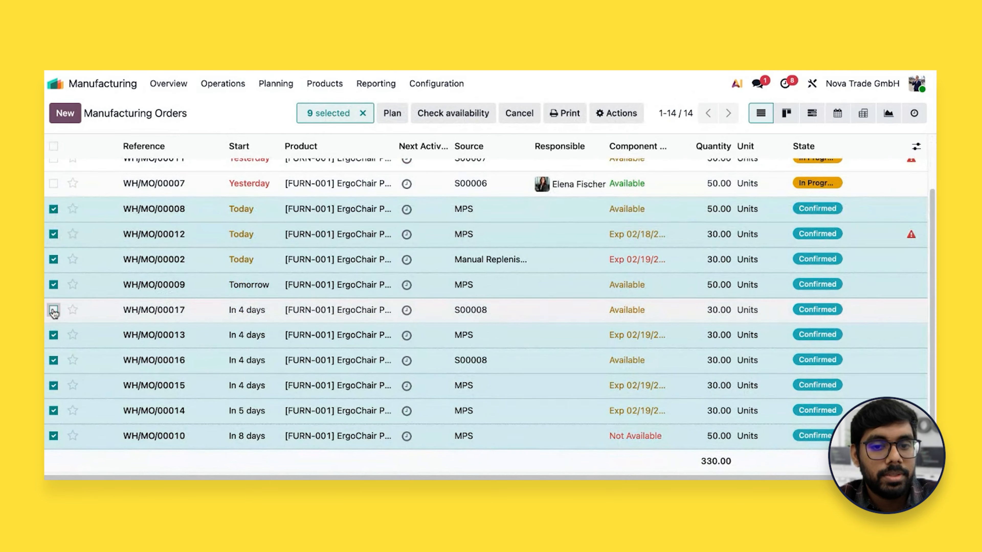
left_click(54, 360)
left_click(391, 116)
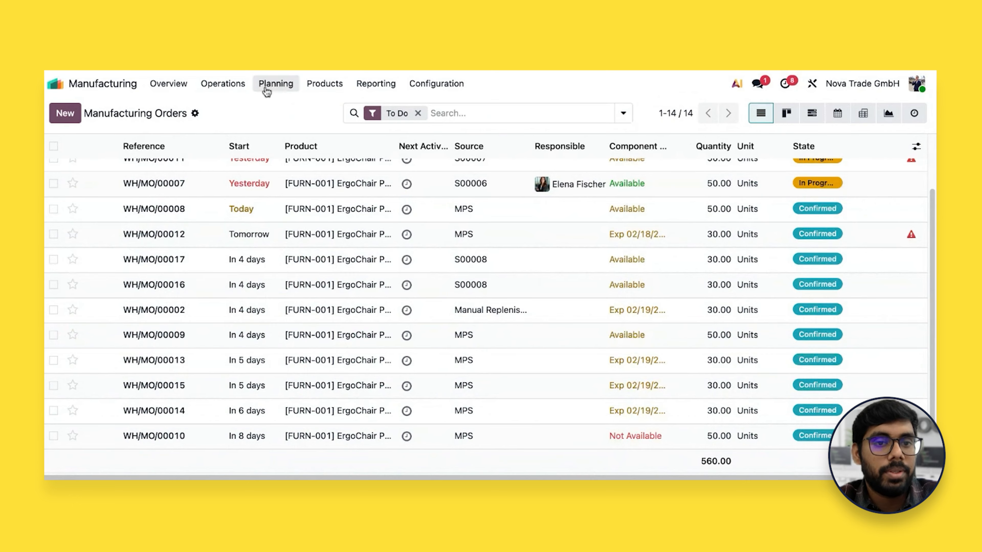
Open Planning by Production and review the new schedule of all manufacturing orders from February 19 to the end of the month
left_click(276, 84)
left_click(285, 125)
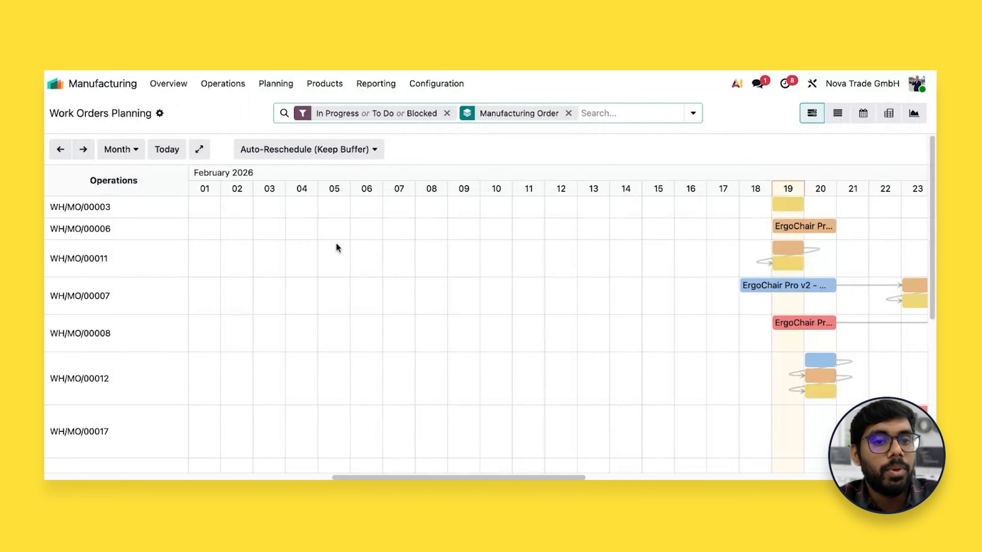
scroll(569, 281, "right", 8)
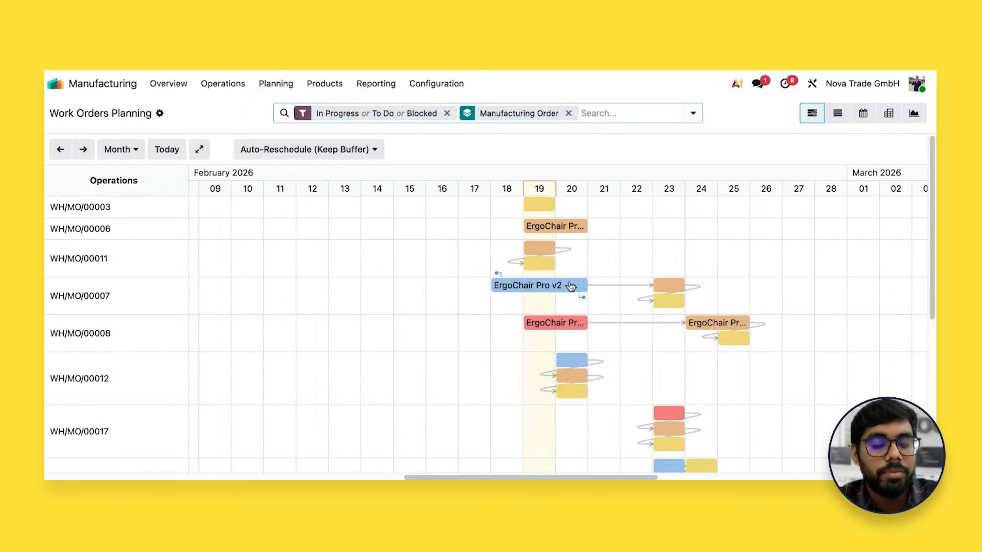
scroll(621, 315, "down", 3)
scroll(622, 320, "down", 5)
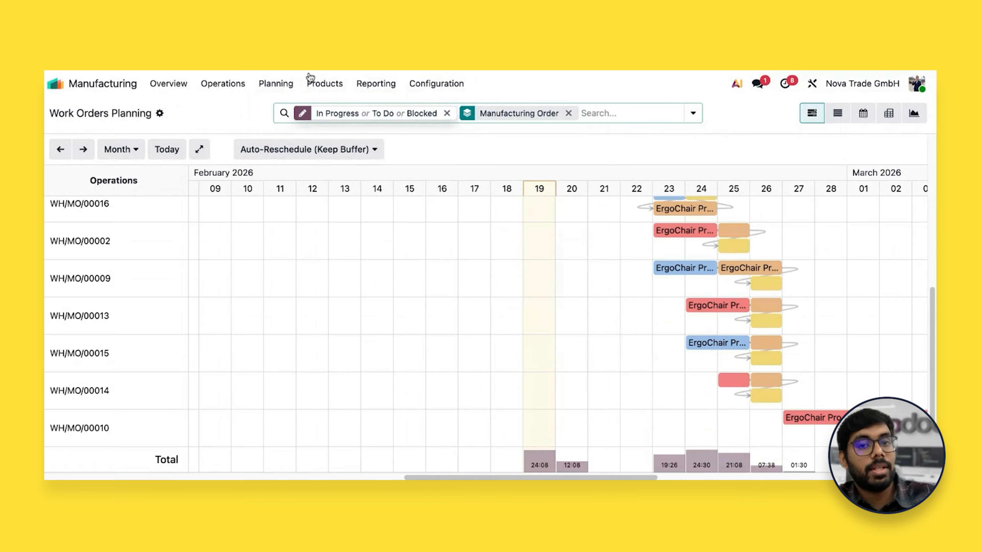
Open Planning by Workcenter and check how the work orders are distributed across the work centers from Thursday 19 to Thursday 26
left_click(276, 84)
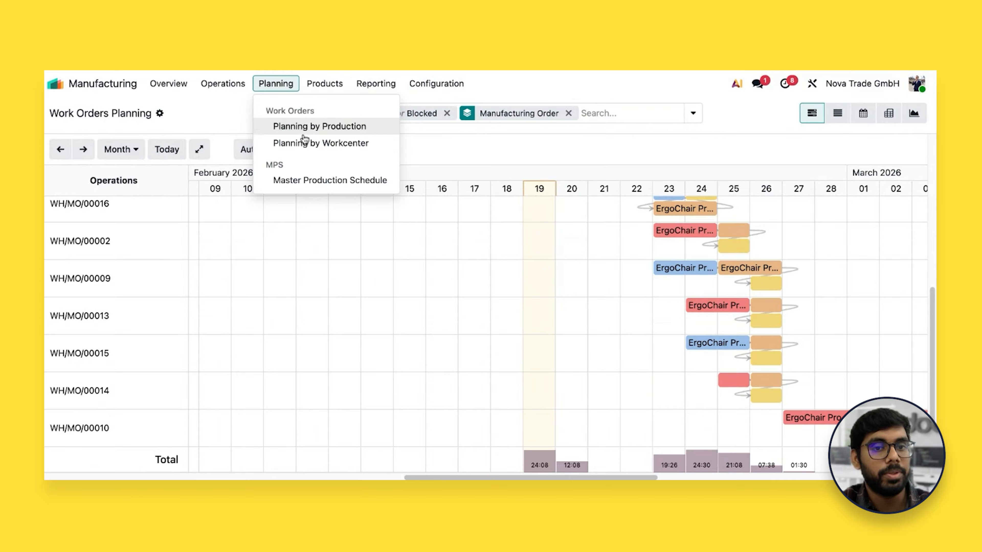
left_click(306, 142)
scroll(473, 294, "right", 10)
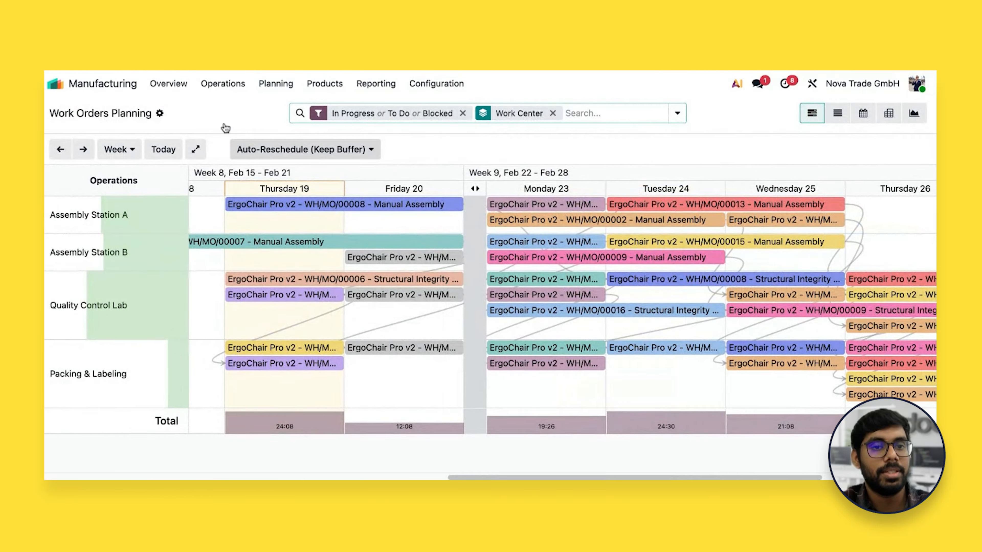
Open manufacturing order WH/MO/00008 from the Manufacturing Orders list and examine its components and work orders
left_click(228, 90)
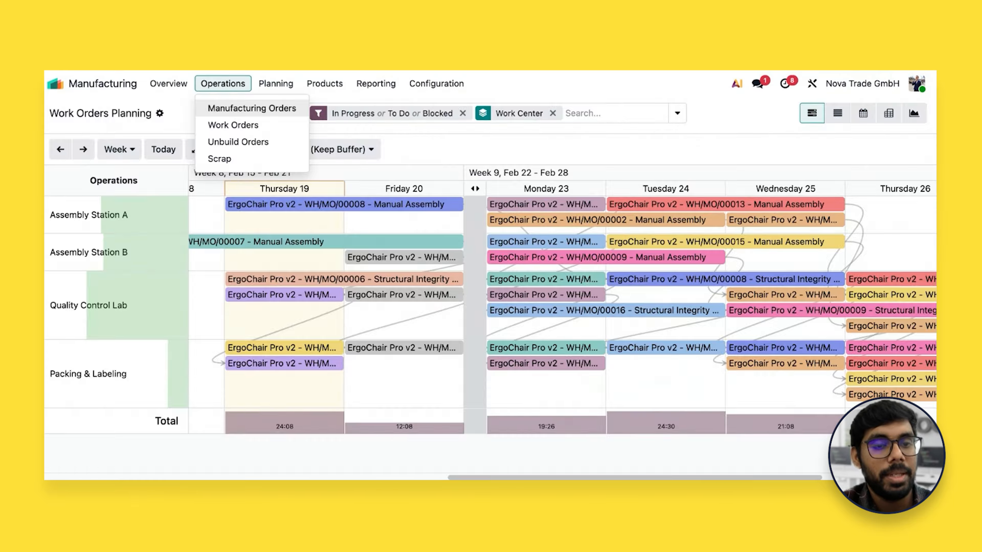
left_click(251, 108)
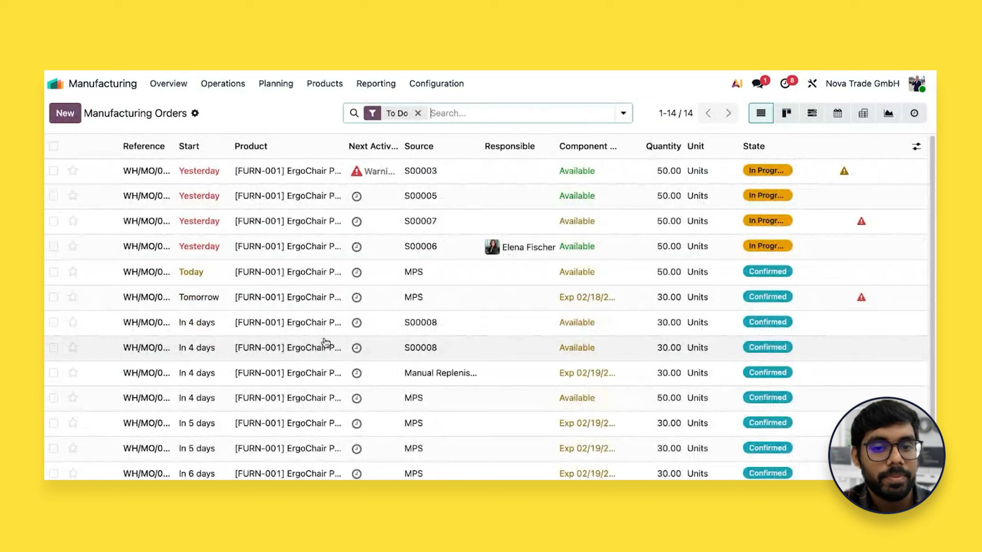
left_click(331, 328)
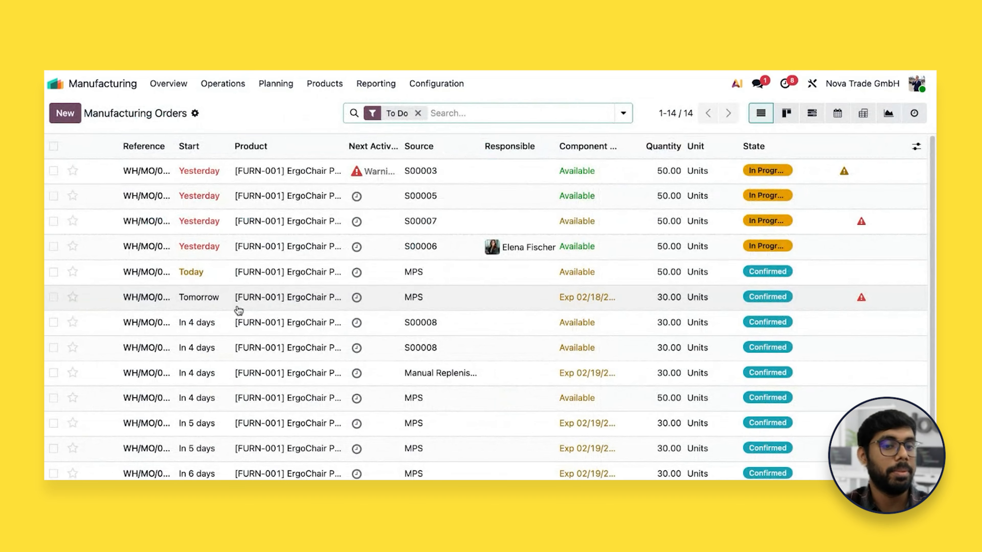
left_click(295, 272)
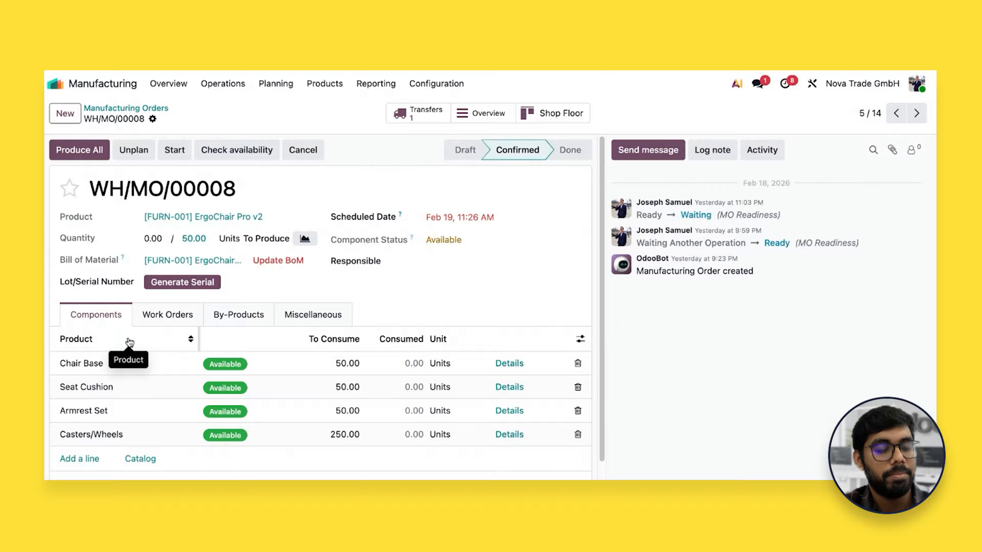
left_click(177, 317)
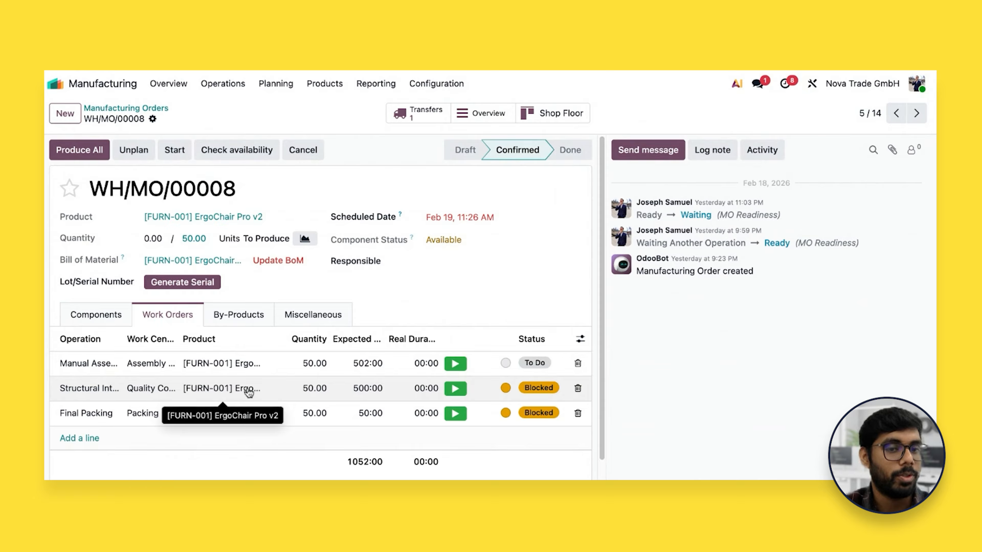
Open the Work Orders list of all in-progress, to-do and blocked operations
left_click(243, 96)
left_click(234, 125)
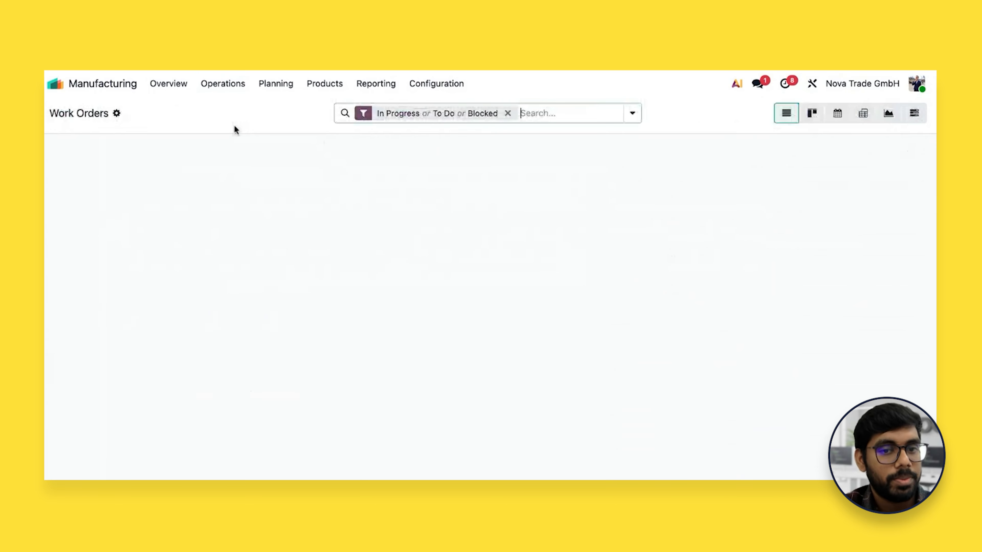
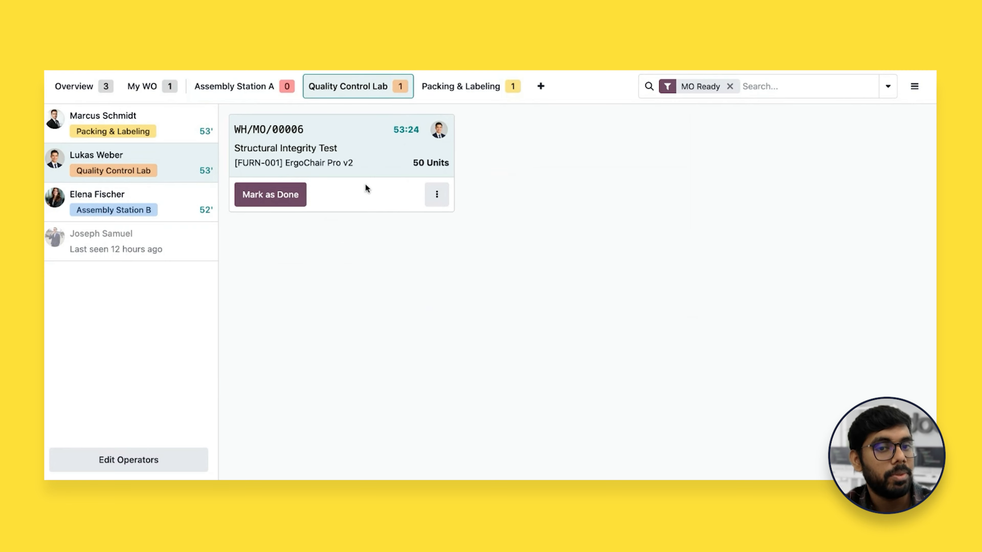
Pause the Structural Integrity Test of WH/MO/00006 in the Quality Control Lab, mark it as done and return to the overview
left_click(376, 165)
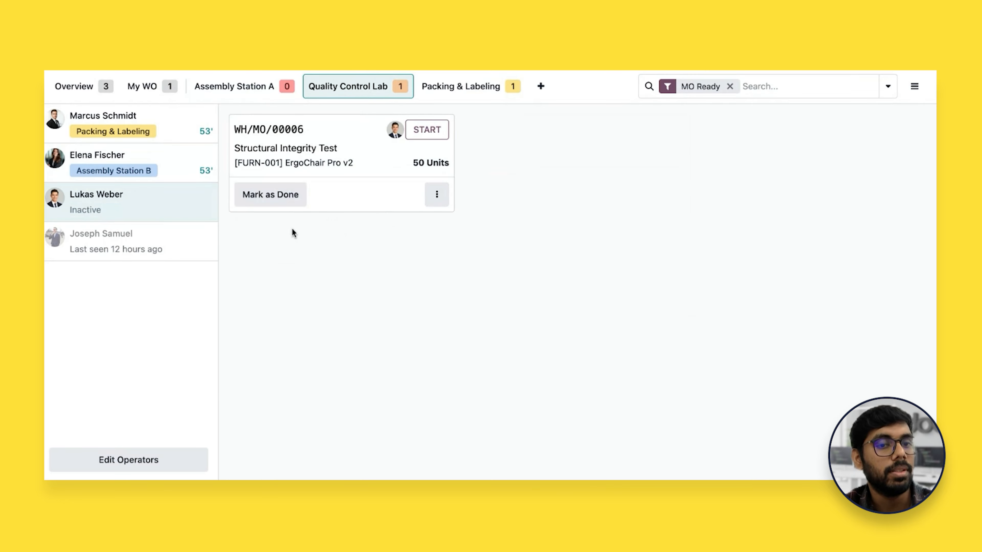
left_click(295, 195)
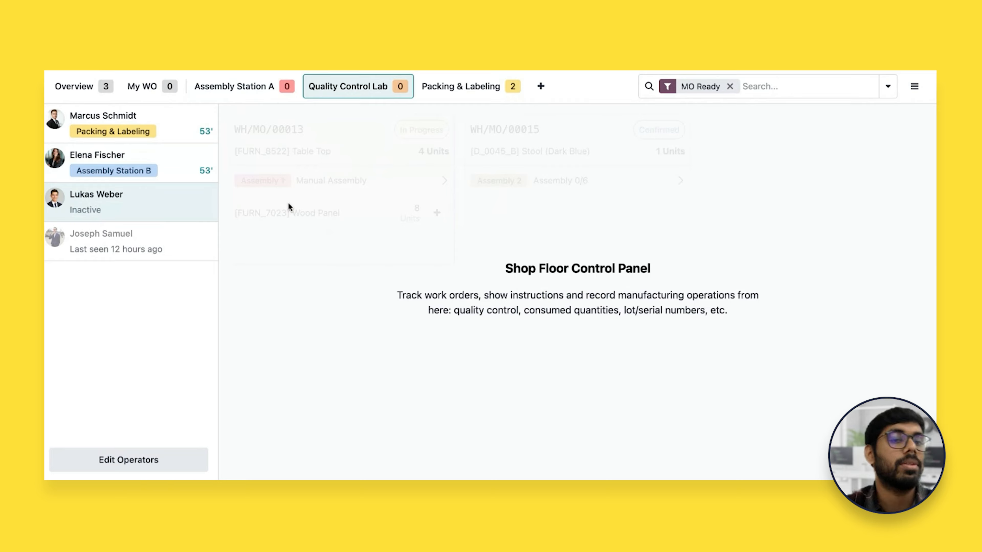
left_click(92, 89)
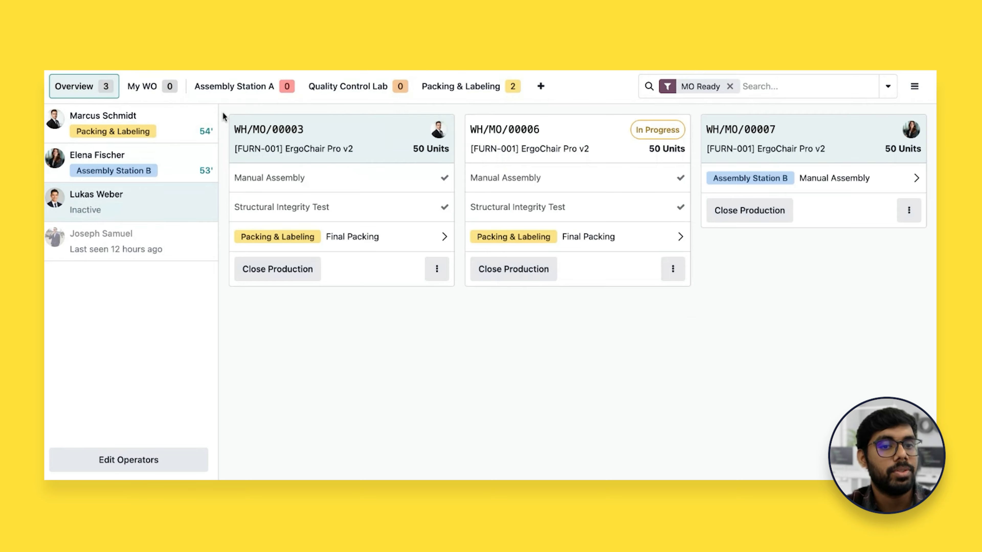
Switch to the administrator's operator profile, leave Shop Floor and open the Manufacturing Orders list in Manufacturing
left_click(175, 247)
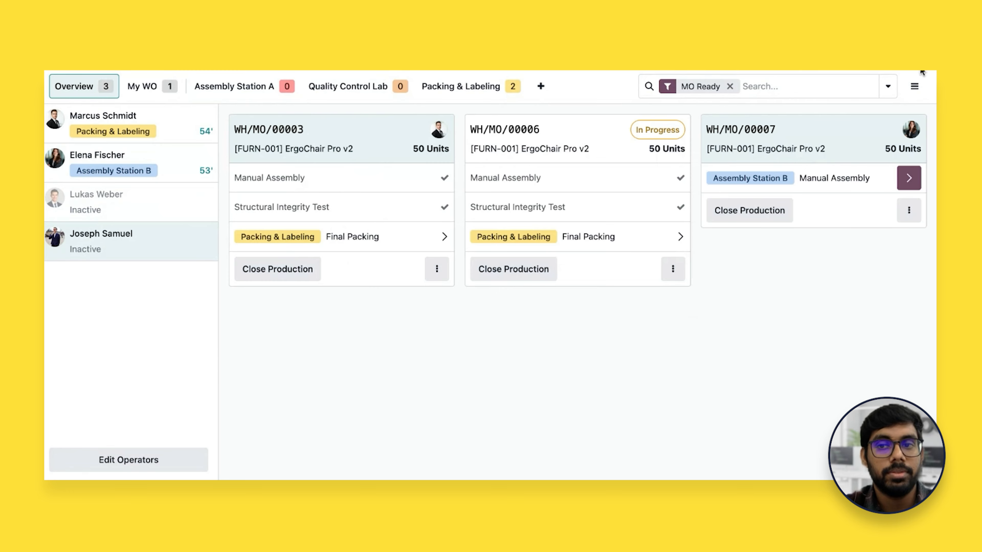
left_click(914, 86)
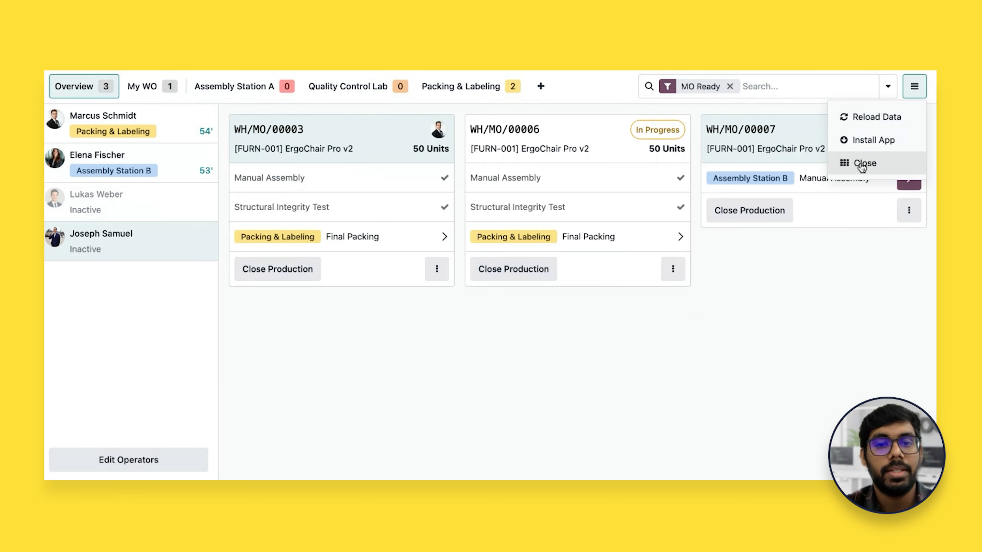
left_click(852, 163)
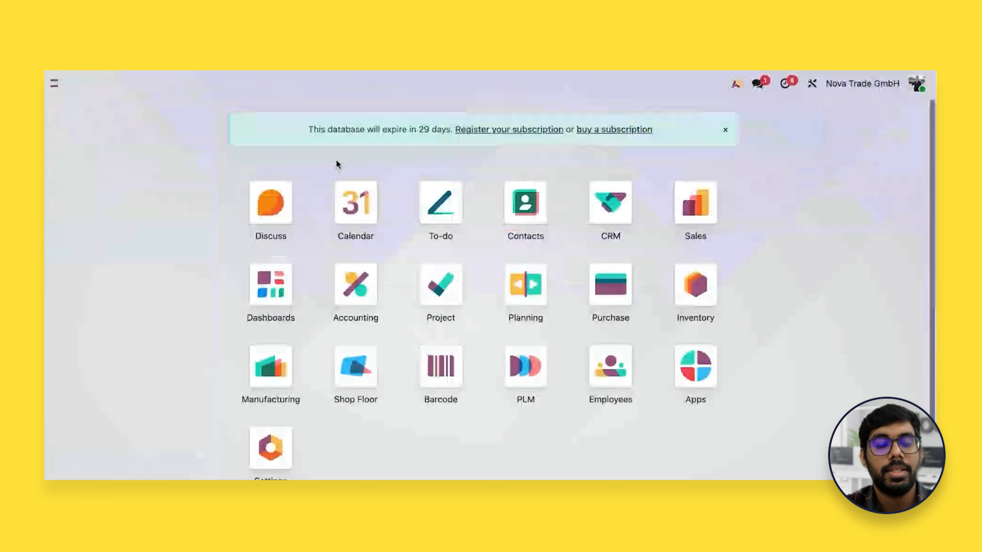
left_click(275, 359)
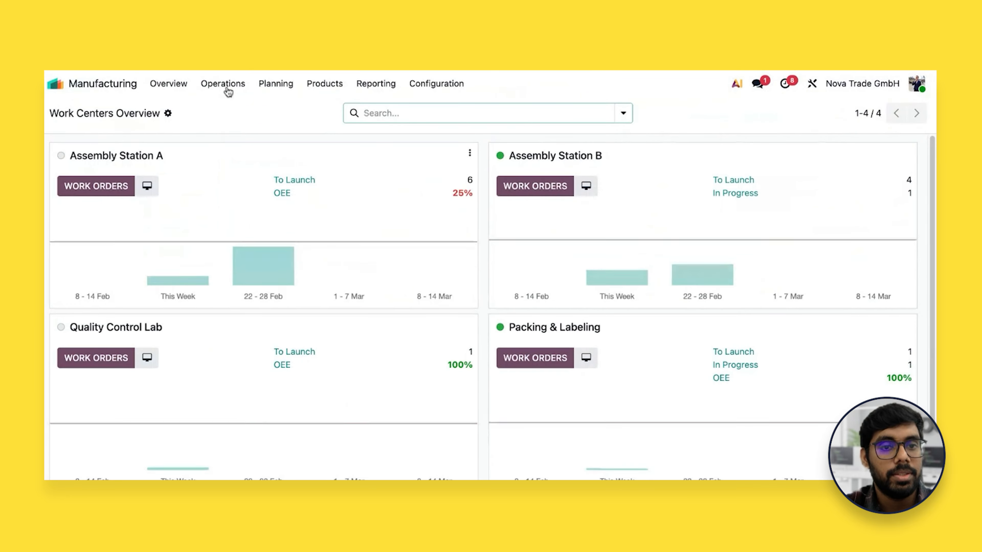
left_click(222, 92)
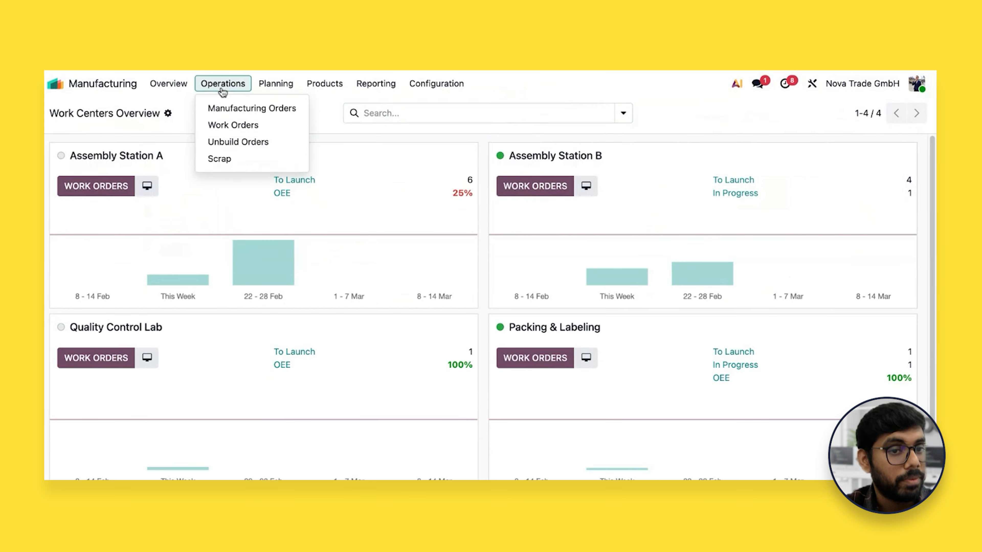
left_click(226, 110)
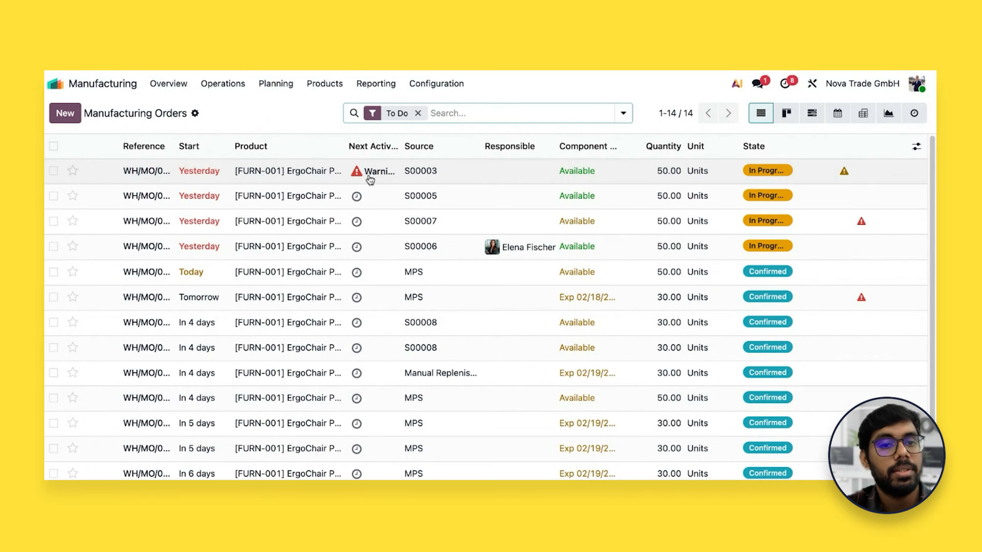
Open manufacturing order WH/MO/00003, whose sale order S00003 was cancelled, and cancel it
left_click(330, 178)
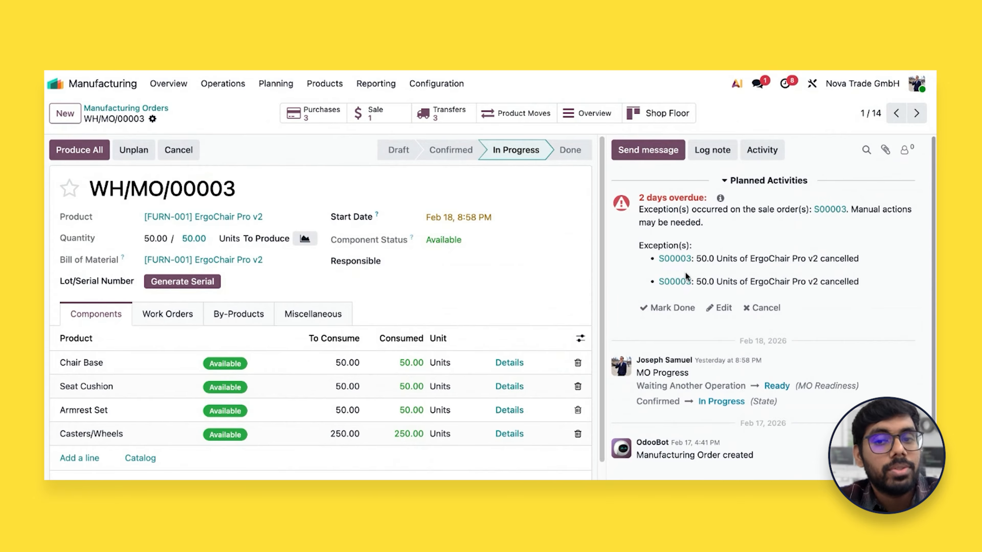
left_click(182, 151)
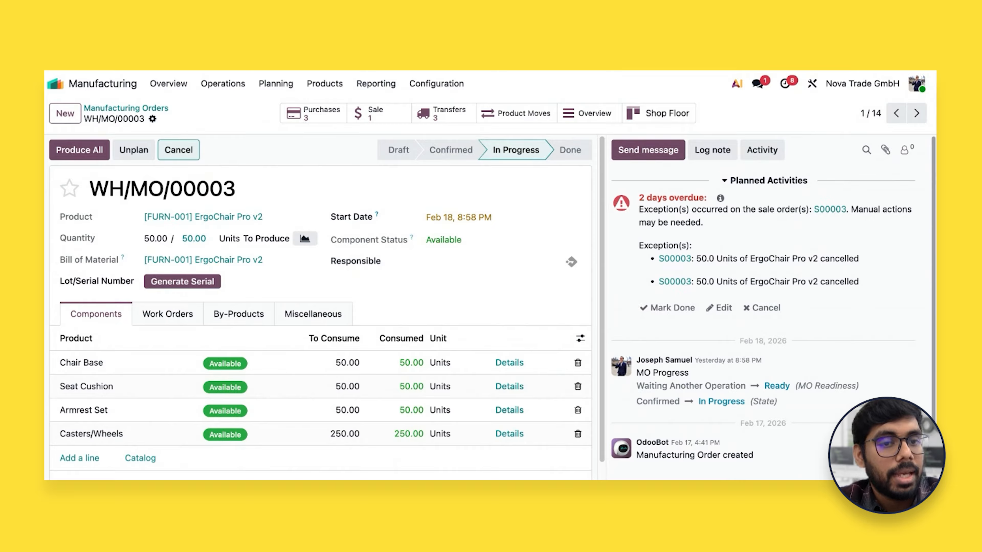
left_click(306, 312)
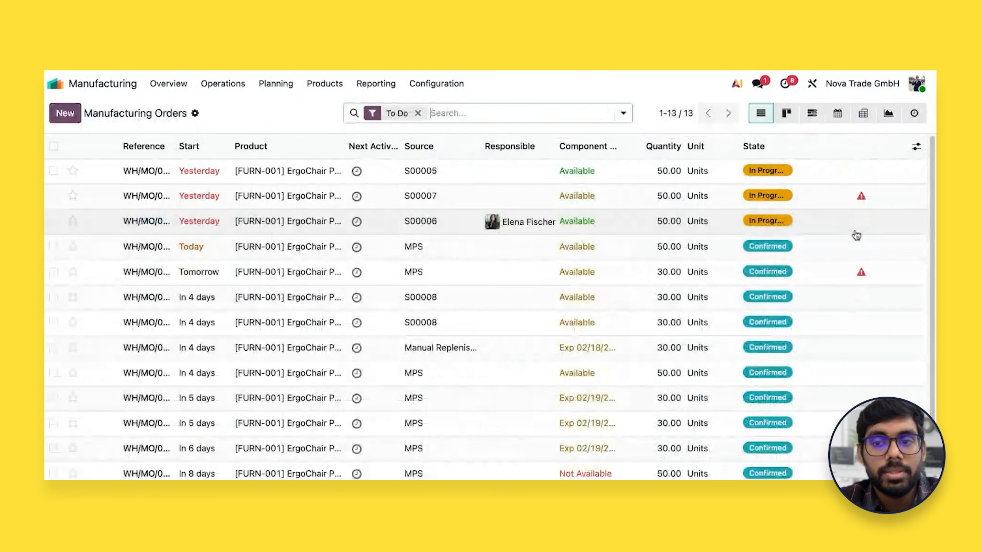
Check the planning issue on the in-progress manufacturing order sourced from S00007 and open that order
left_click(861, 196)
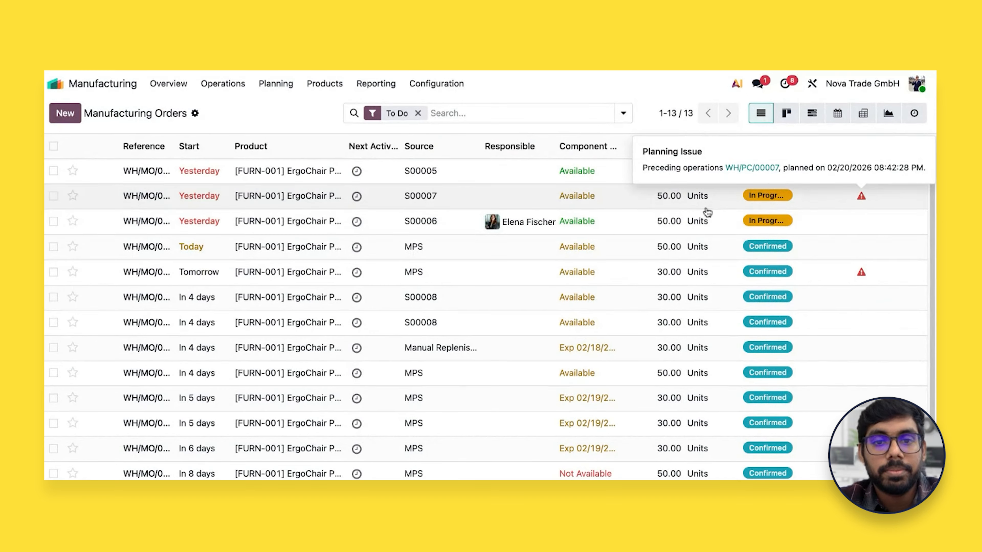
scroll(537, 208, "down", 1)
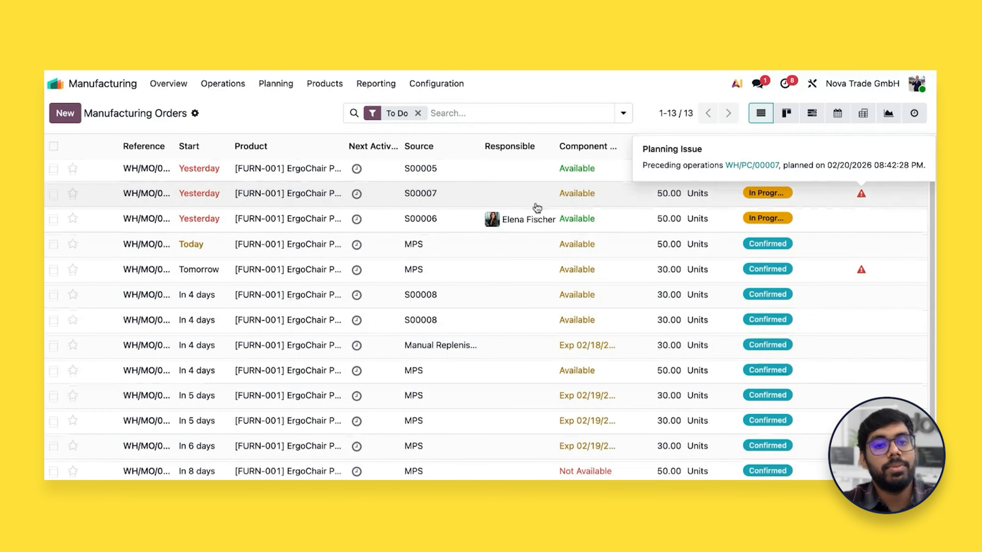
scroll(445, 207, "up", 1)
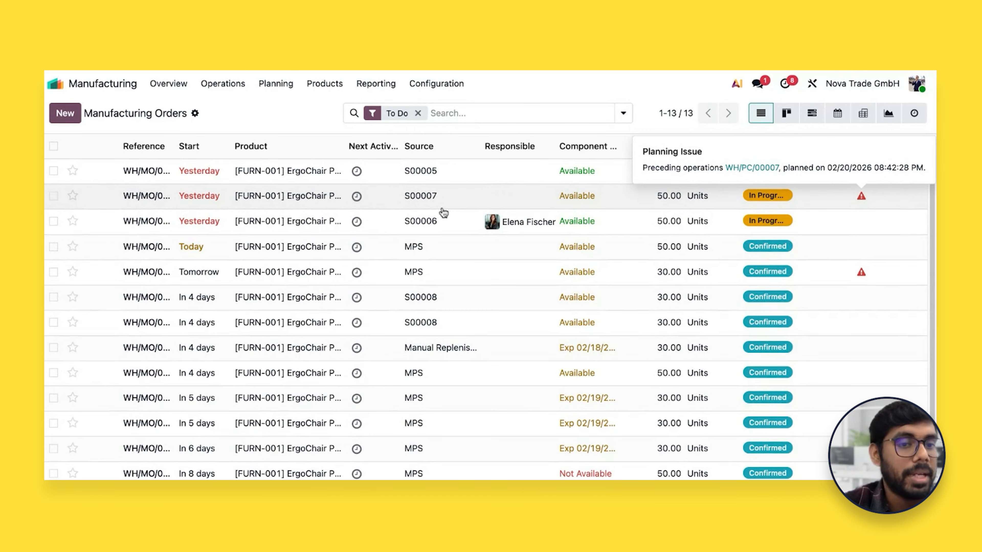
left_click(425, 196)
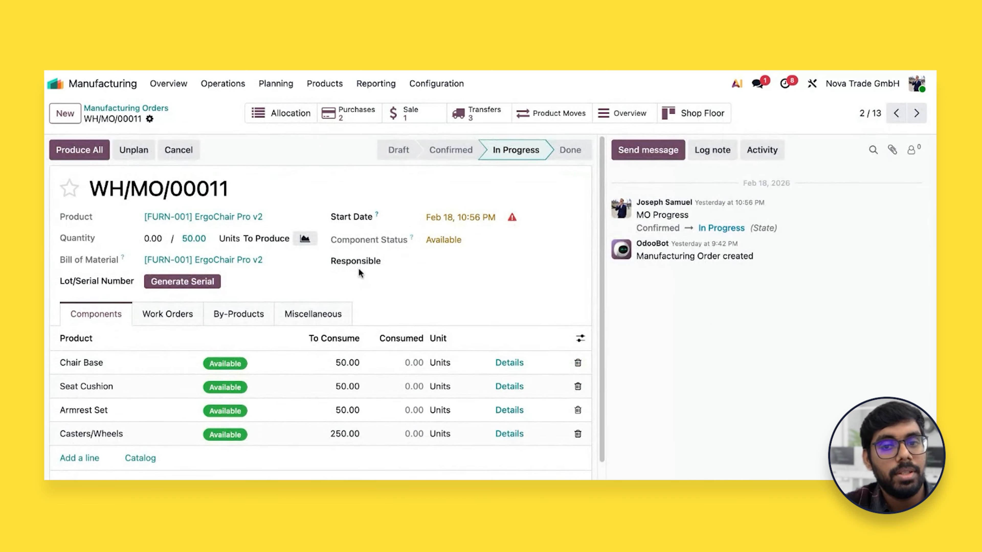
Open the preceding component pick WH/PC/00007 from the planning warning, validate it and return to manufacturing order WH/MO/00011
left_click(512, 218)
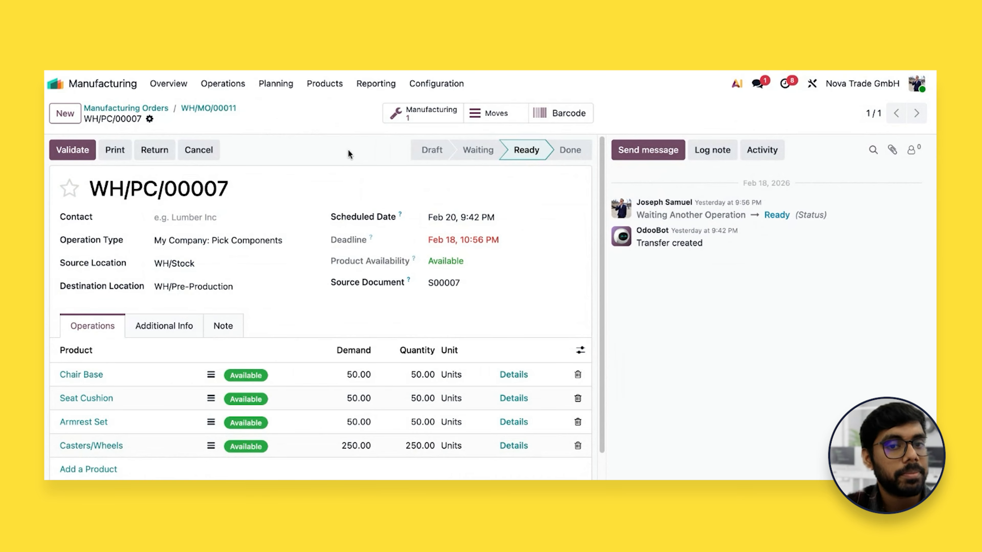
left_click(82, 152)
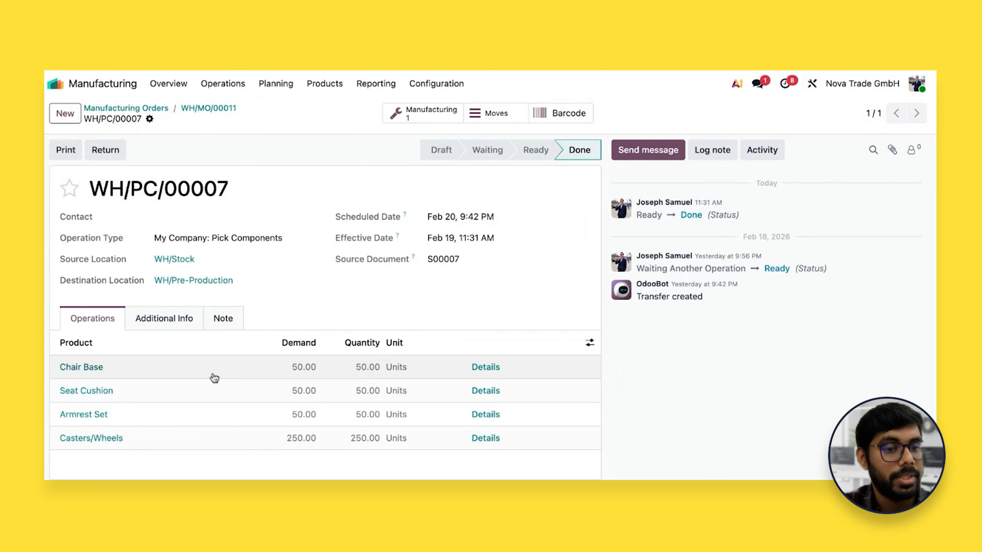
left_click(422, 113)
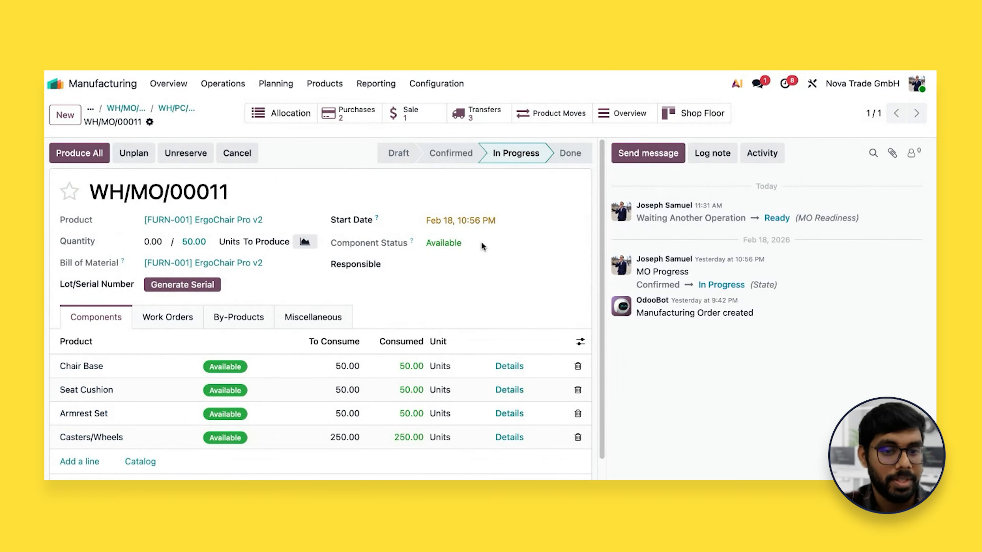
Try to start the Structural Integrity Test work order of WH/MO/00011 and check its details
left_click(181, 318)
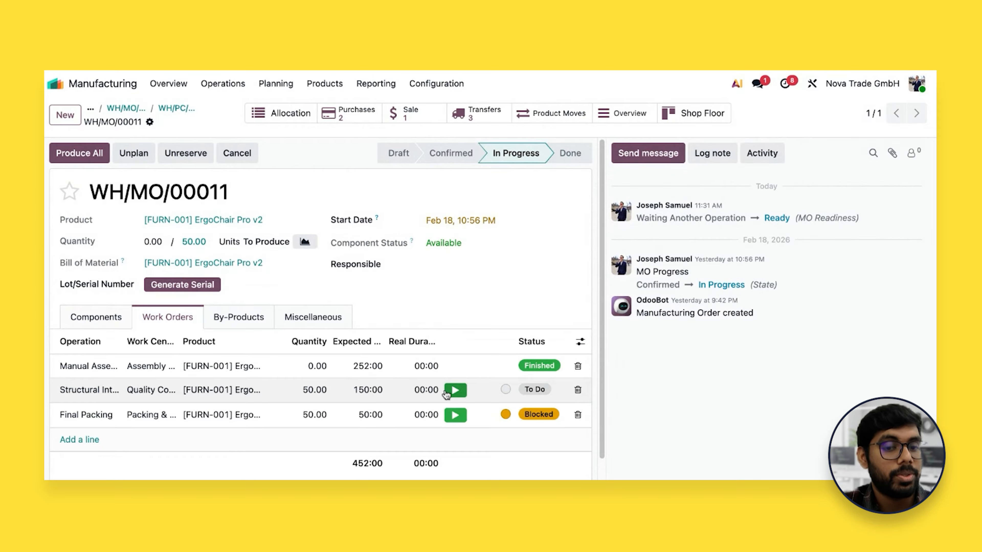
left_click(453, 392)
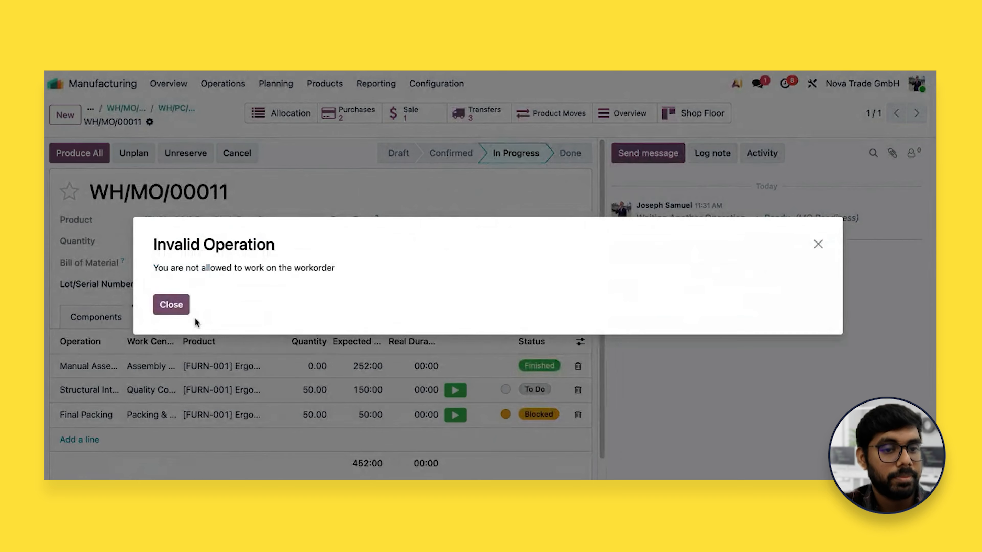
left_click(177, 308)
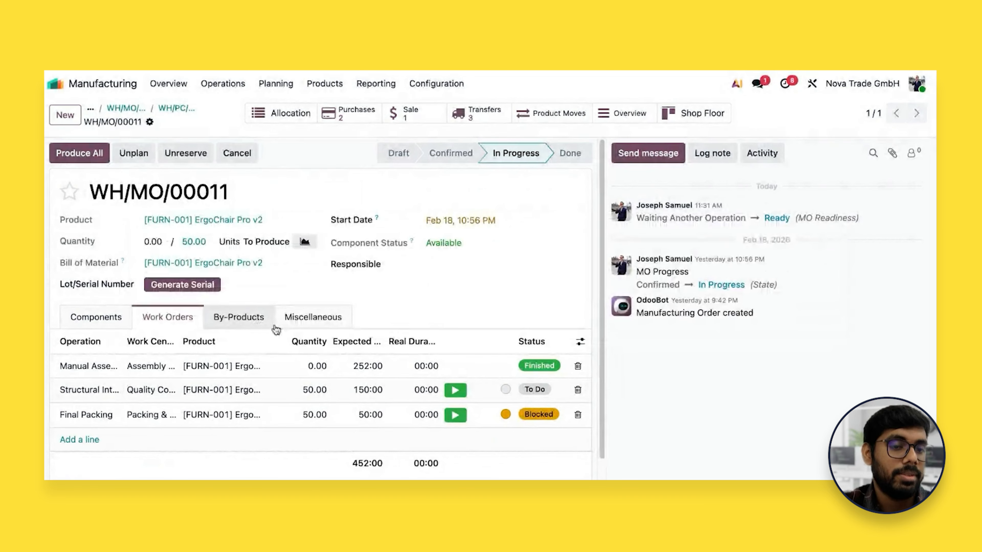
left_click(96, 395)
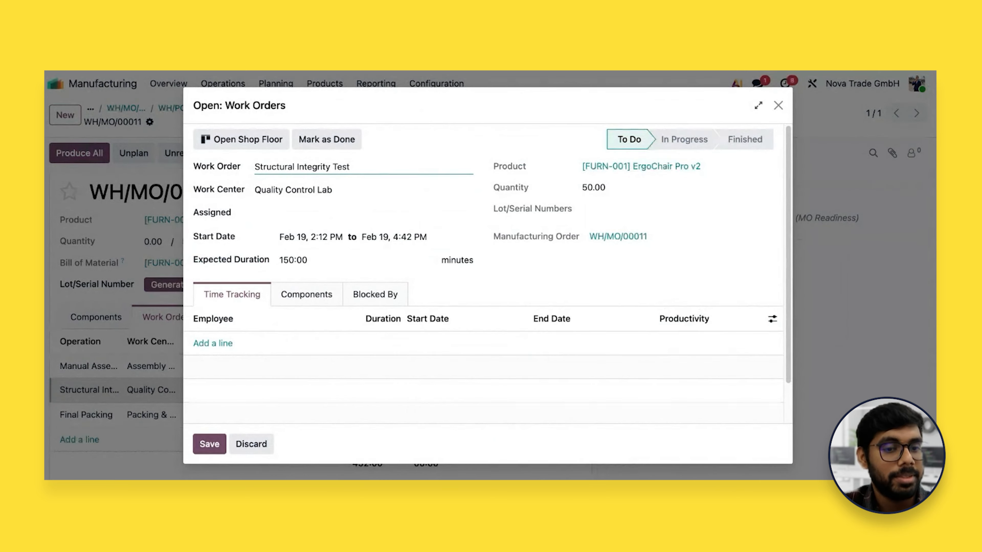
left_click(778, 108)
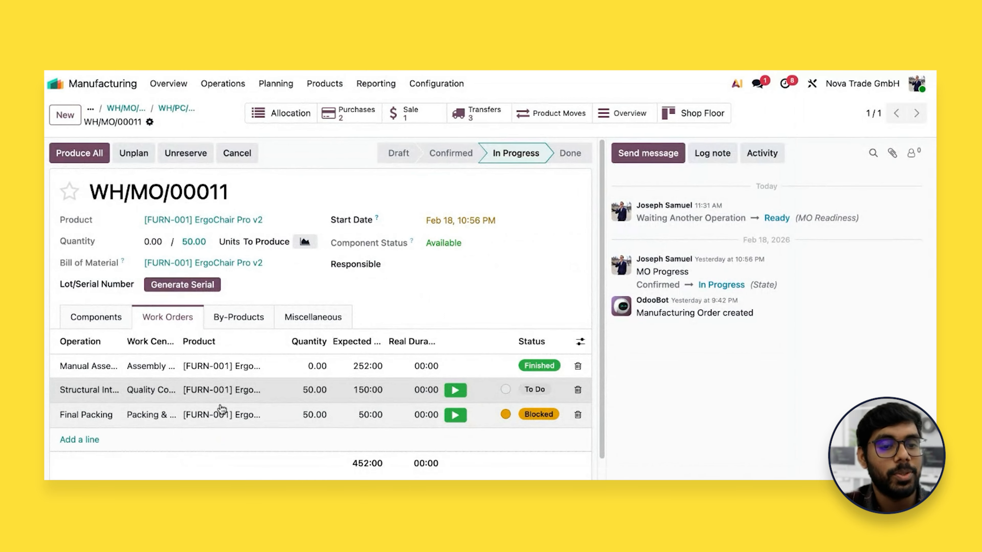
Switch to Shop Floor and start the Structural Integrity Test of WH/MO/00011 in the Quality Control Lab as the lab's operator
left_click(113, 85)
left_click(356, 372)
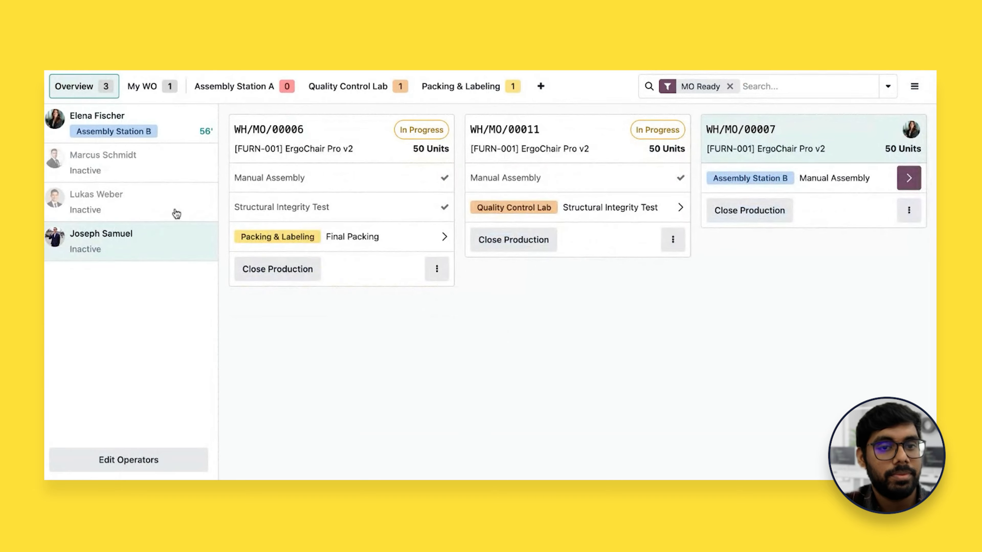
left_click(373, 83)
left_click(155, 201)
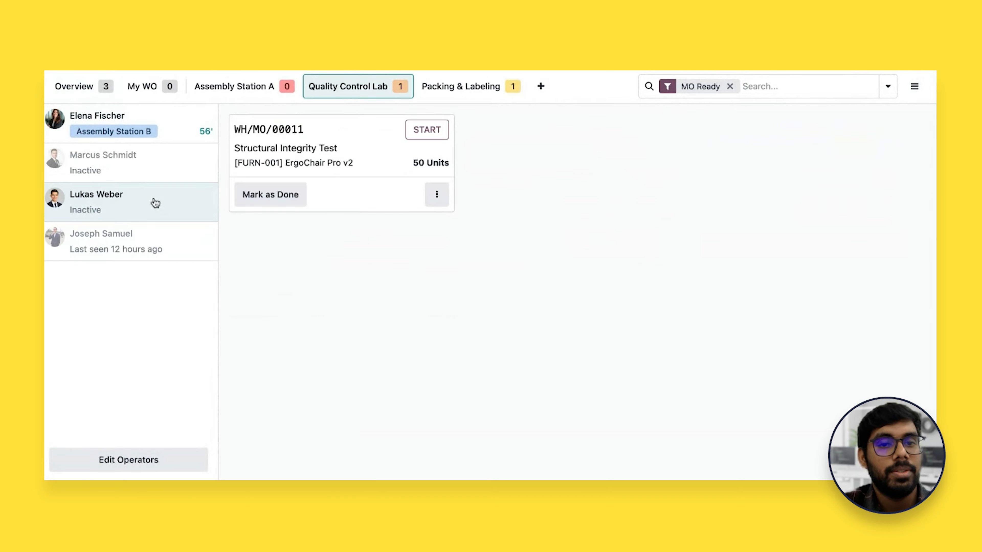
left_click(389, 147)
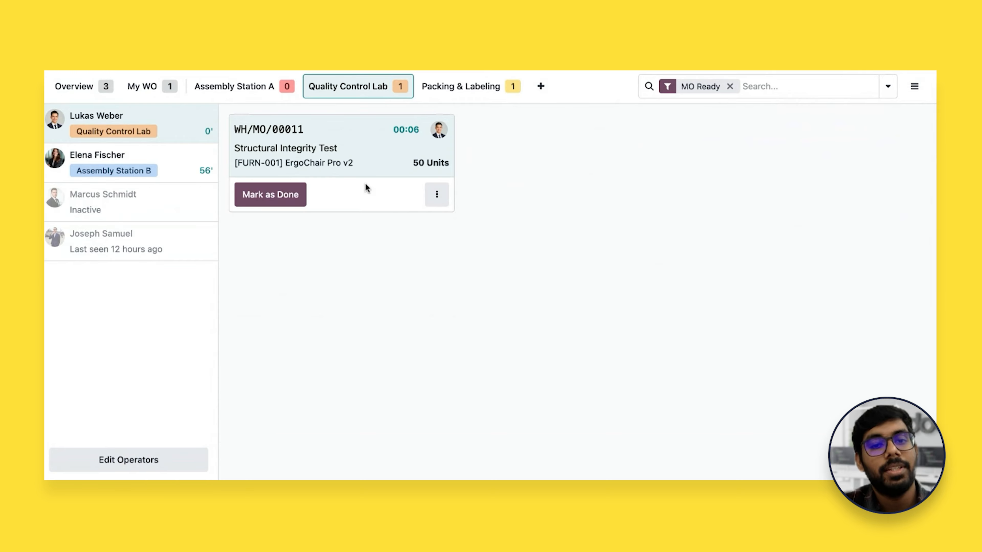
Pause the Structural Integrity Test of WH/MO/00011, mark it as done and return to the overview
left_click(379, 165)
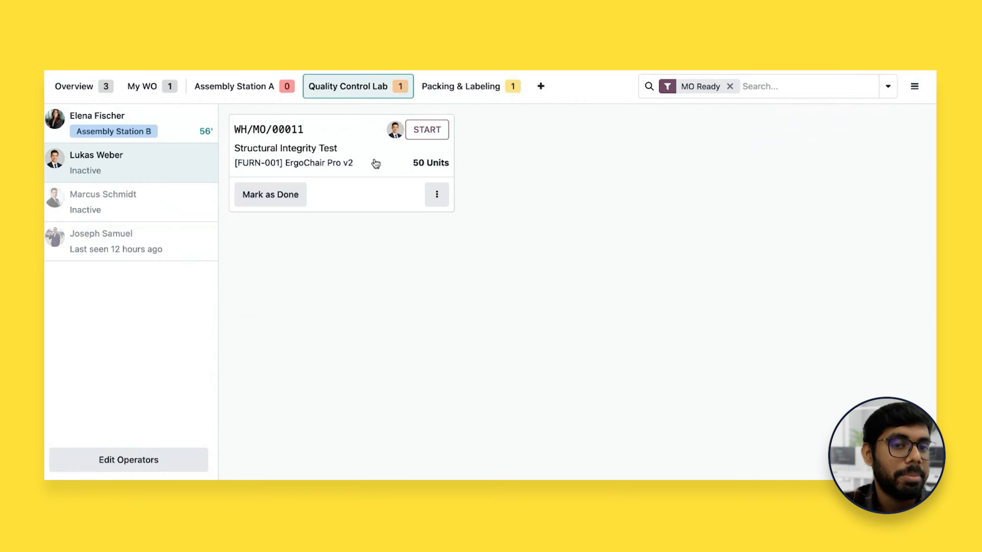
left_click(282, 200)
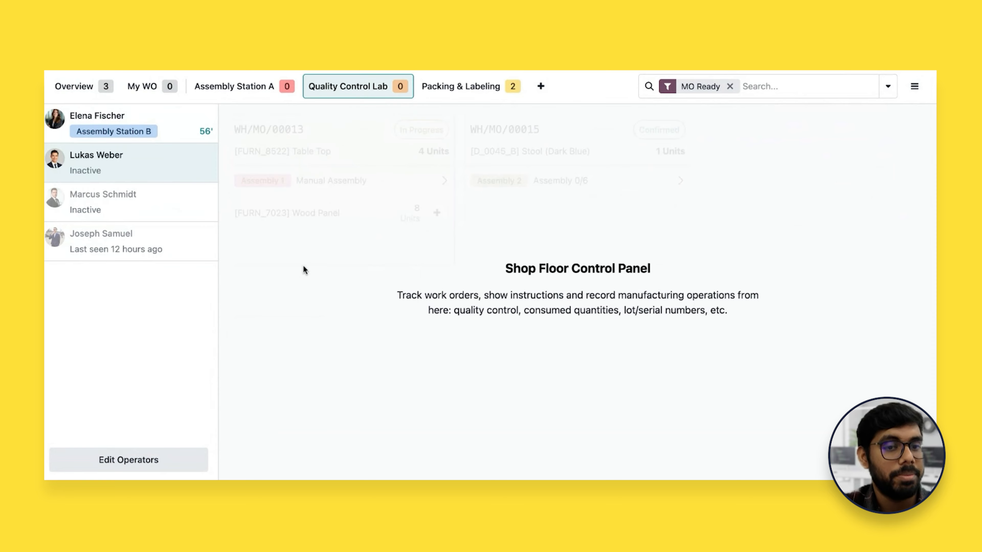
left_click(87, 93)
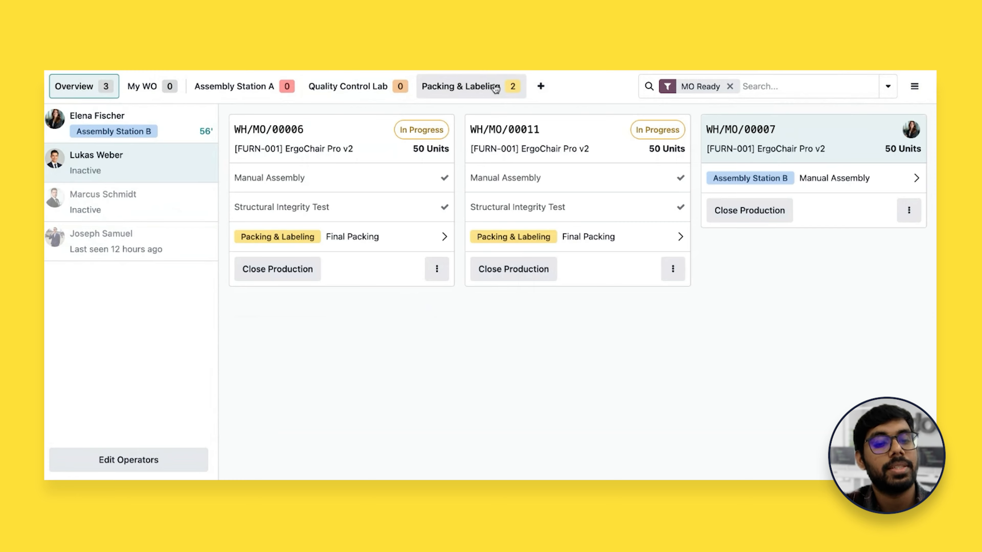
Start Final Packing of WH/MO/00006 in Packing & Labeling, then pause its timer
left_click(475, 96)
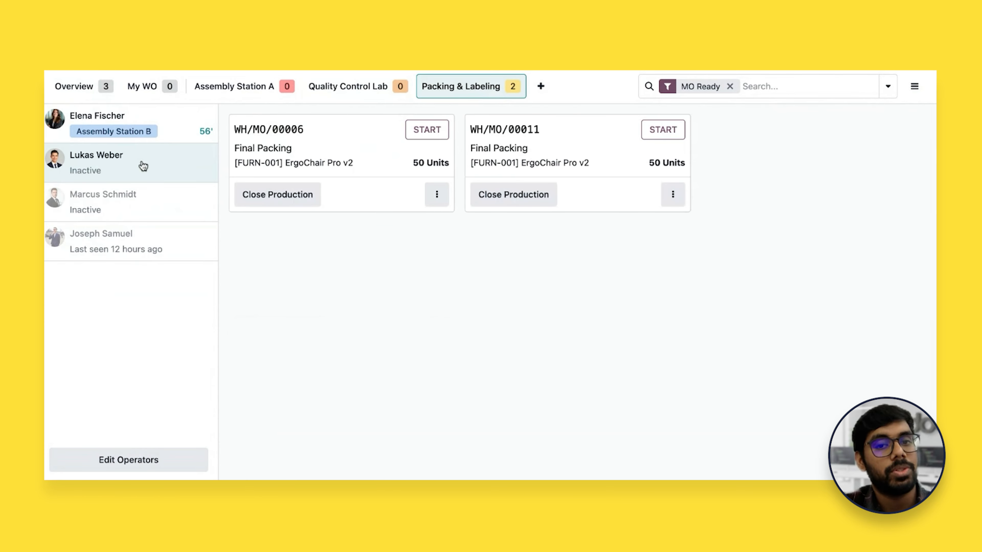
left_click(340, 141)
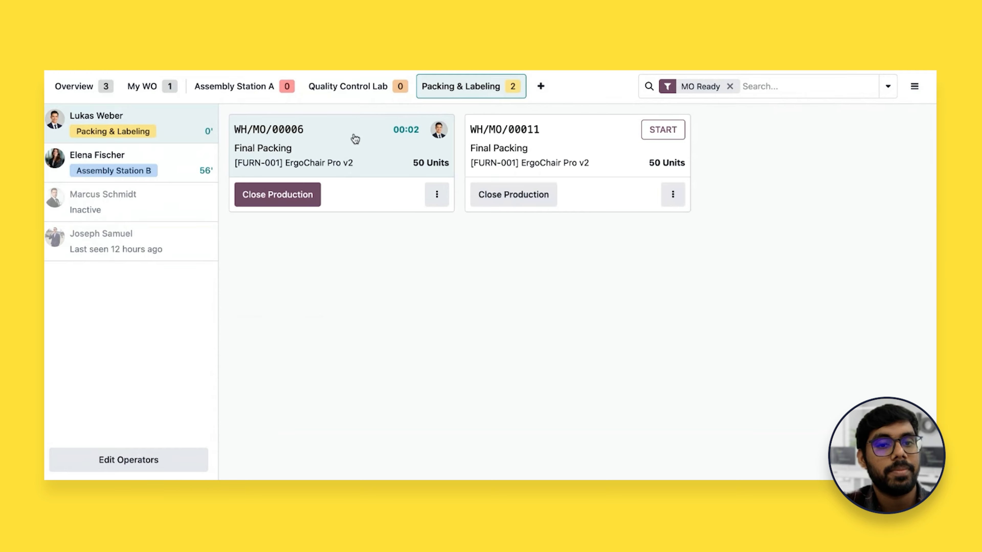
left_click(383, 146)
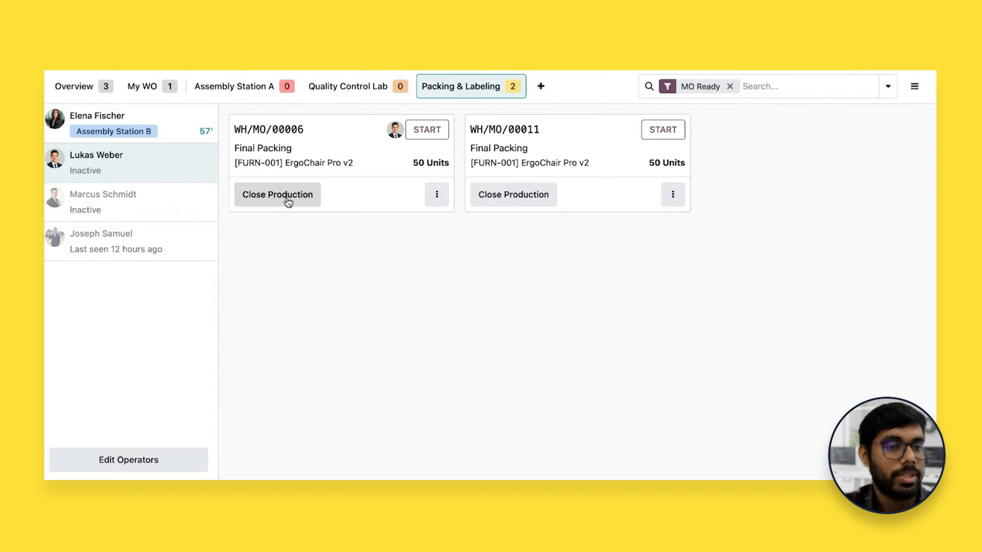
Generate and apply 50 serial numbers starting from ERG_CHAIR_0000151 for WH/MO/00006, and close its production
left_click(267, 197)
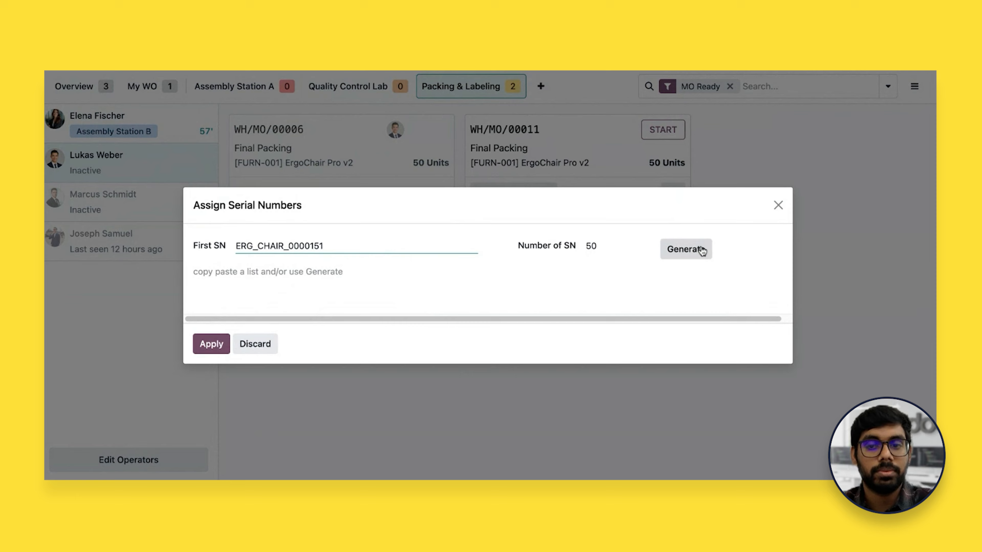
left_click(686, 249)
scroll(345, 313, "down", 5)
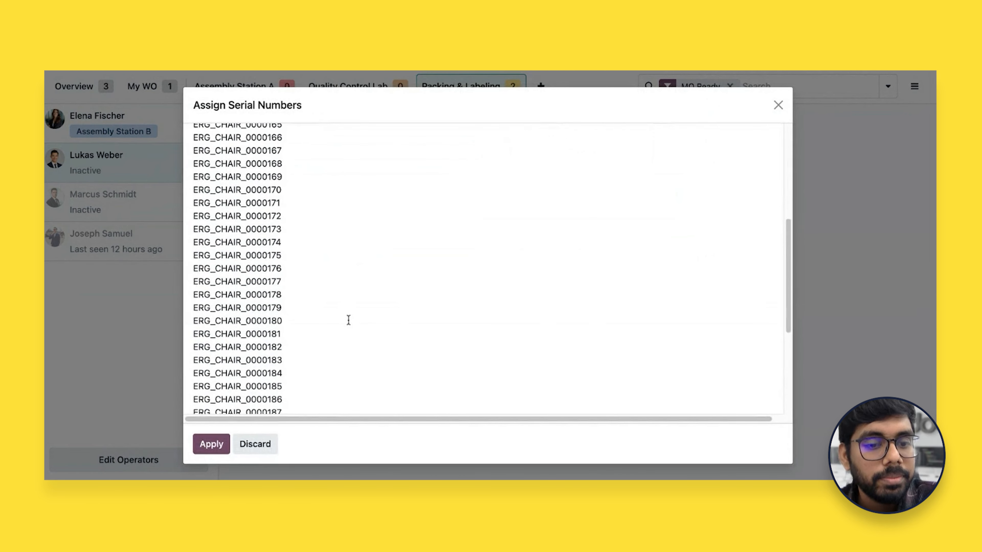
scroll(348, 319, "up", 4)
scroll(348, 319, "up", 3)
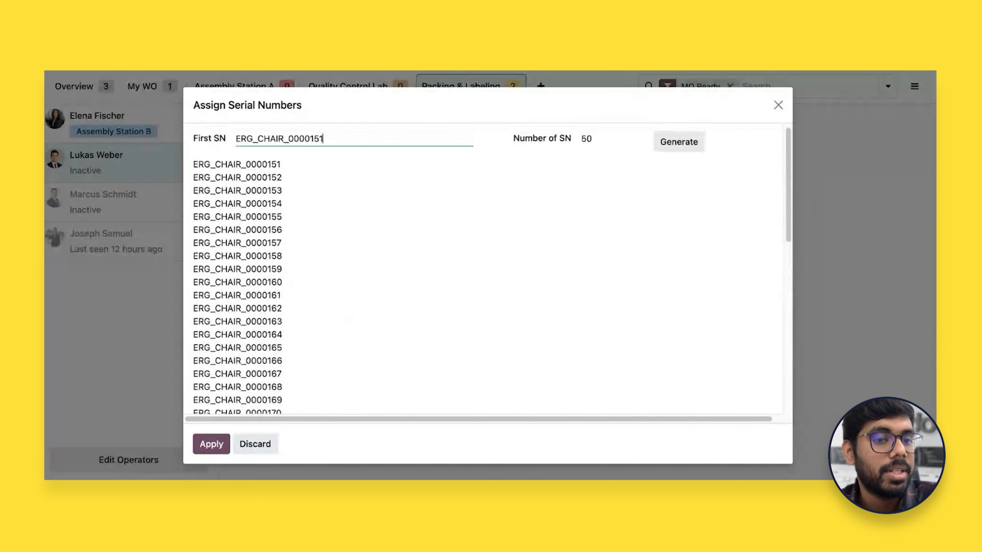
left_click(211, 444)
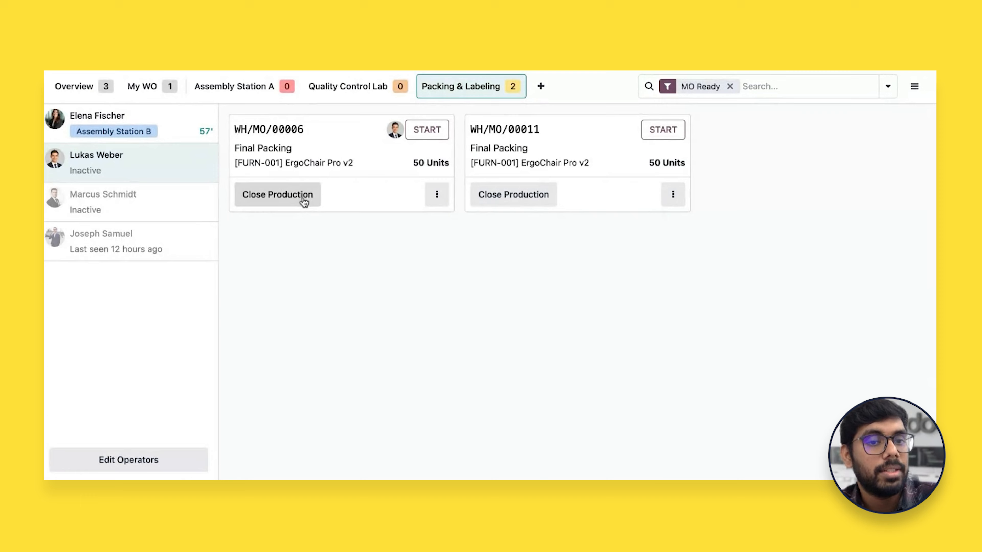
left_click(302, 196)
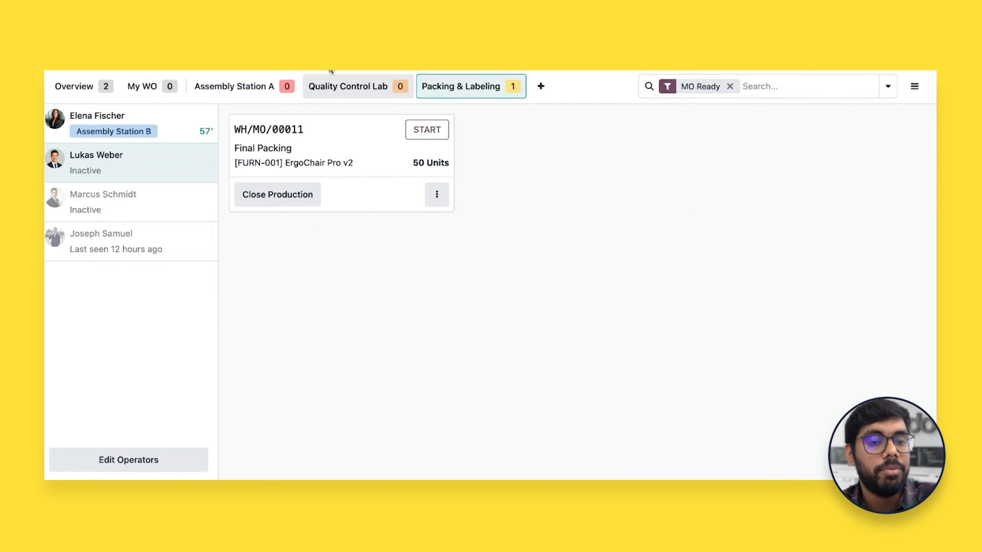
Leave Shop Floor for Manufacturing, list all manufacturing orders without the To Do filter and open WH/MO/00006
left_click(919, 86)
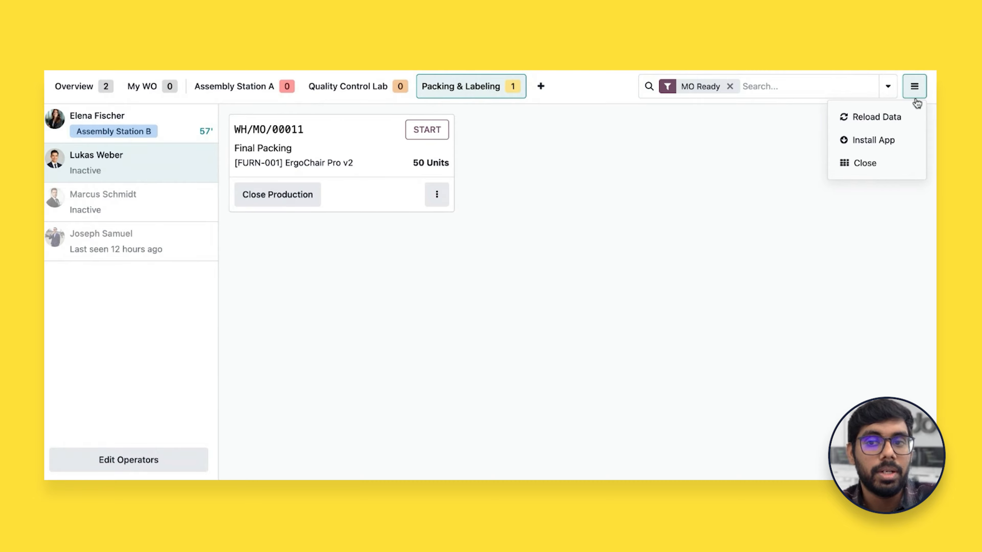
left_click(876, 164)
left_click(271, 361)
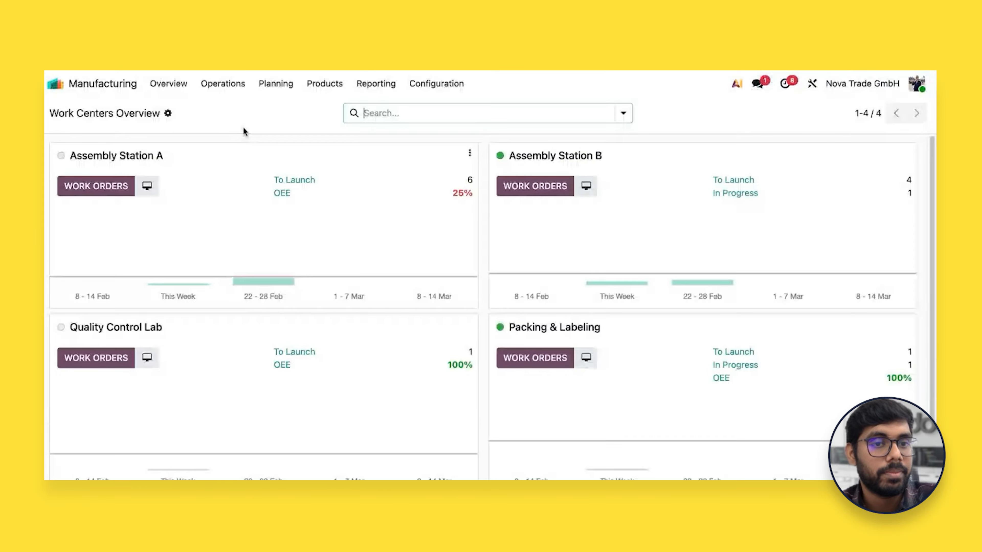
left_click(221, 87)
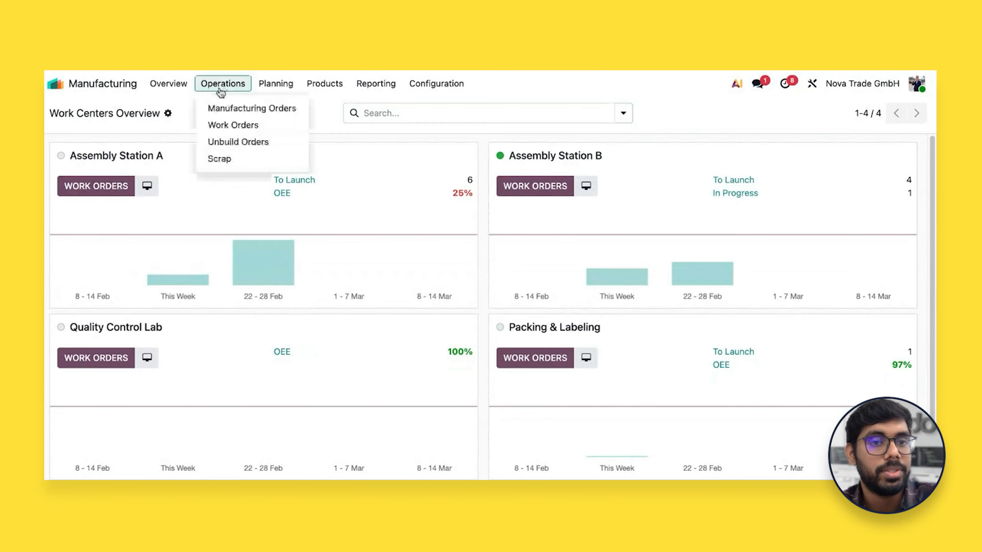
left_click(237, 109)
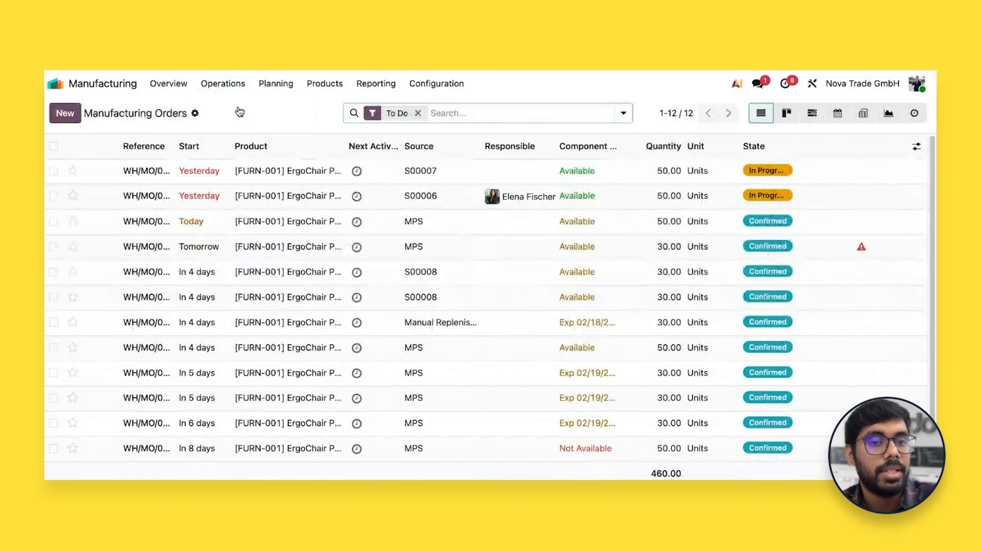
left_click(417, 113)
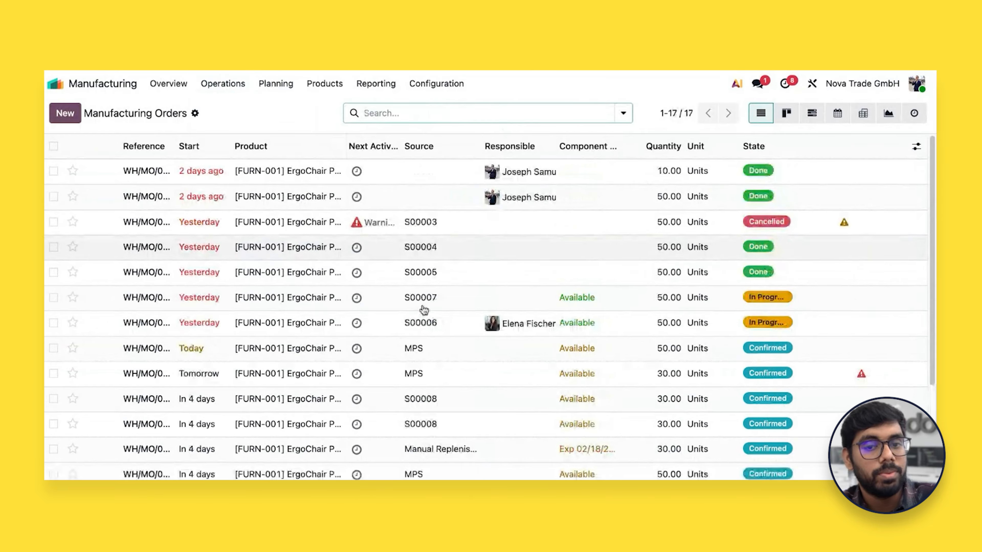
scroll(439, 288, "down", 1)
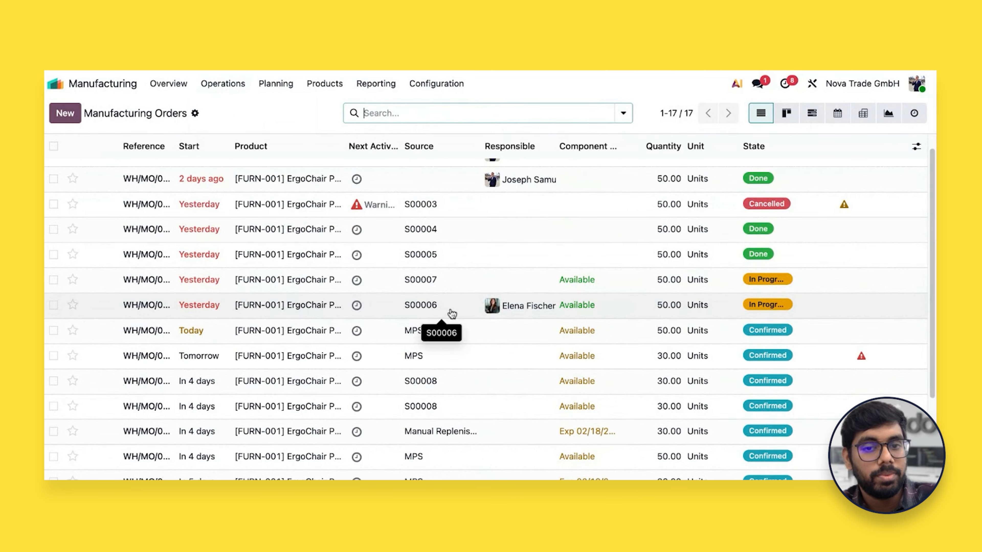
left_click(435, 255)
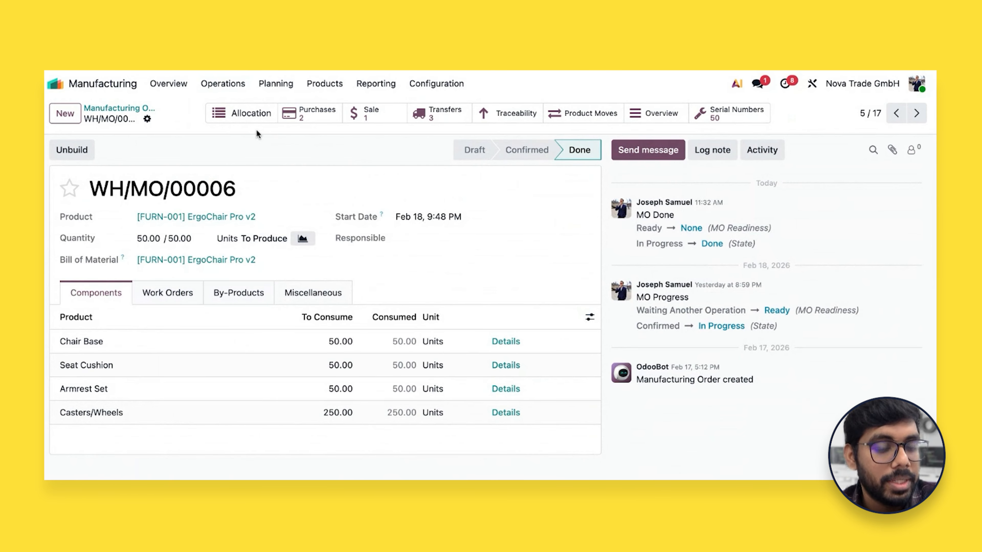
Review the allocation report of WH/MO/00006 and return to the manufacturing order
left_click(243, 117)
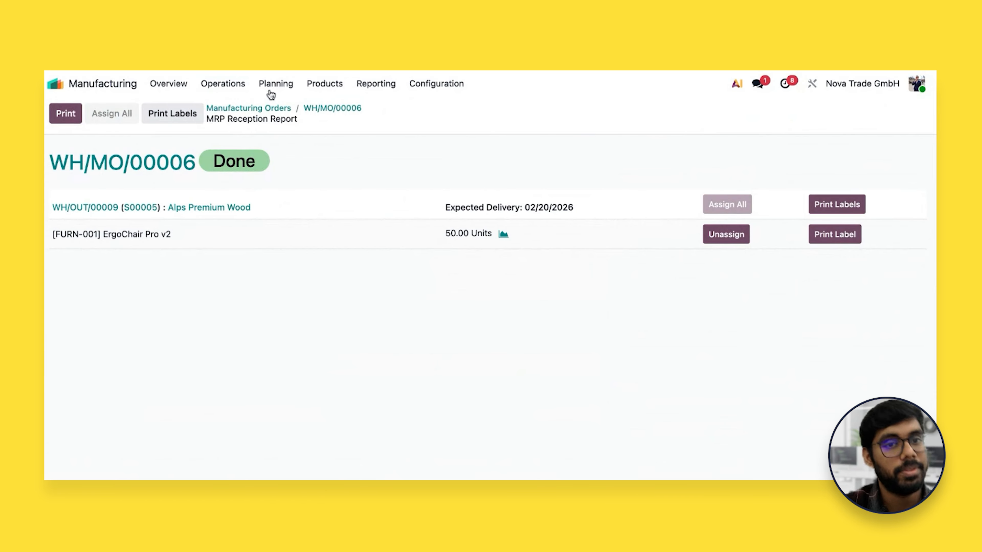
left_click(278, 113)
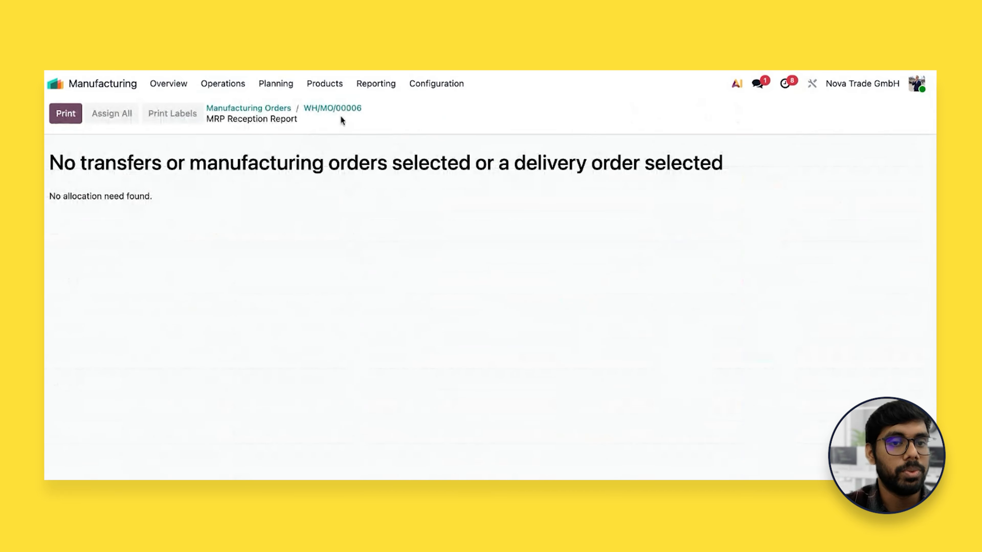
left_click(342, 109)
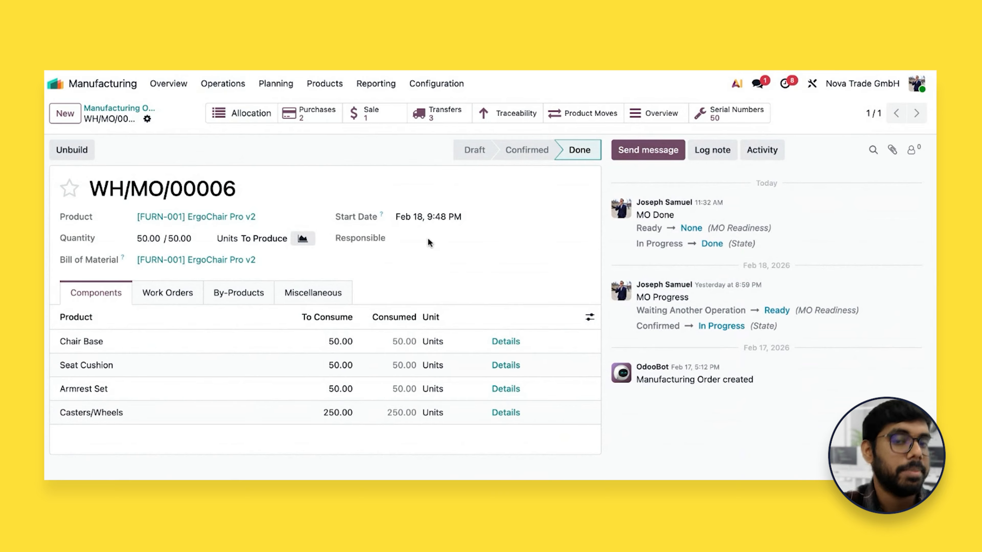
Examine the serial numbers, transfers and product moves linked to WH/MO/00006, returning to the order after each
left_click(702, 116)
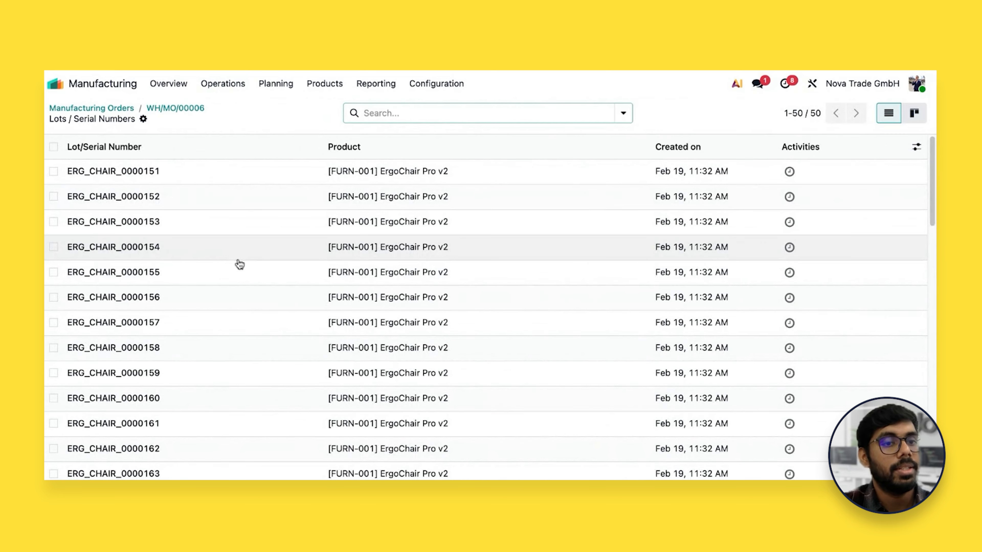
key("super+bracketleft")
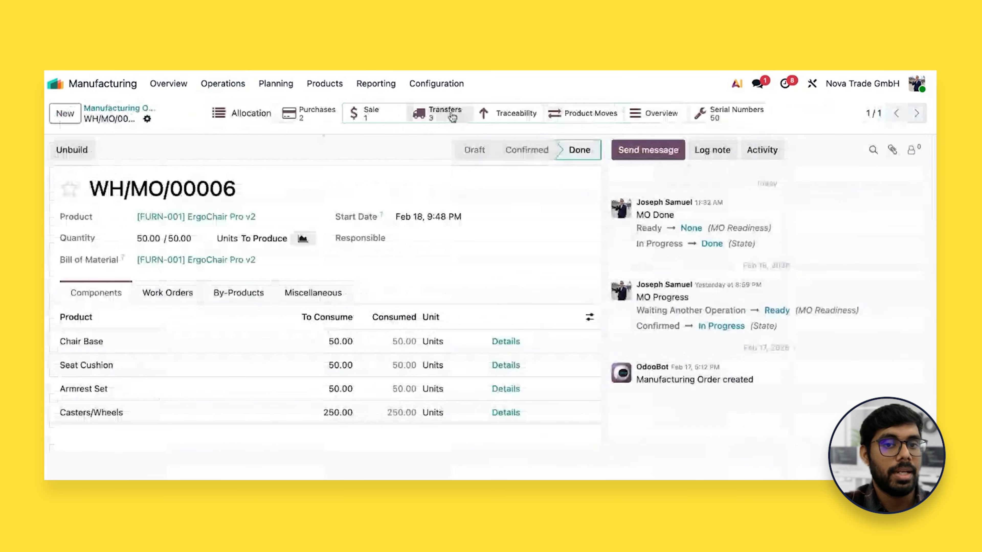
left_click(451, 115)
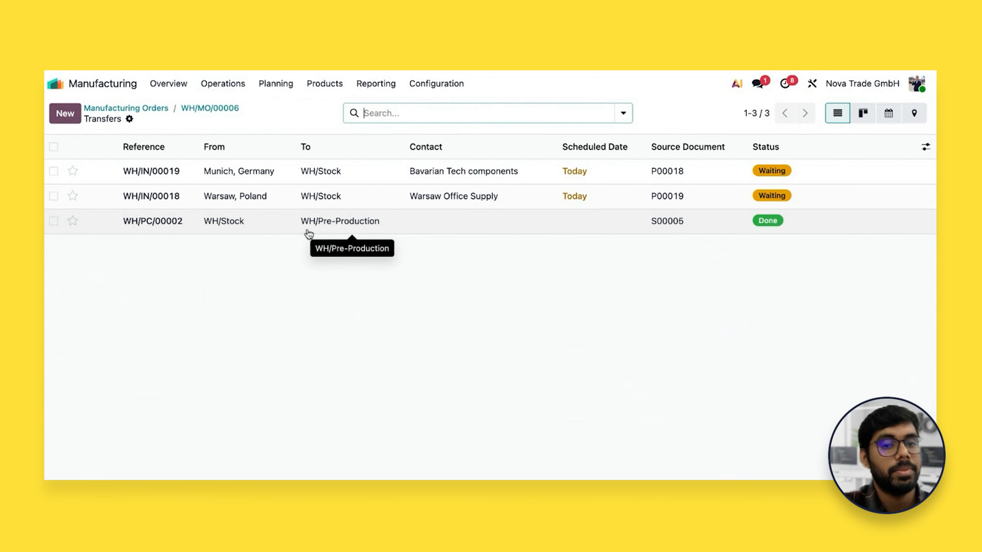
key("alt+Left")
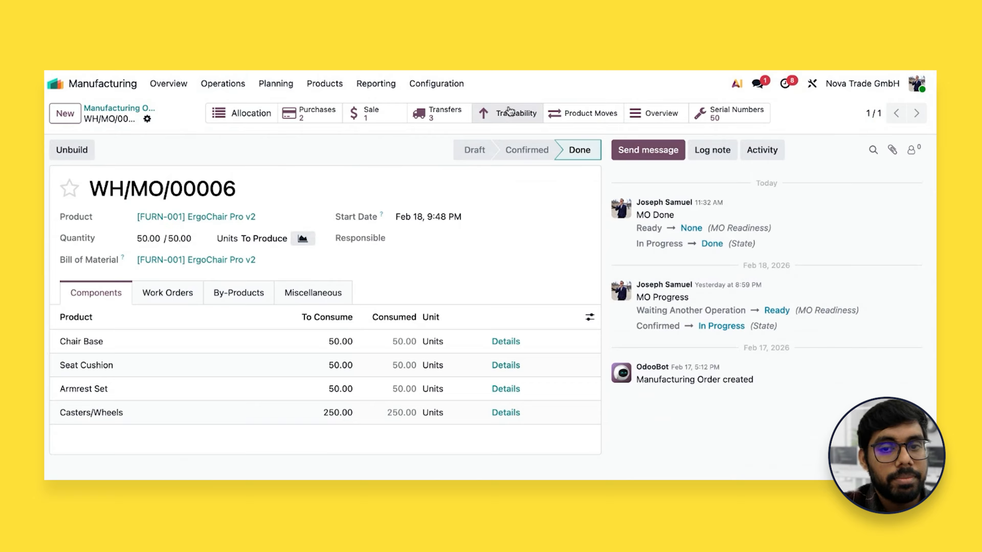
left_click(580, 113)
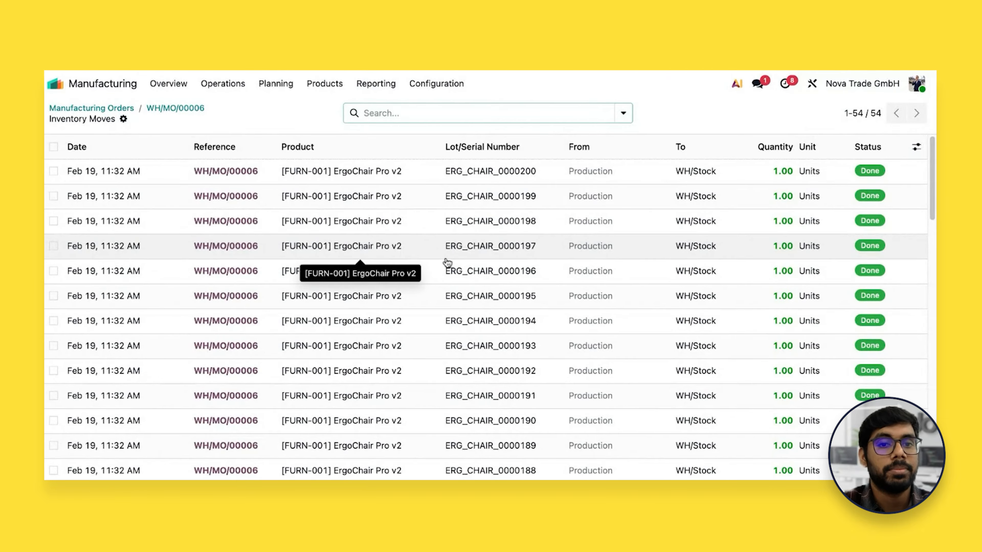
key("alt+Left")
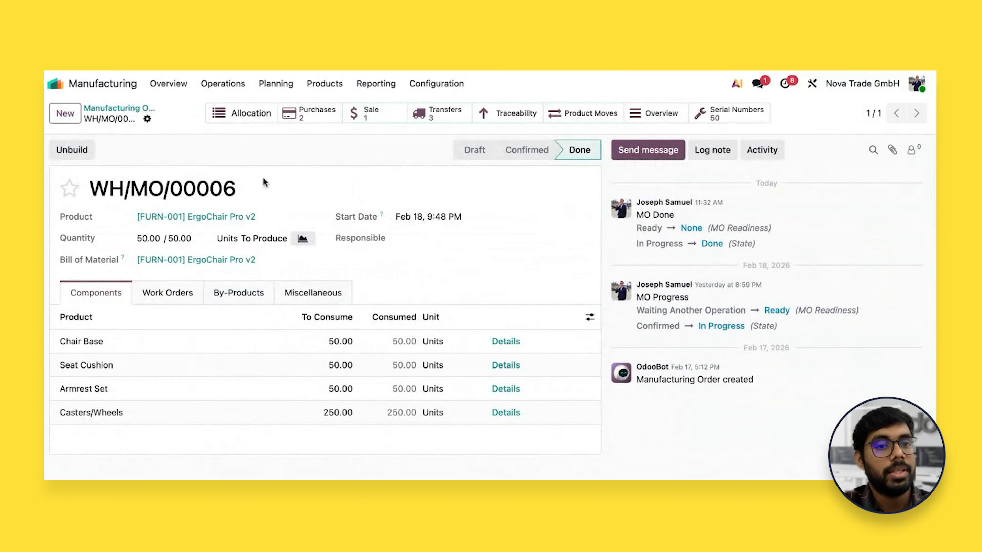
Open the sales order linked to WH/MO/00006 and validate its delivery of 50 ErgoChair Pro v2 units
left_click(377, 118)
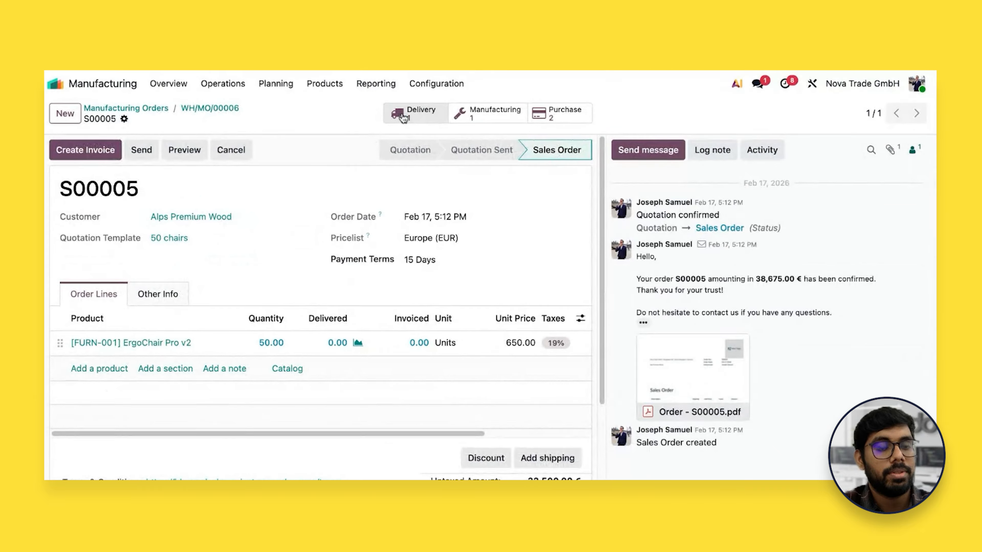
left_click(402, 116)
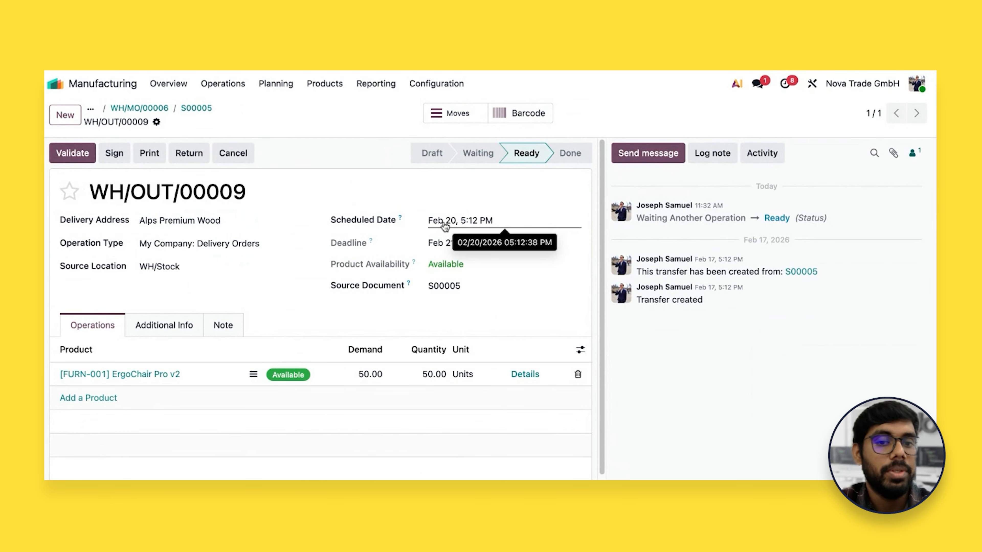
left_click(72, 154)
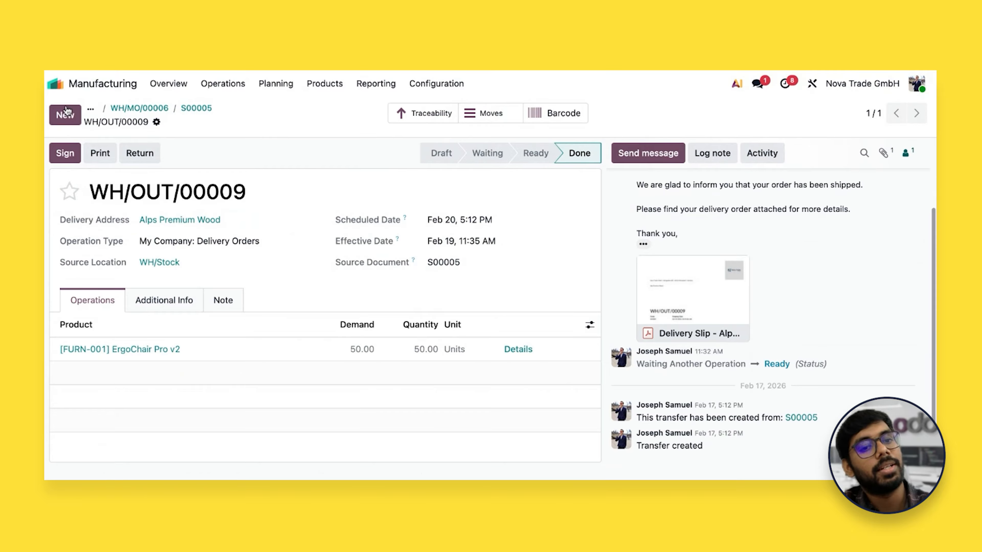
Return to the Manufacturing work centers overview and review the load and OEE of each work center
left_click(56, 84)
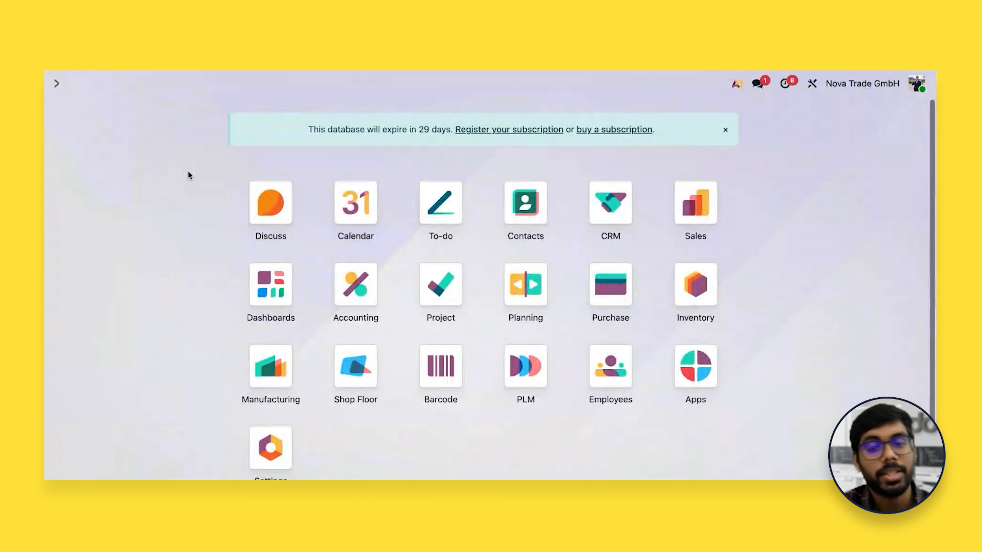
left_click(267, 372)
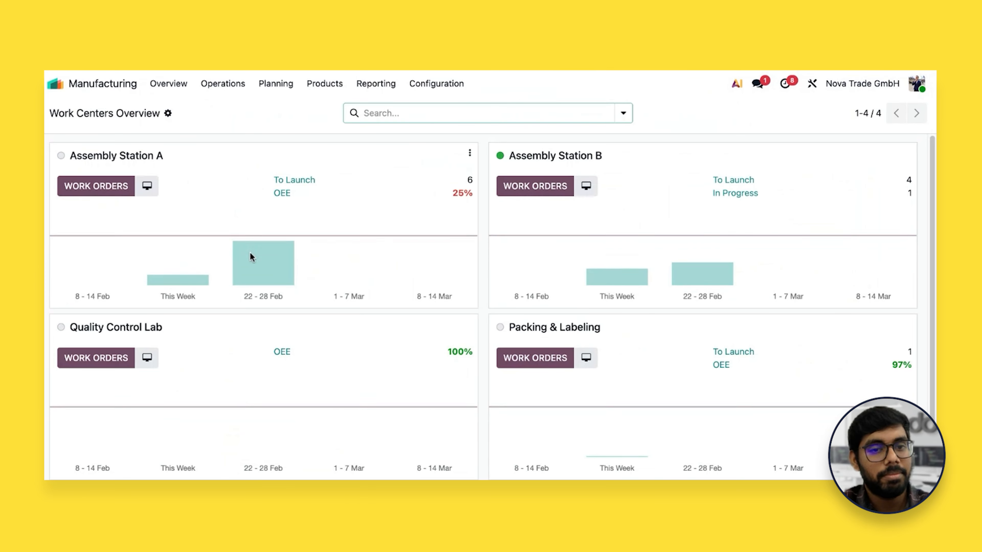
scroll(382, 277, "down", 1)
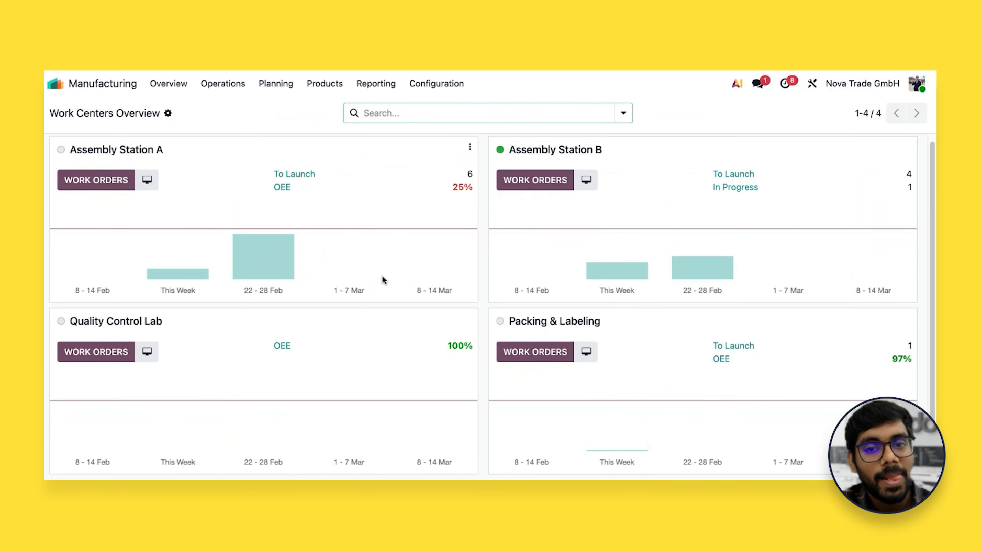
scroll(382, 275, "up", 1)
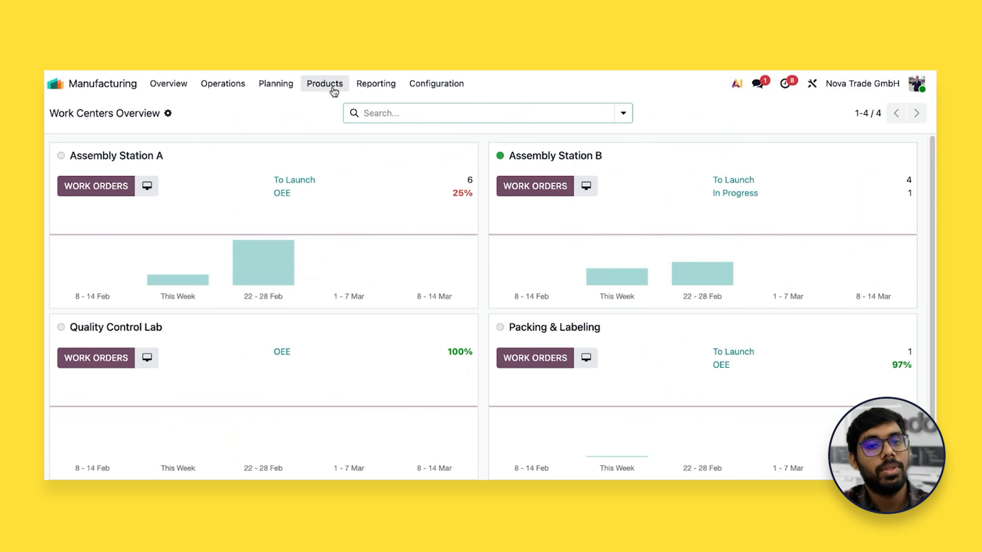
Open the Overall Equipment Effectiveness report and examine the time by loss reason for Assembly Stations A and B
left_click(364, 87)
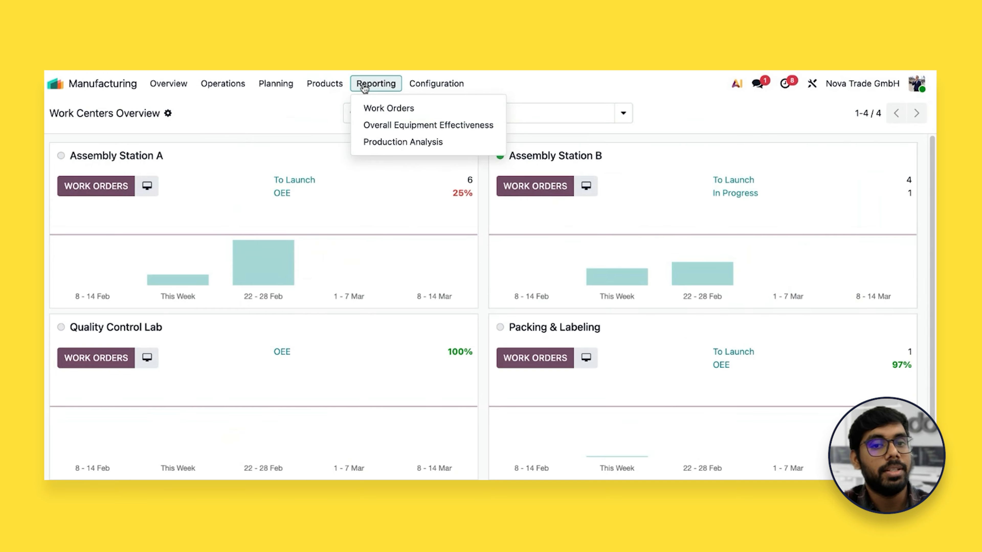
left_click(400, 125)
mouse_move(201, 402)
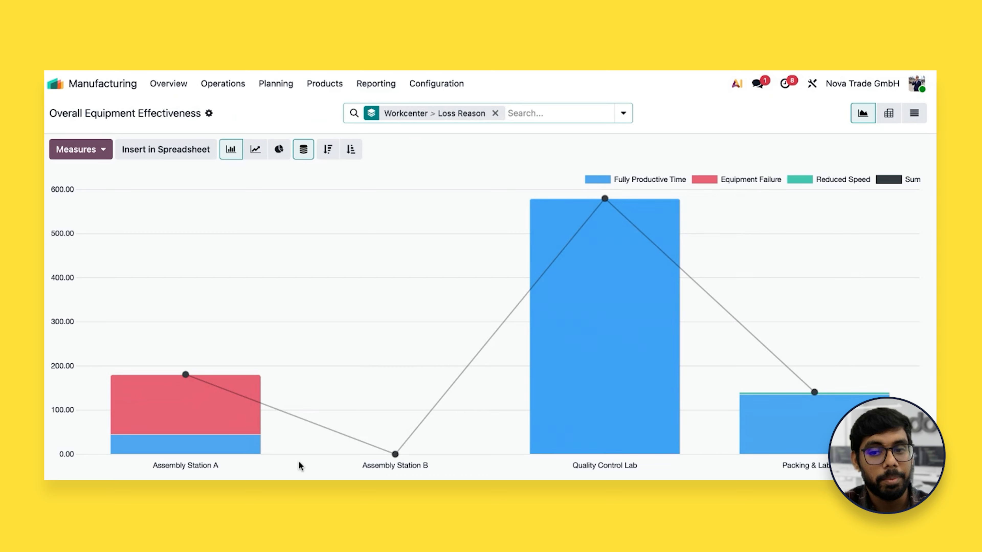
mouse_move(392, 457)
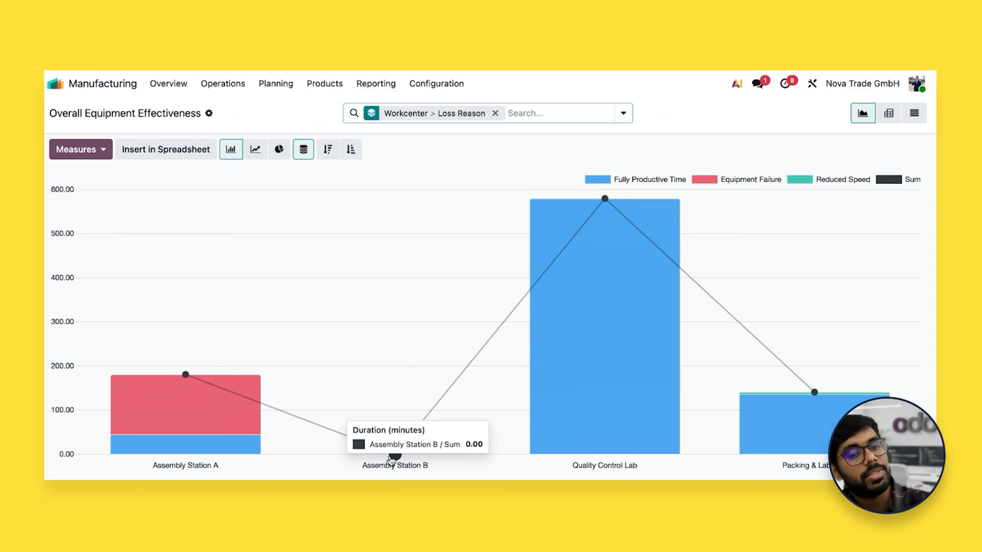
mouse_move(198, 420)
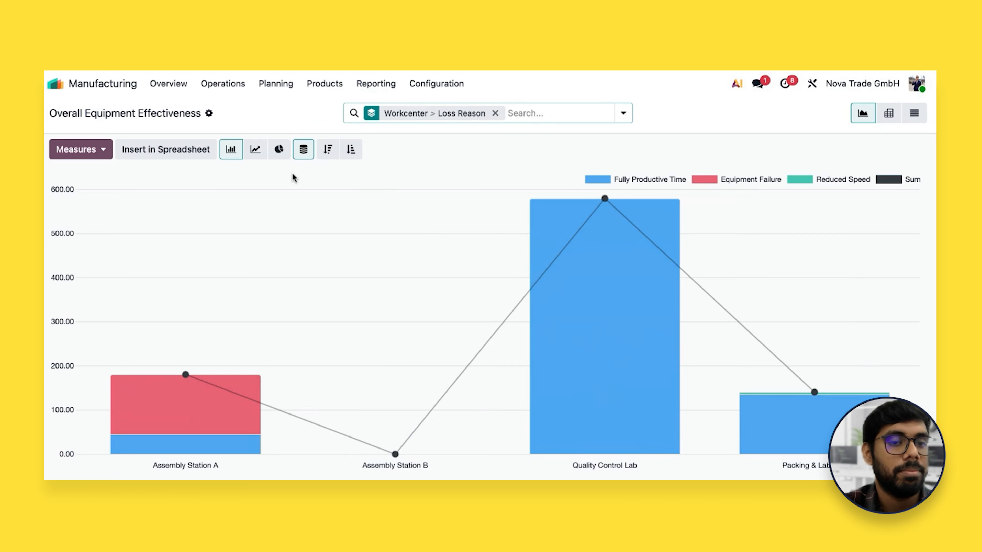
Open the Work Orders Analysis report and examine the expected duration per work center
left_click(377, 85)
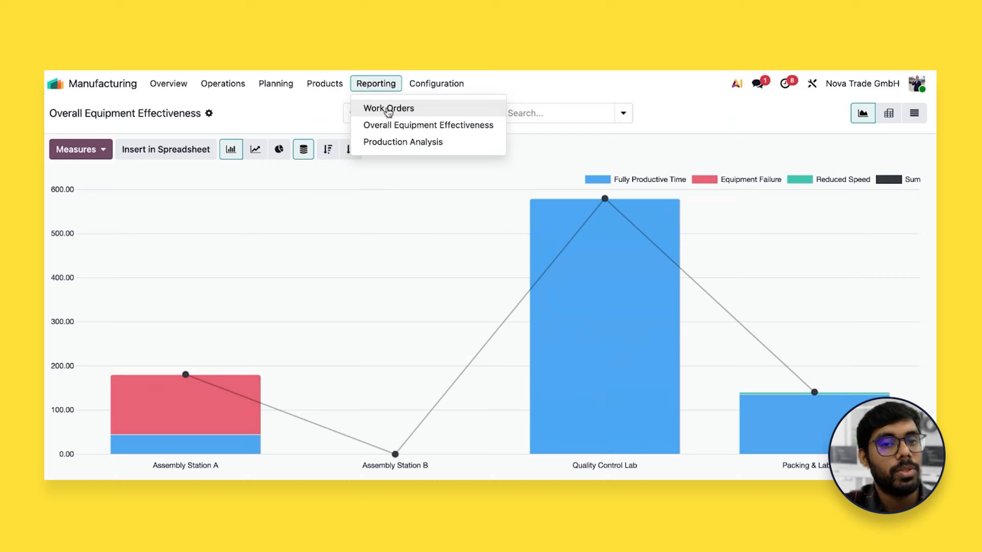
left_click(388, 110)
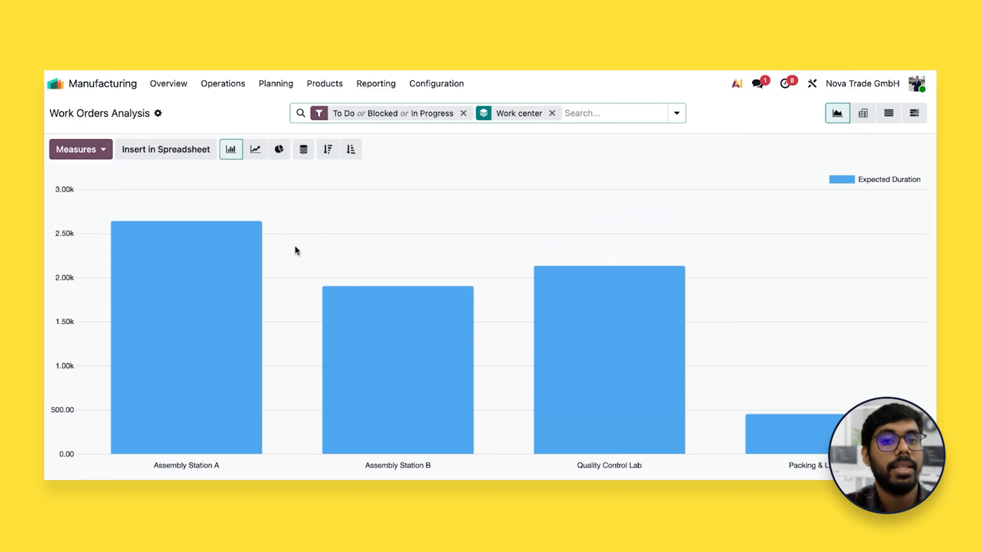
mouse_move(141, 328)
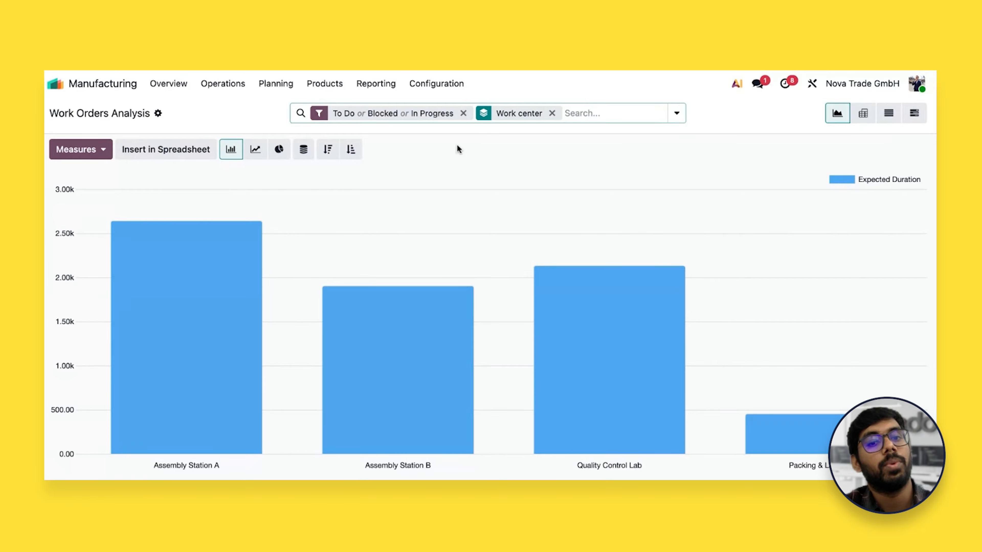
Compare the work centers in the Work Orders Analysis chart by Cost per hour, Duration Deviation (%) and Count
left_click(104, 156)
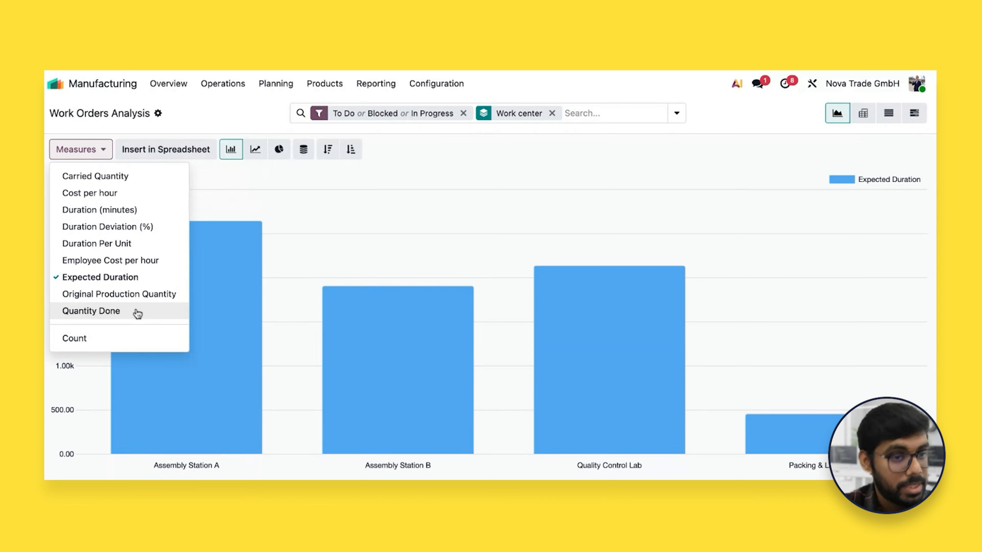
left_click(129, 197)
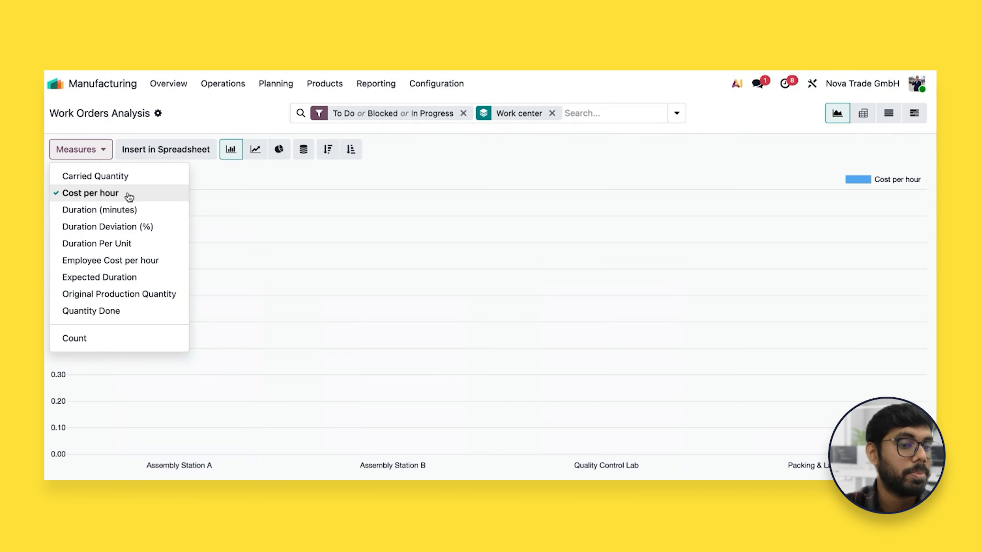
left_click(129, 230)
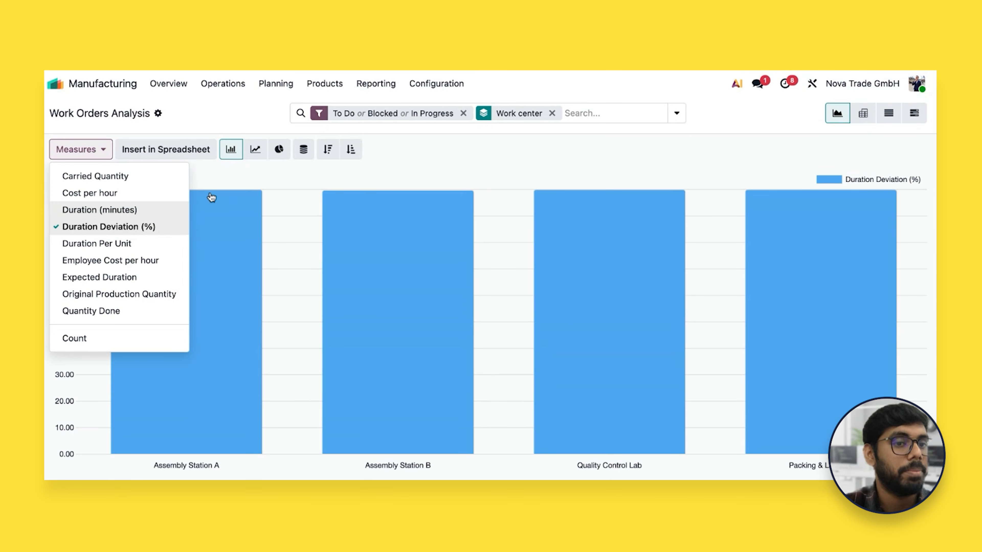
mouse_move(240, 185)
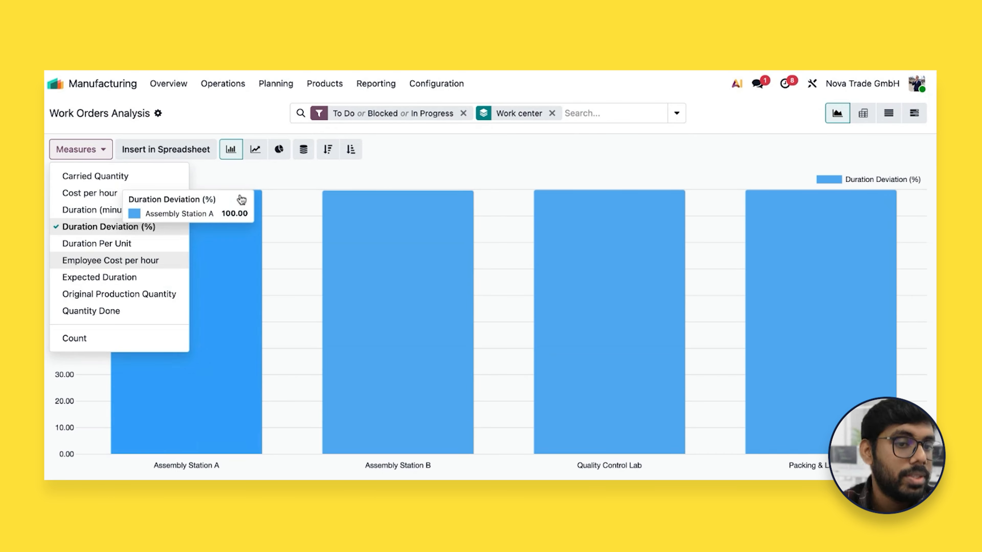
left_click(95, 342)
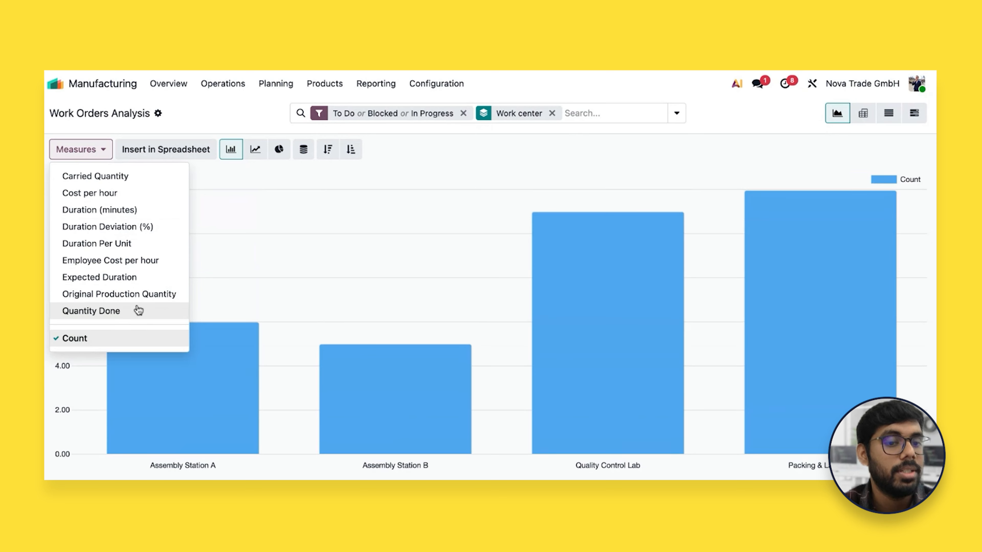
left_click(269, 201)
mouse_move(209, 371)
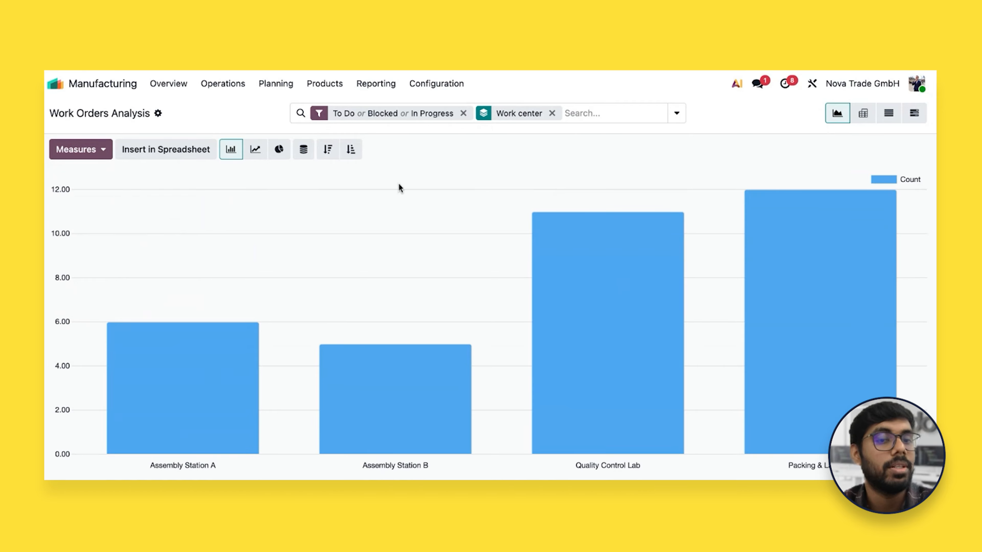
Open the Production Analysis report and look through its available cost, duration, quantity and yield measures
left_click(373, 83)
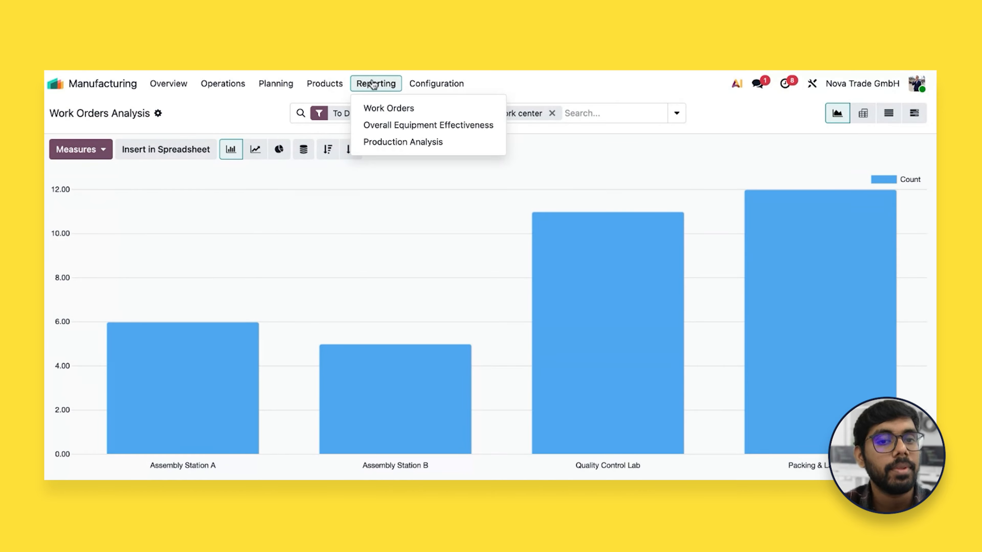
left_click(385, 141)
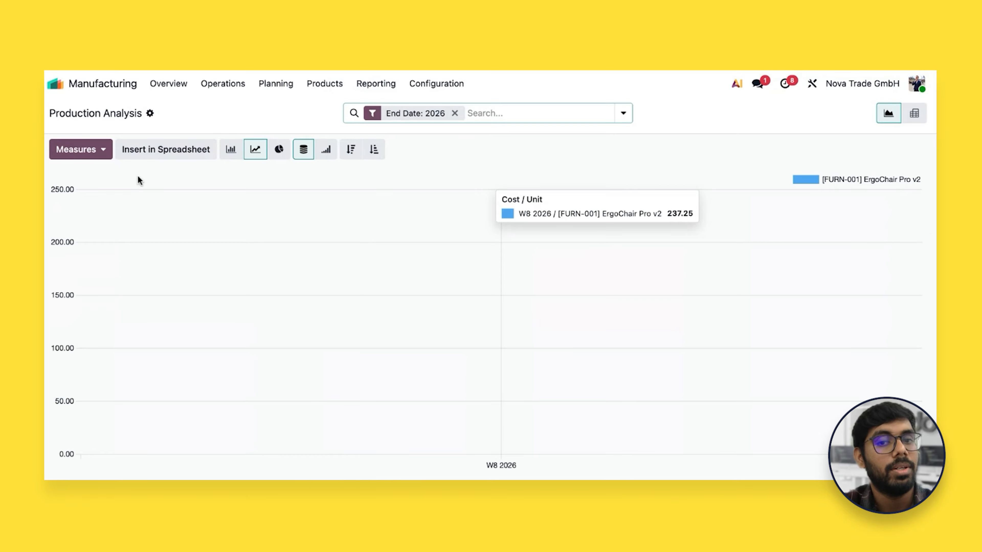
left_click(102, 148)
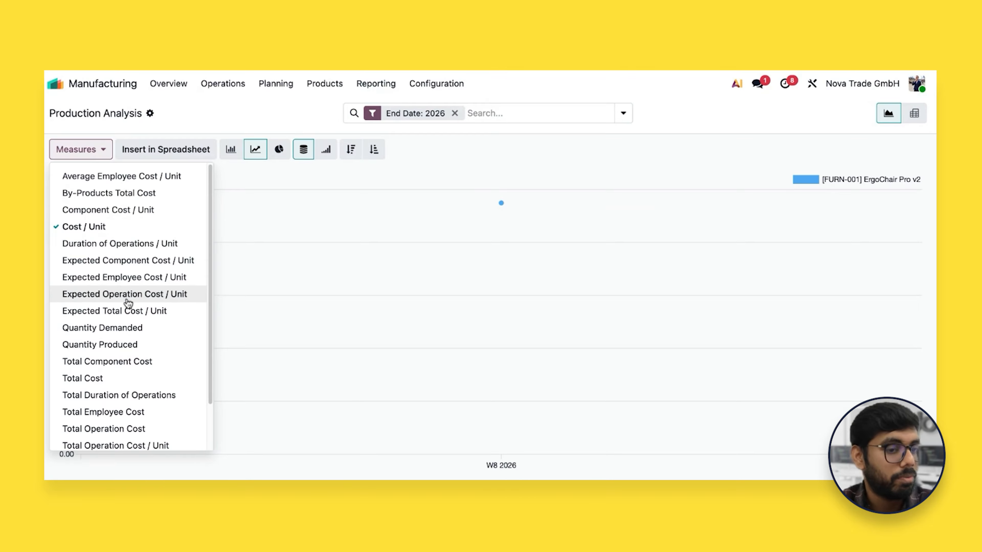
scroll(132, 309, "down", 1)
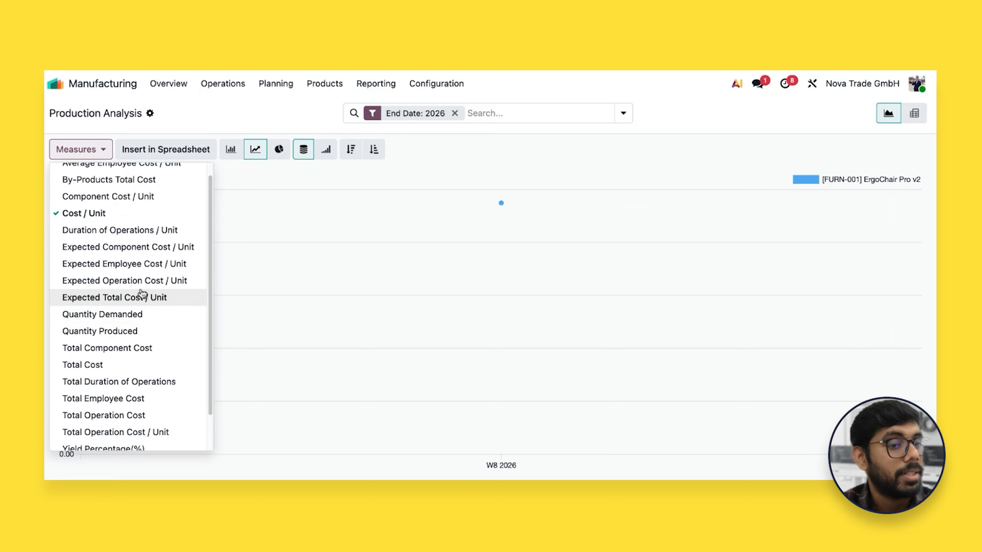
scroll(158, 296, "down", 3)
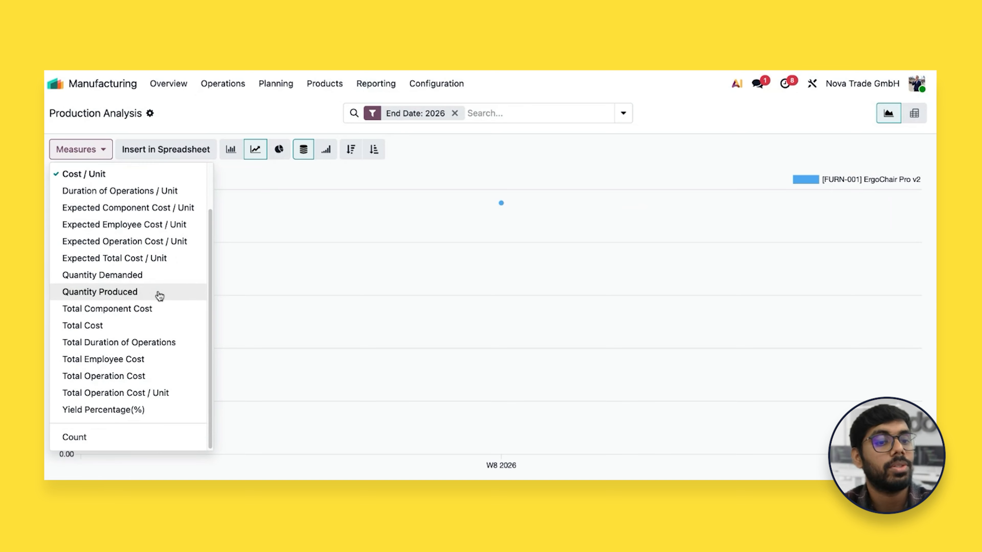
scroll(164, 307, "up", 3)
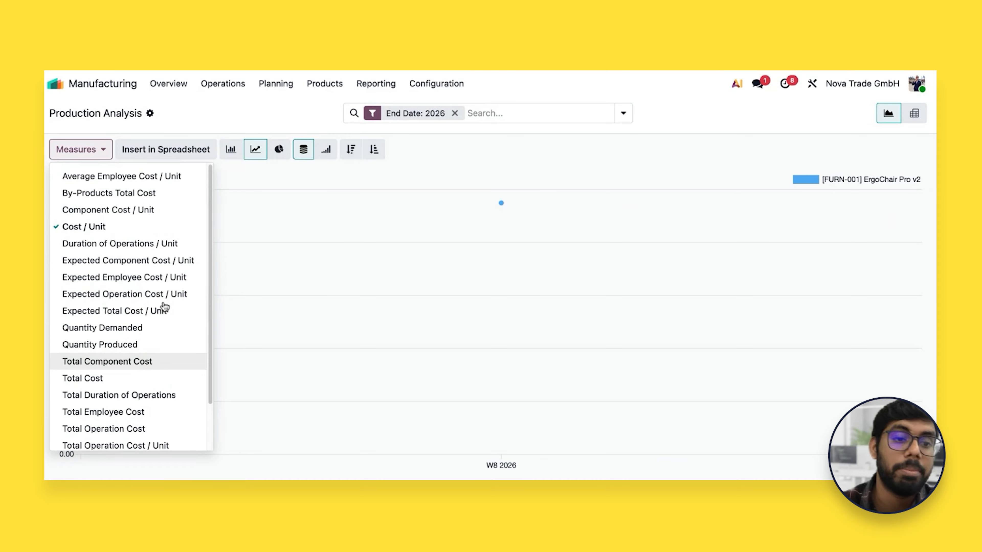
left_click(314, 98)
Open the ErgoChair Pro v2 bill of materials and examine its operations performance chart by manufacturing order
left_click(311, 84)
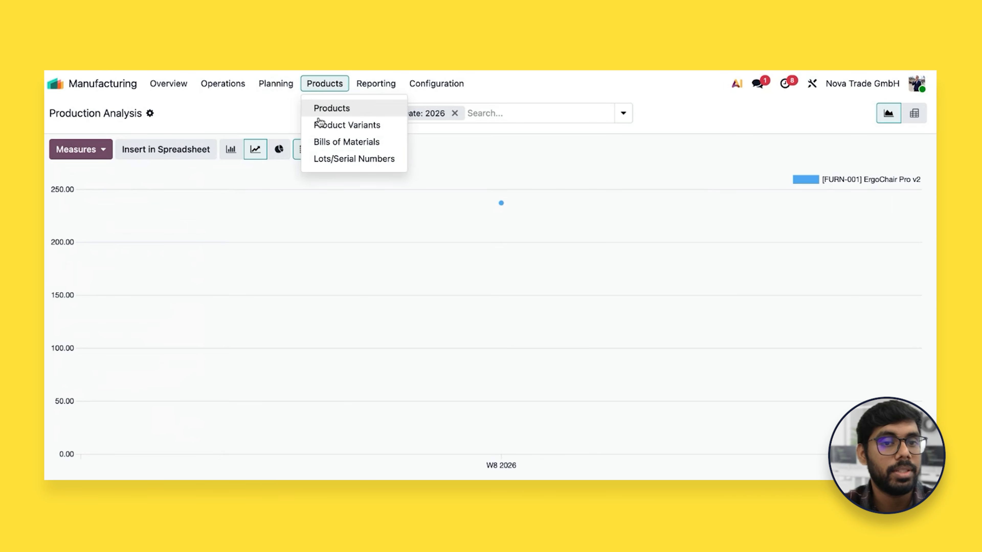
left_click(335, 145)
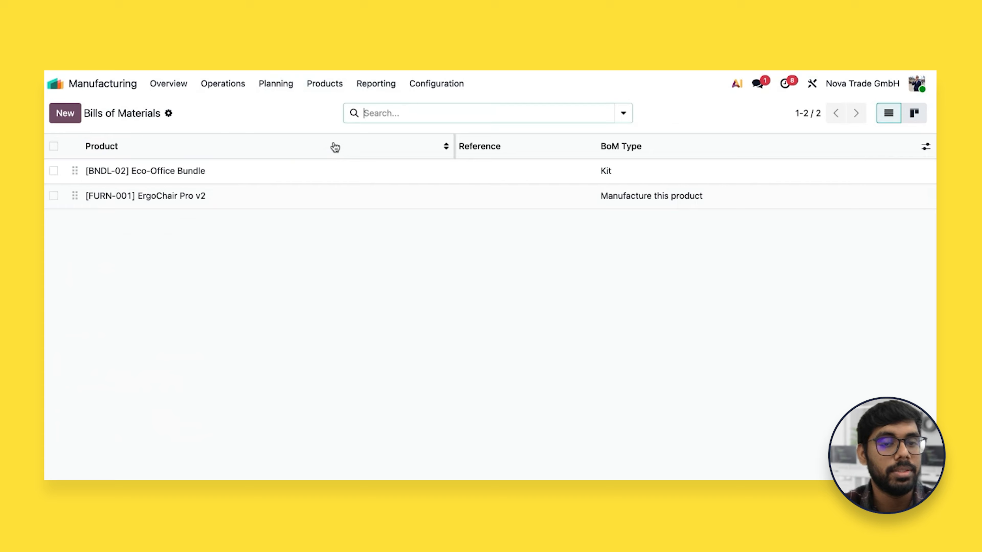
left_click(317, 196)
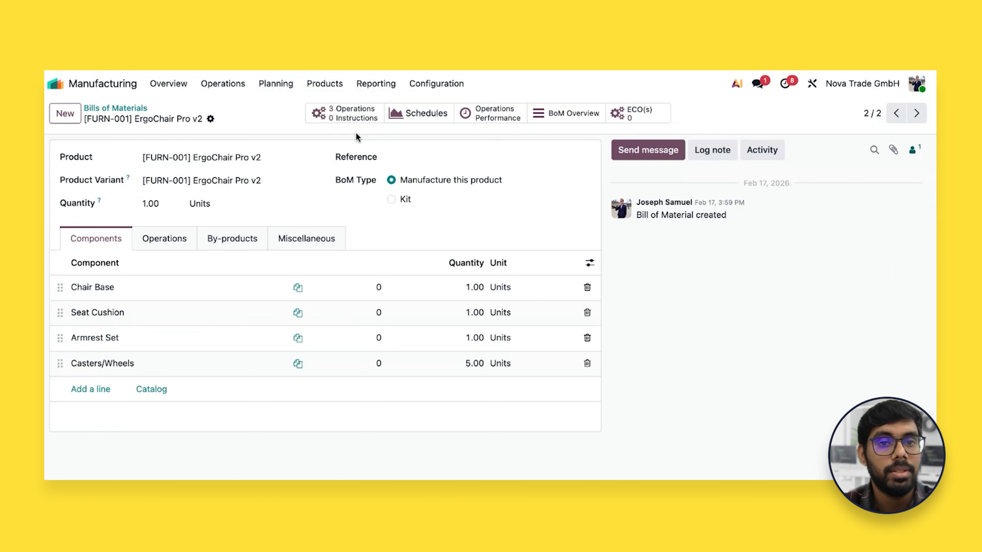
left_click(469, 115)
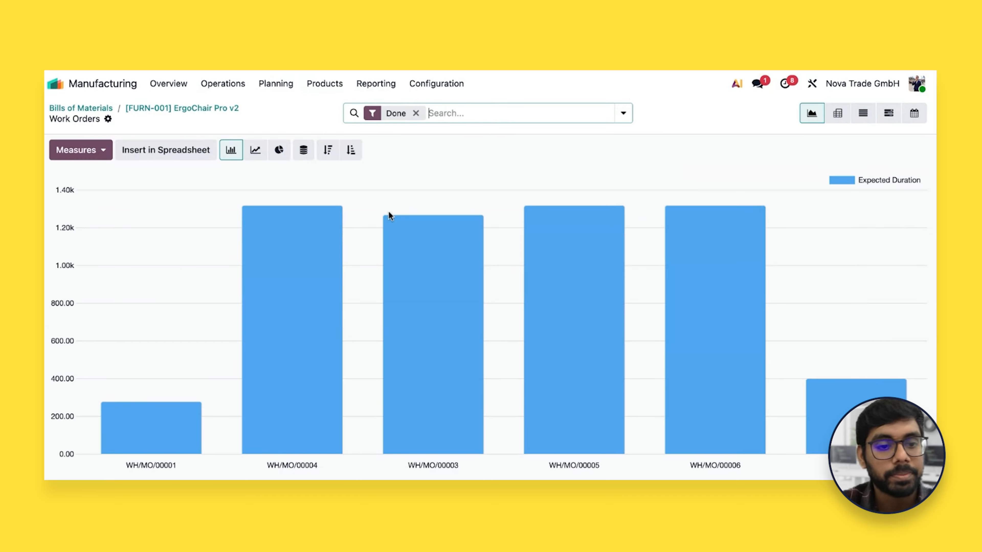
mouse_move(261, 274)
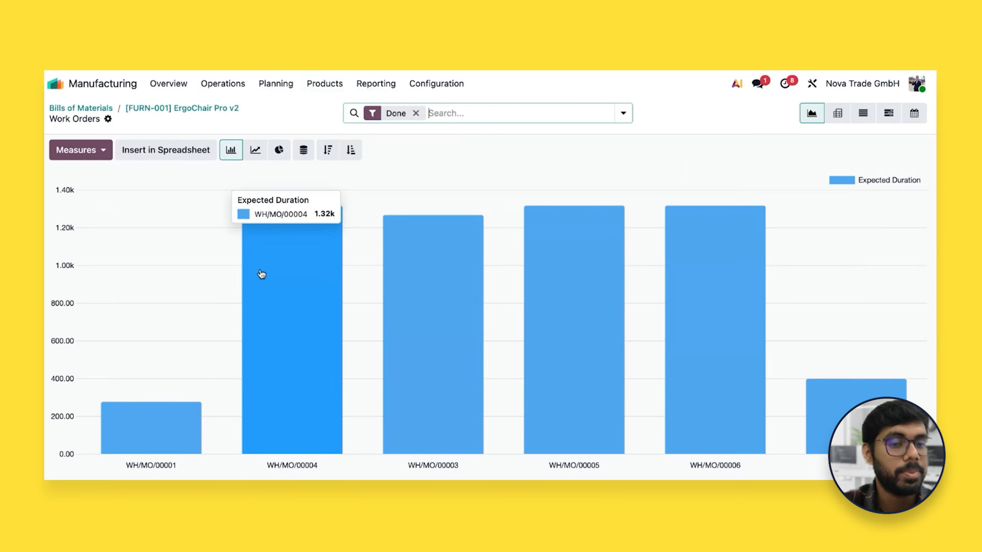
mouse_move(478, 349)
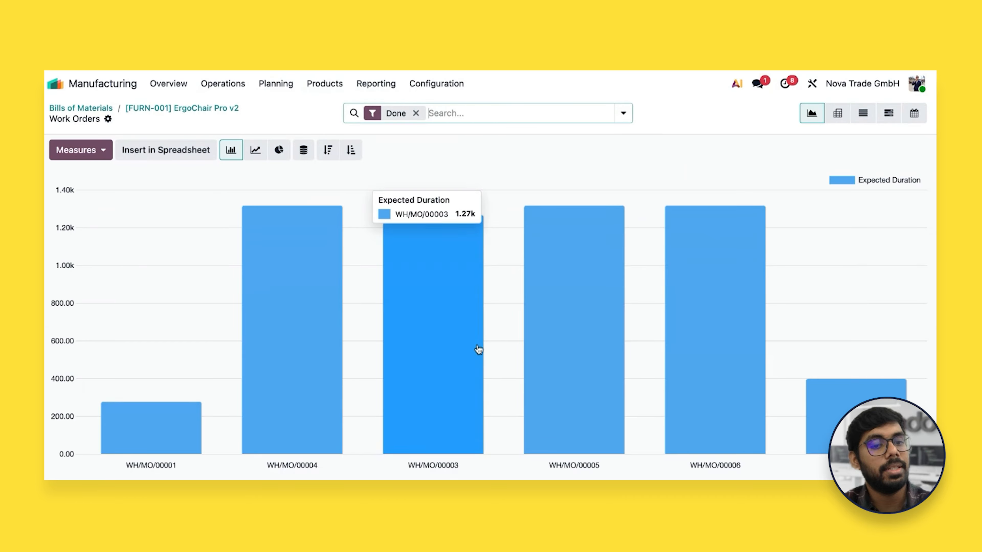
mouse_move(602, 344)
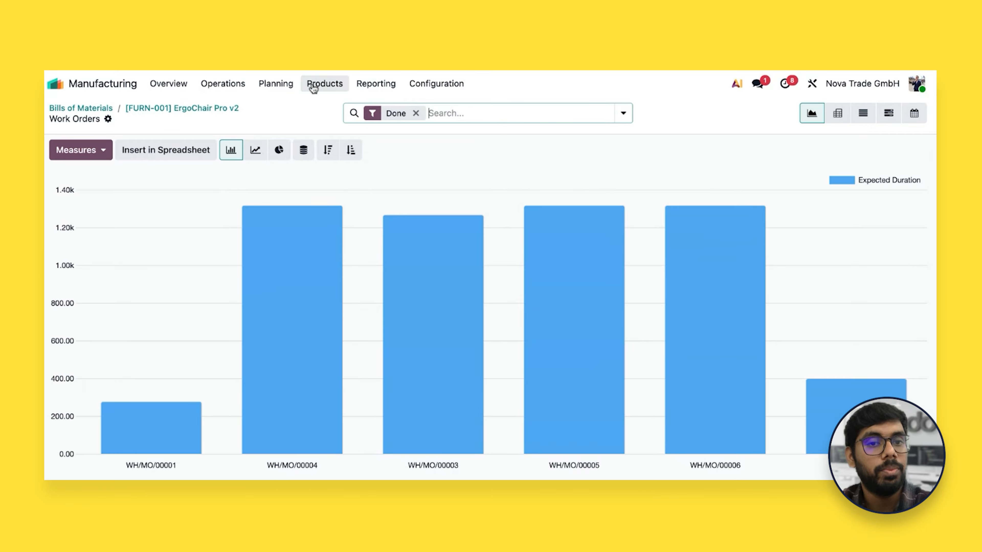
Open the Master Production Schedule and set the ErgoChair Pro v2 forecasted demand for Feb 22 to 50
left_click(291, 86)
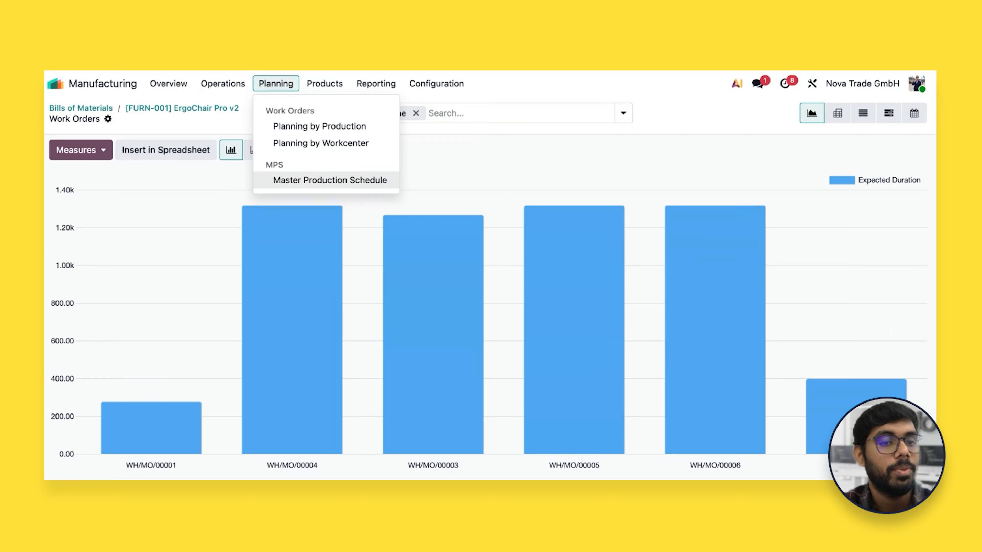
left_click(330, 180)
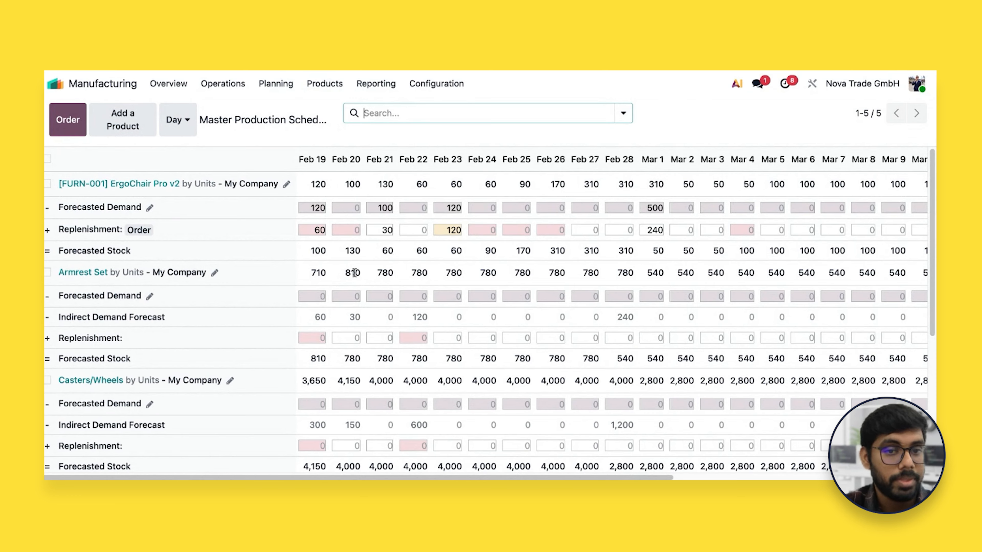
left_click(419, 208)
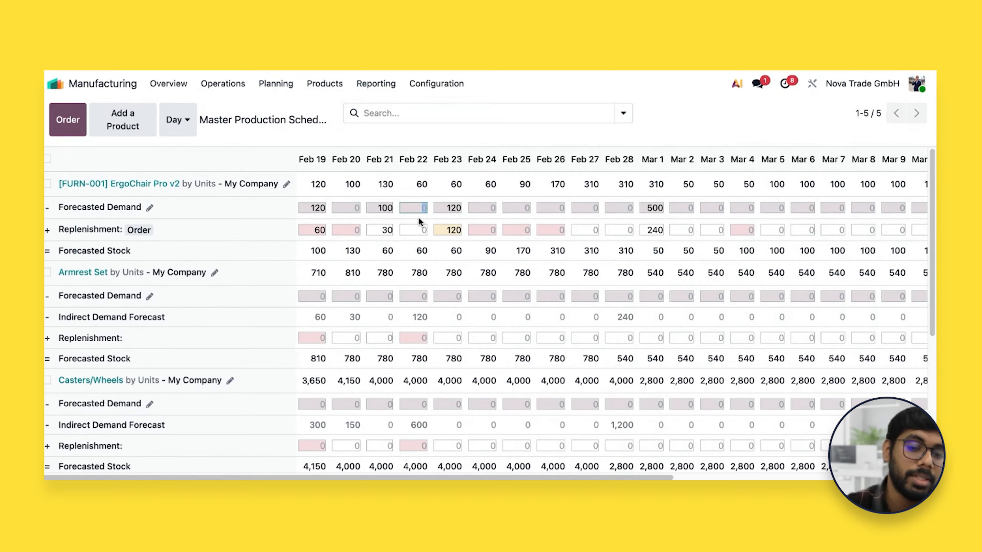
type("50")
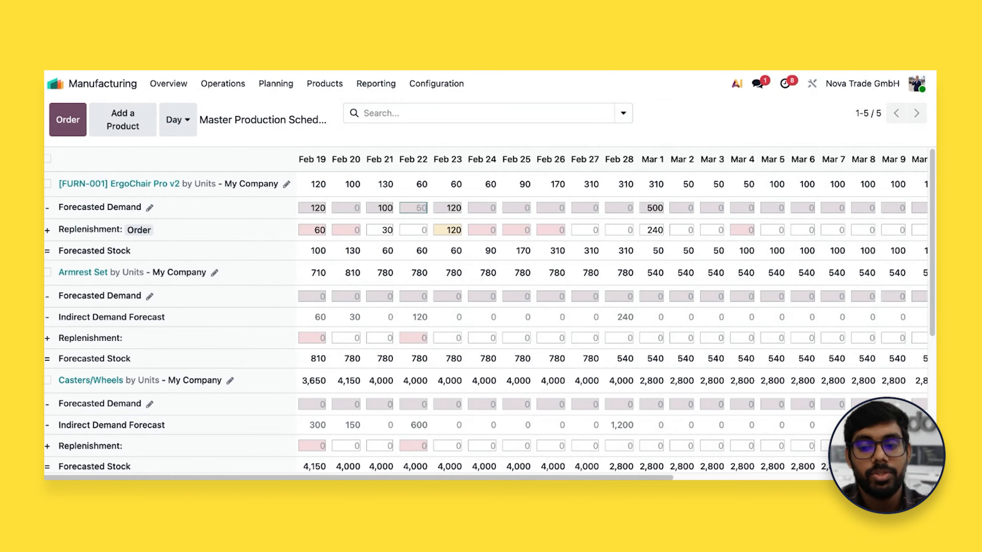
key("Tab")
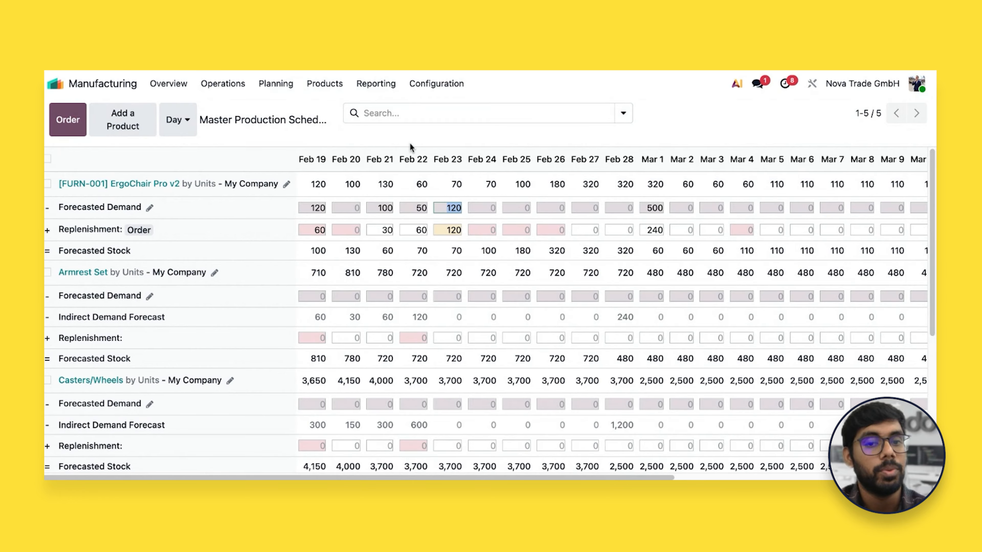
Order the ErgoChair Pro v2 replenishment from the schedule and check the resulting entries in the manufacturing orders list
left_click(408, 233)
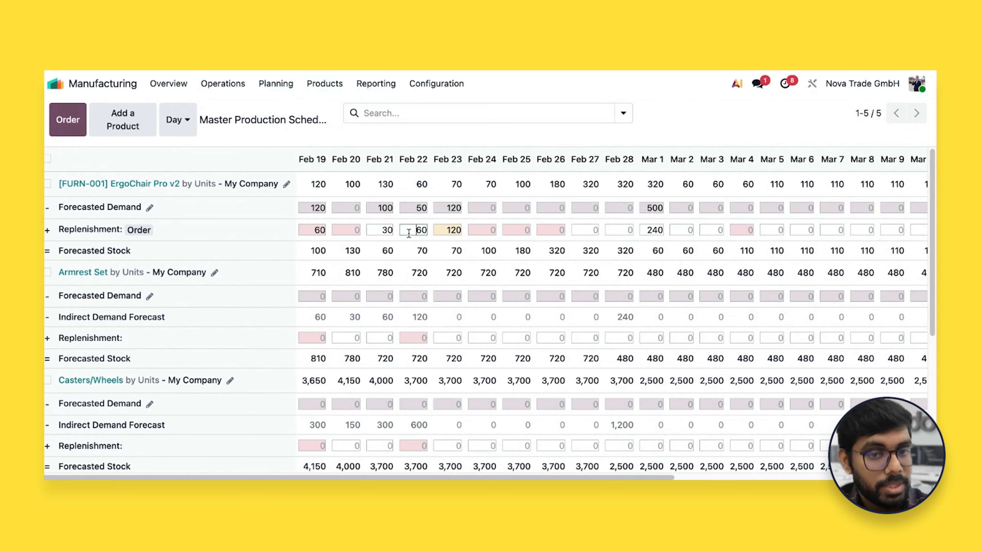
left_click(143, 237)
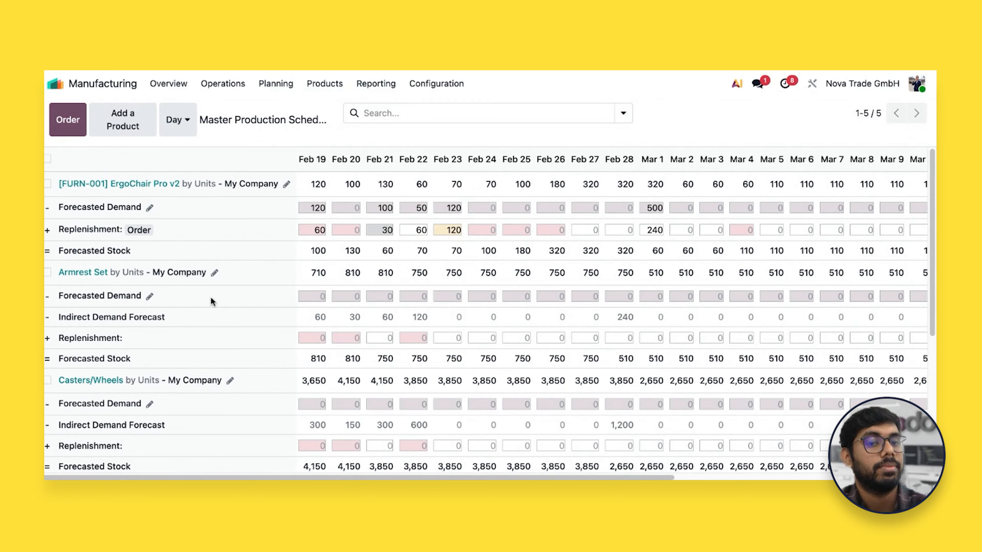
left_click(224, 87)
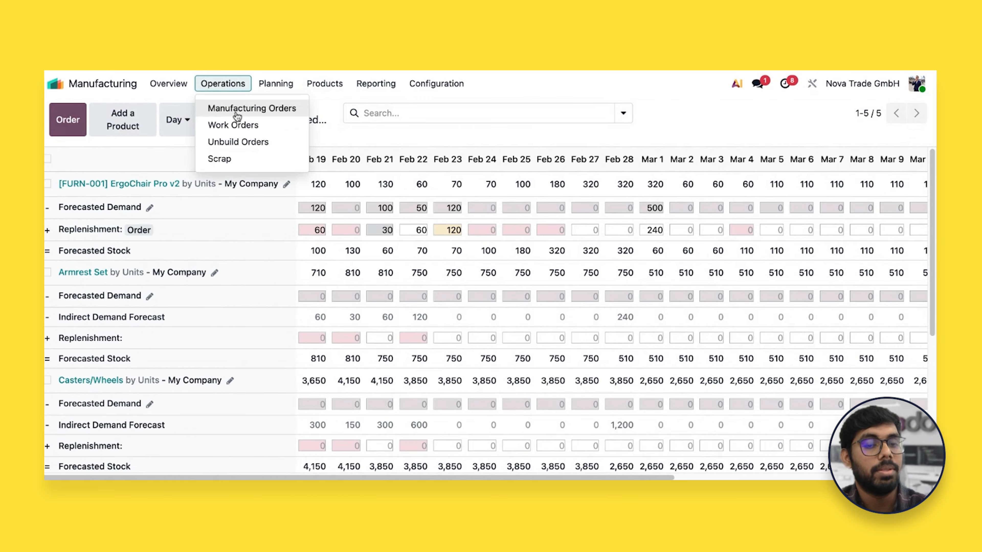
left_click(237, 115)
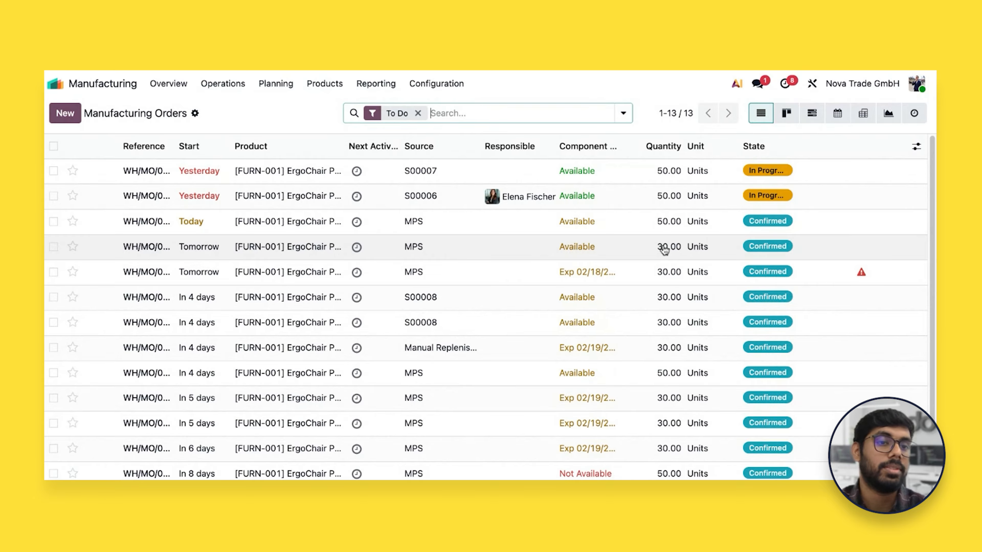
Return to the Master Production Schedule and examine the indirect demand and forecasted stock of the Armrest Set, Casters/Wheels, Chair Base and Seat Cushion
left_click(329, 87)
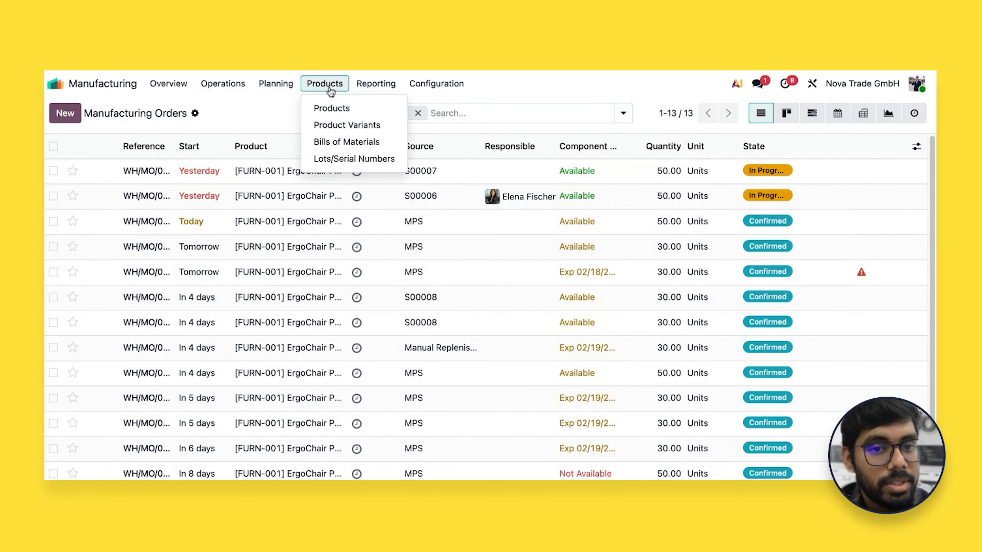
mouse_move(294, 87)
left_click(320, 184)
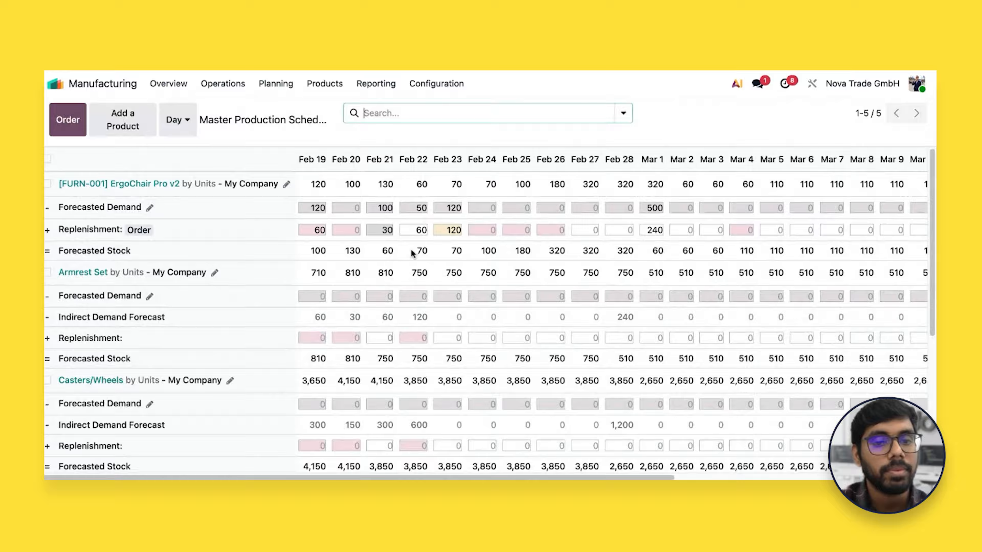
scroll(298, 309, "down", 1)
scroll(220, 311, "up", 1)
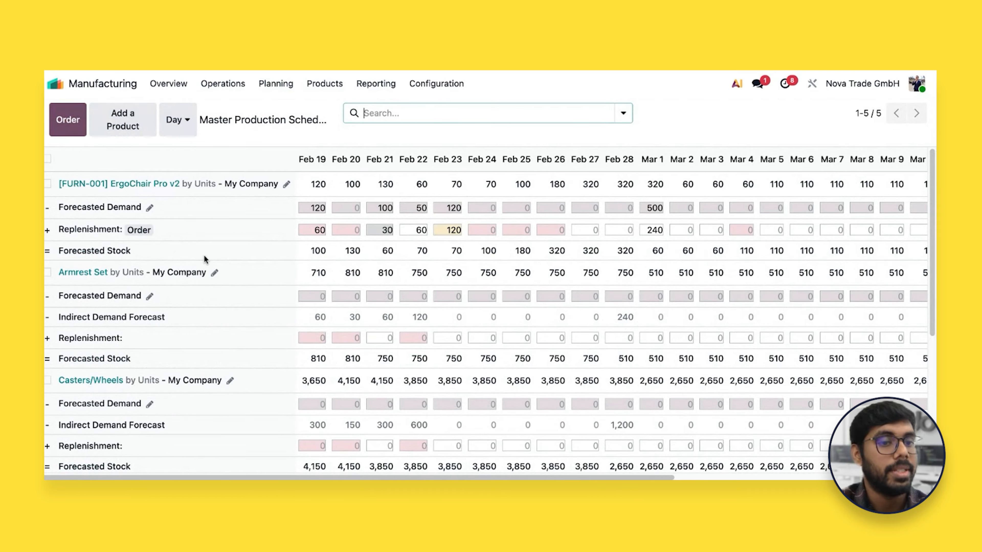
scroll(193, 257, "down", 1)
scroll(213, 300, "down", 1)
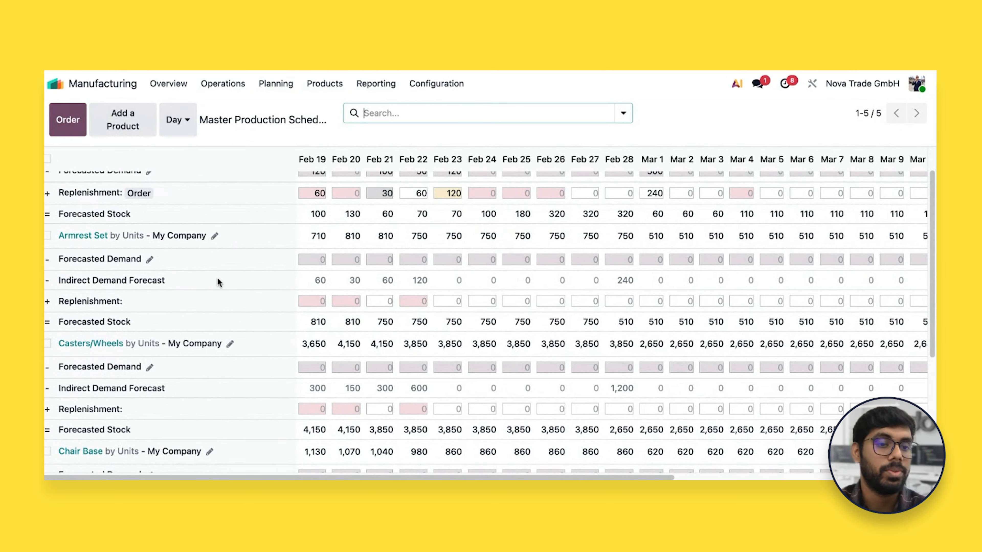
scroll(222, 301, "down", 3)
scroll(227, 310, "down", 2)
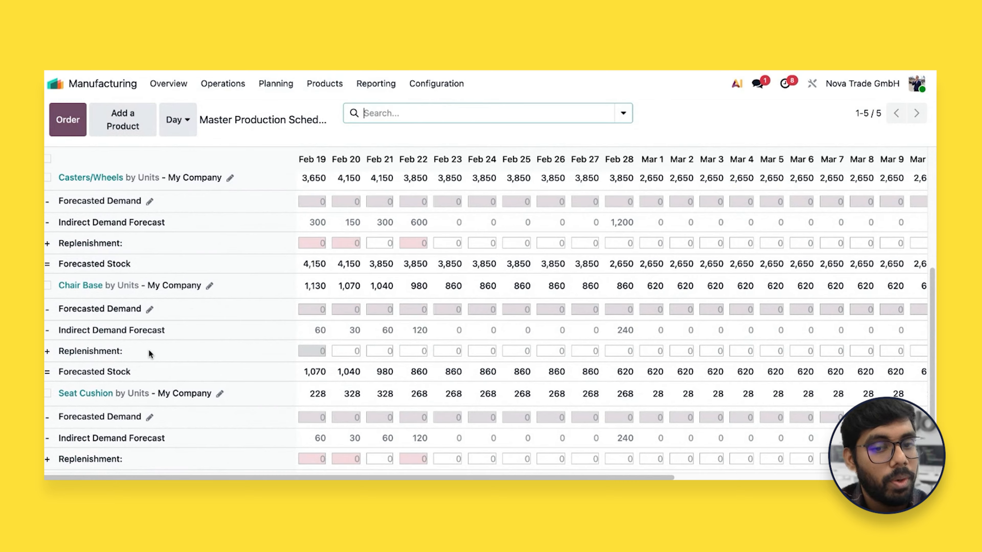
left_click(456, 309)
scroll(478, 325, "up", 3)
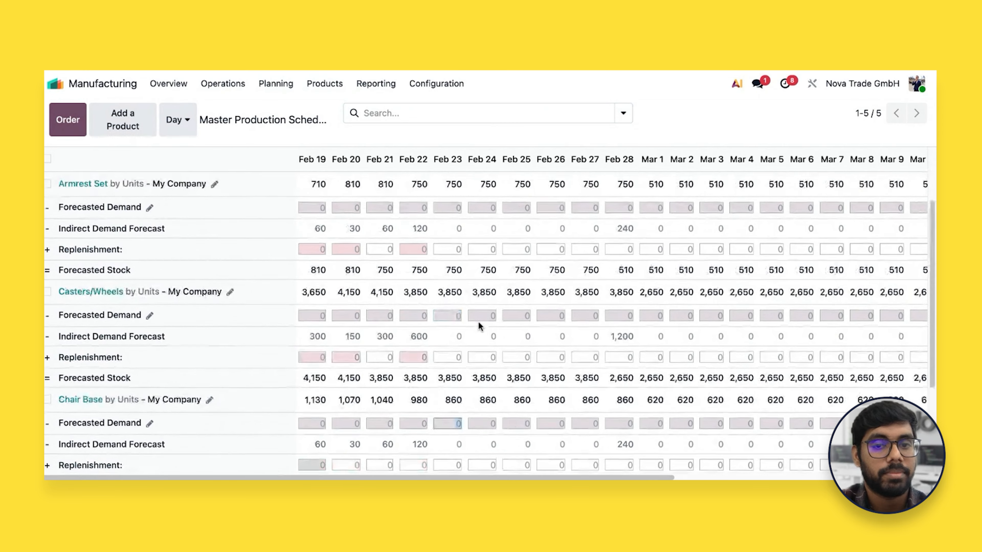
scroll(478, 325, "down", 4)
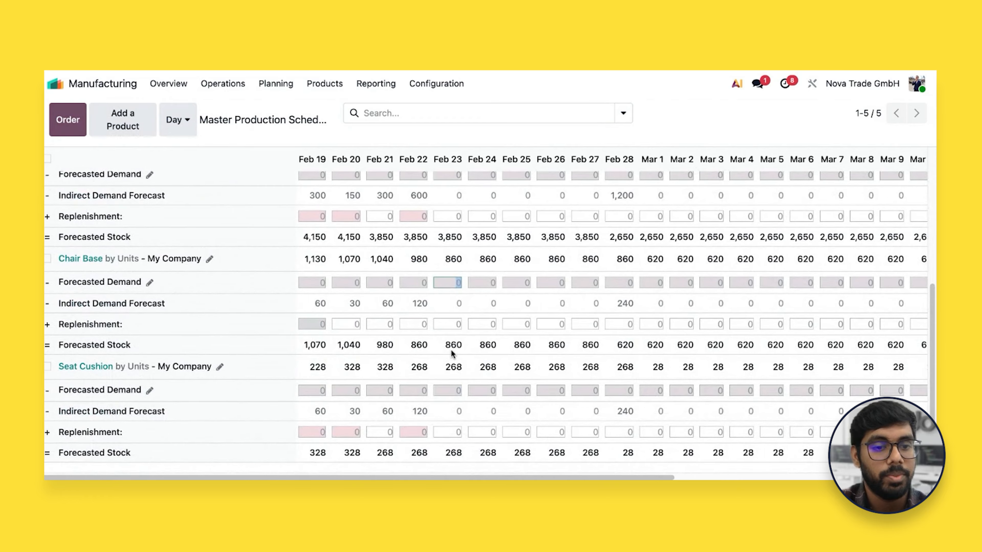
Set the ErgoChair Pro v2 forecasted demand for Feb 24 to 1000
scroll(451, 349, "up", 5)
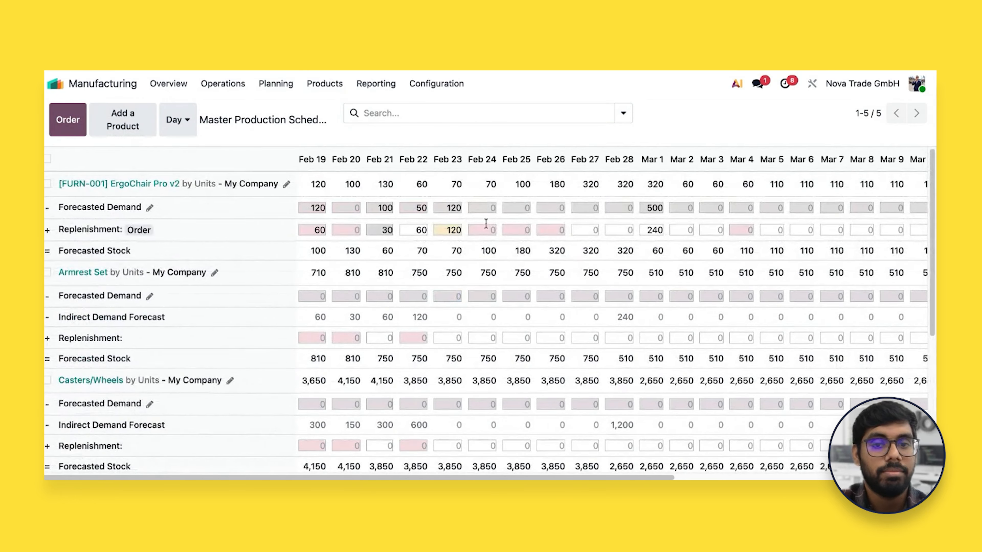
left_click(487, 208)
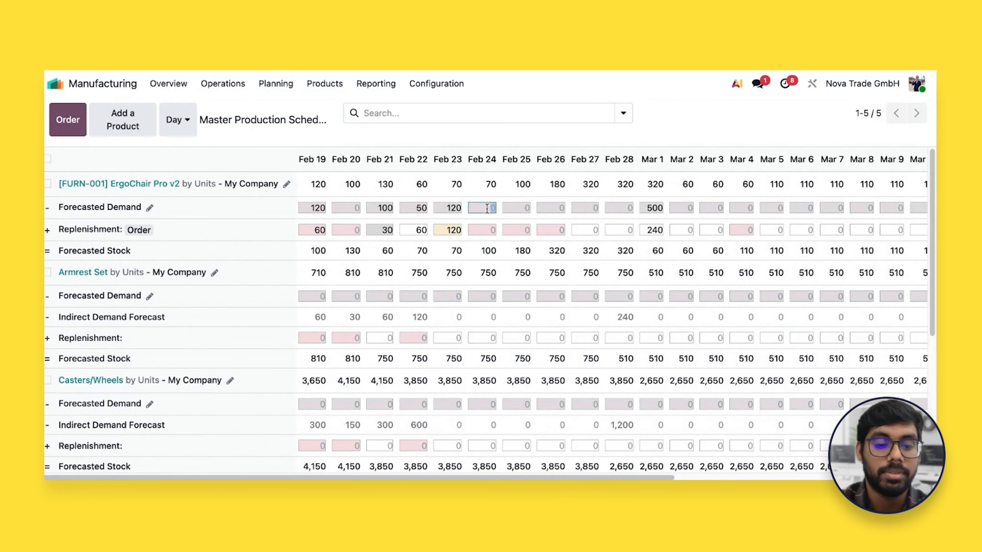
type("1000")
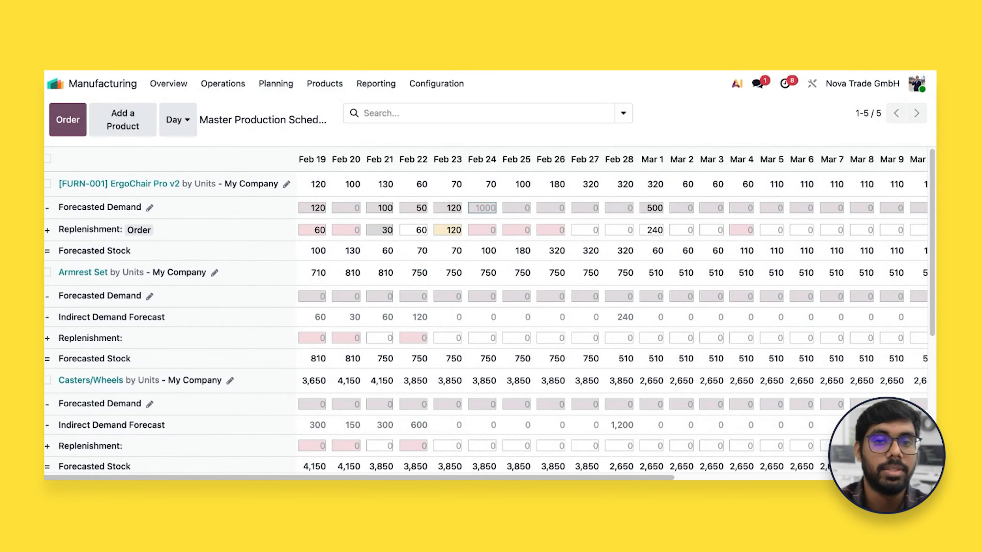
key("Tab")
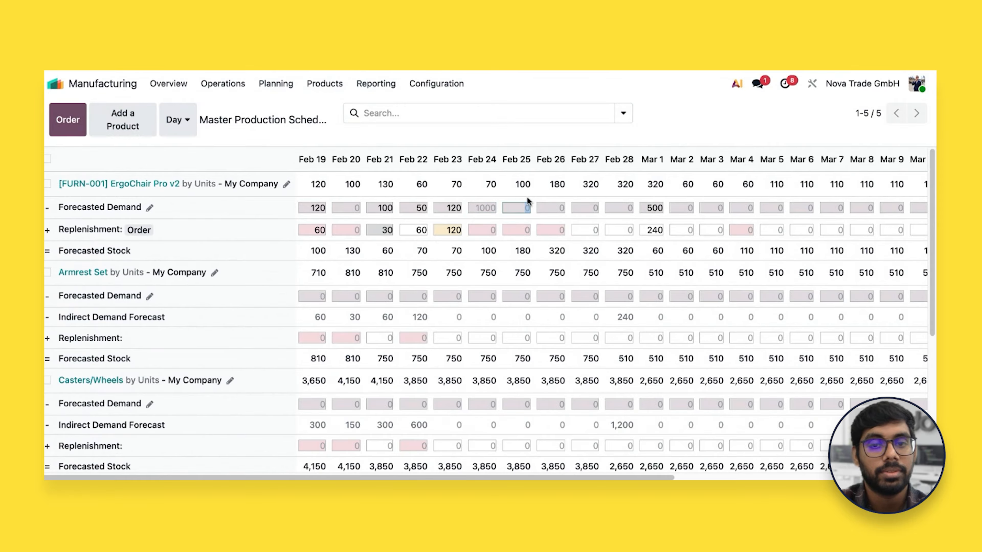
Examine the resulting indirect demand and replenishment of the components, and select all products in the schedule
scroll(519, 273, "down", 1)
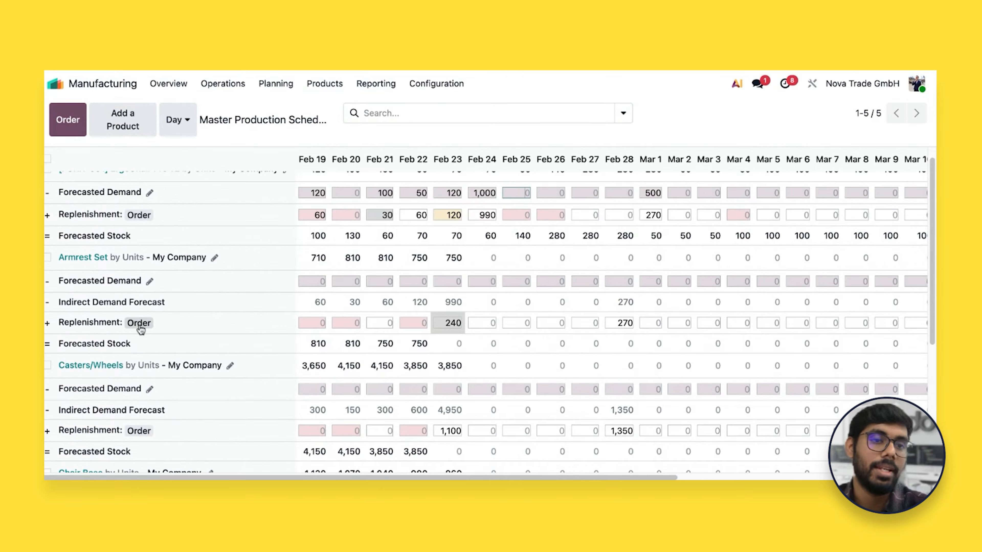
scroll(177, 411, "down", 1)
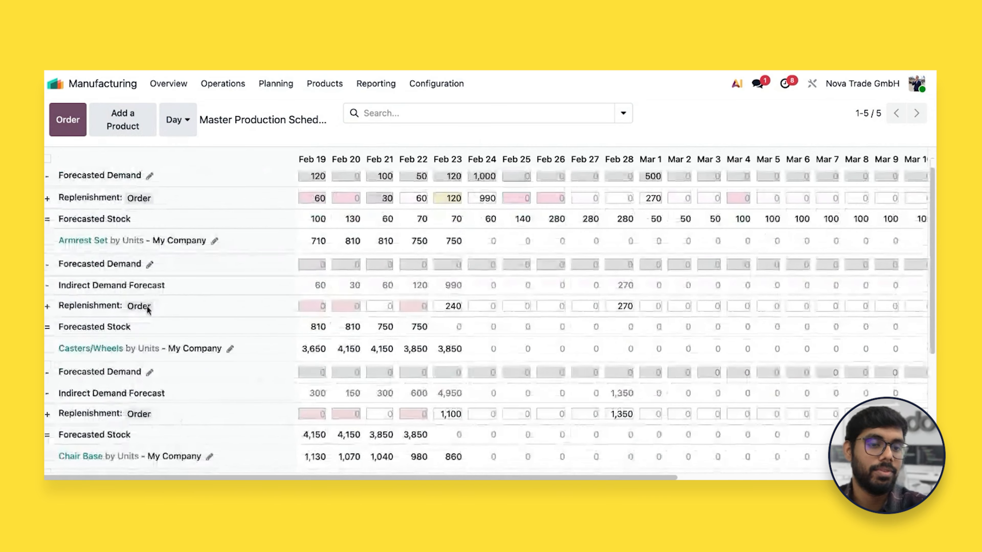
scroll(170, 386, "up", 2)
scroll(170, 384, "up", 1)
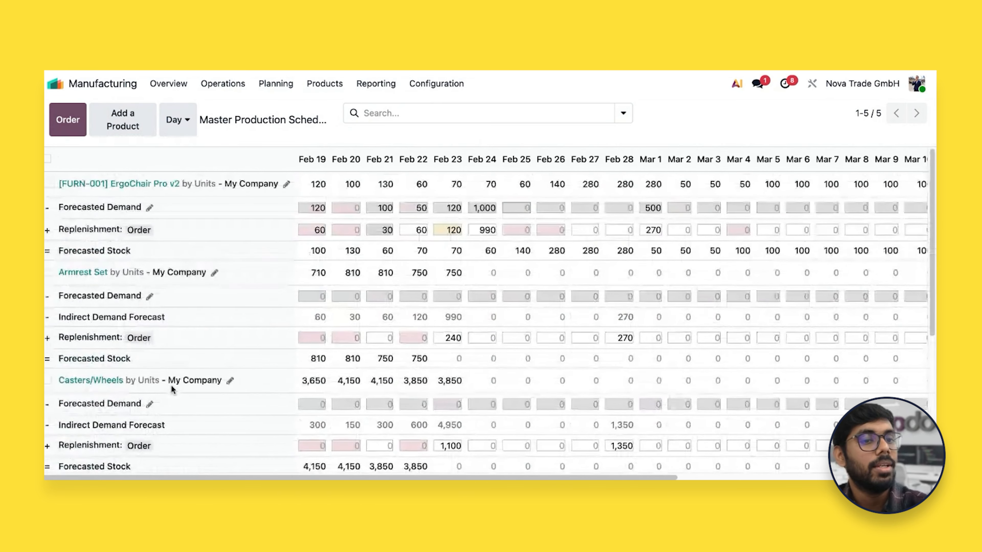
left_click(48, 159)
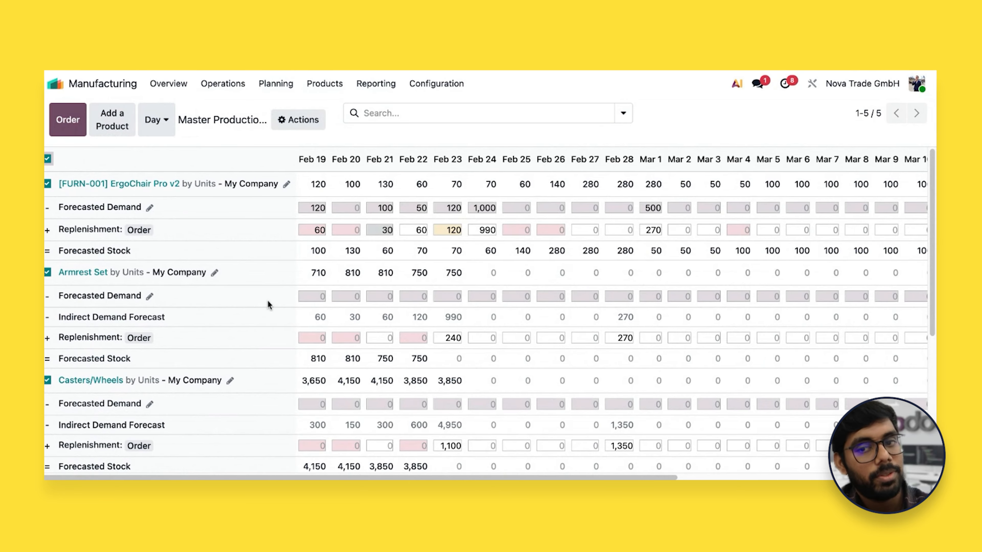
scroll(267, 305, "down", 1)
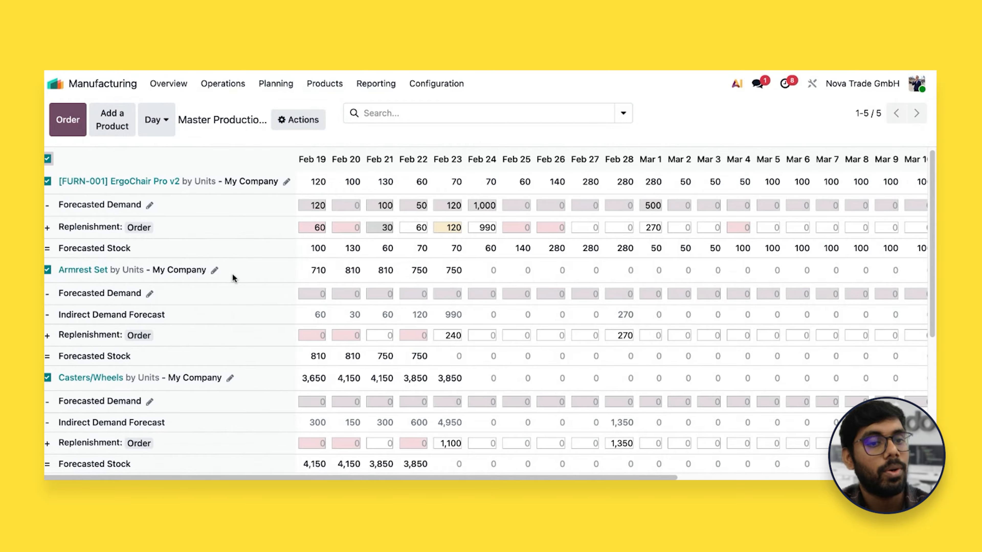
scroll(233, 274, "down", 1)
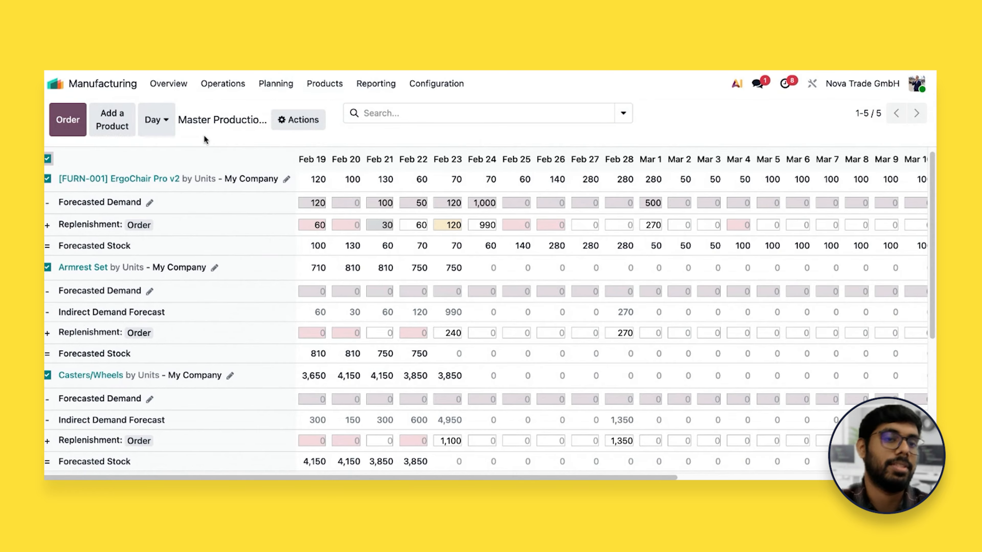
Switch to the Planning app and examine the workload of each employee and assembly station for Feb 22 - Feb 28
left_click(120, 88)
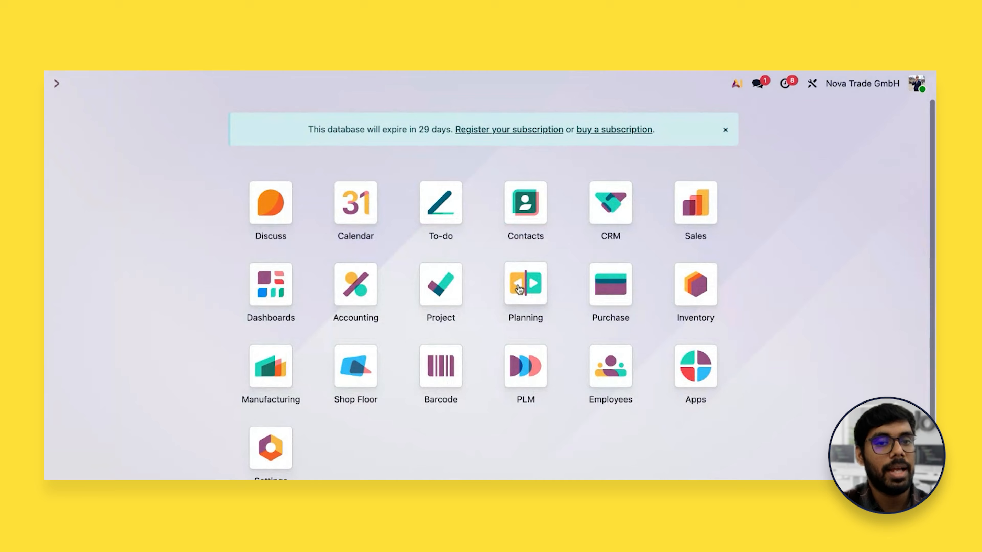
scroll(457, 333, "down", 1)
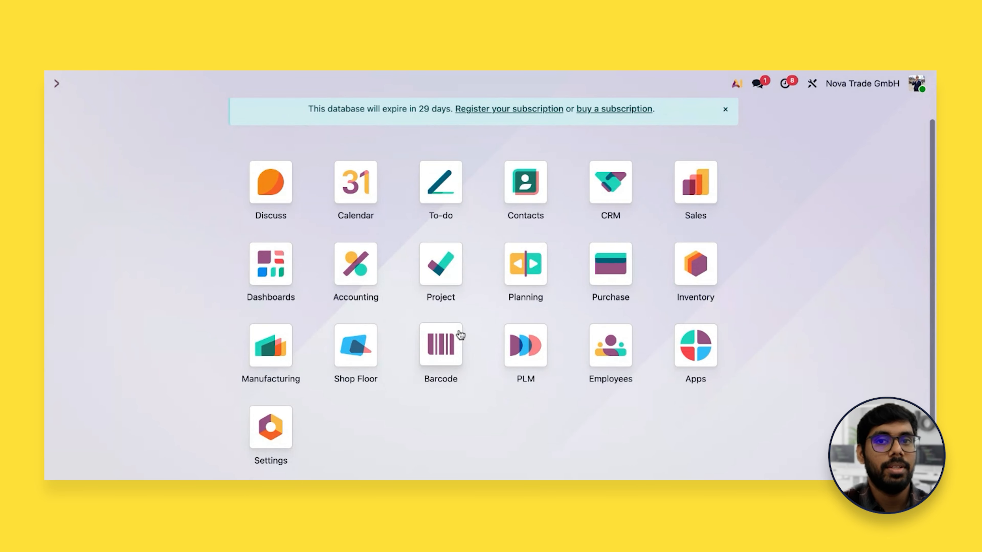
left_click(535, 269)
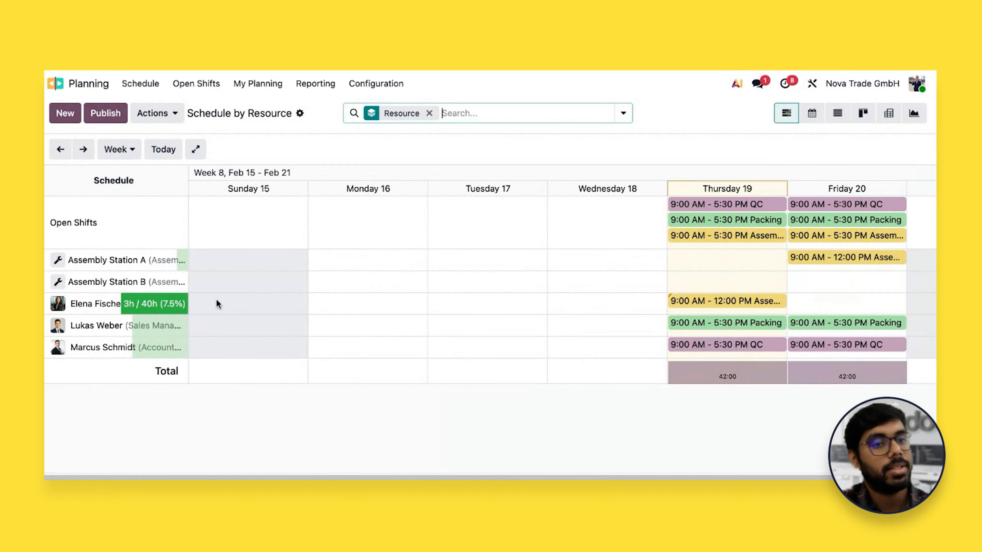
left_click(83, 149)
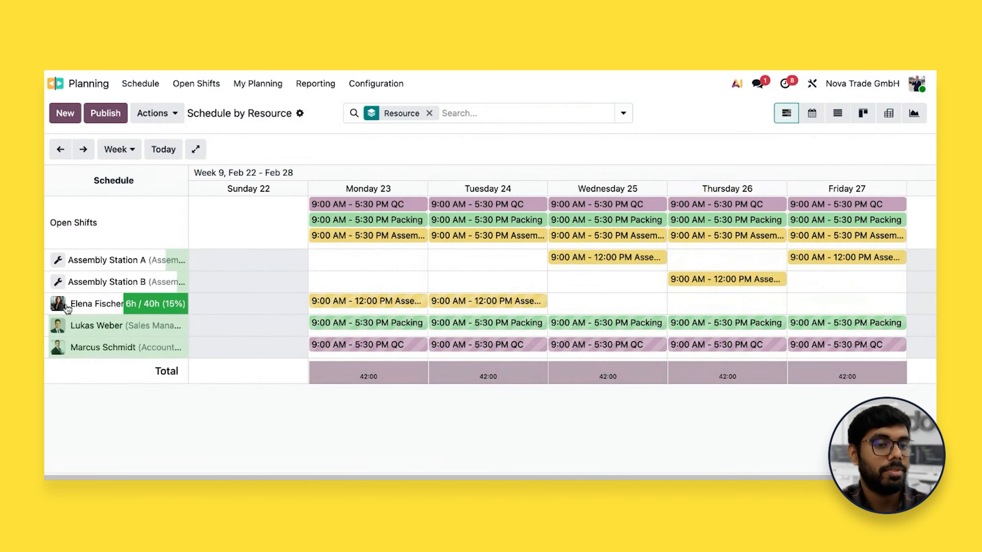
mouse_move(114, 331)
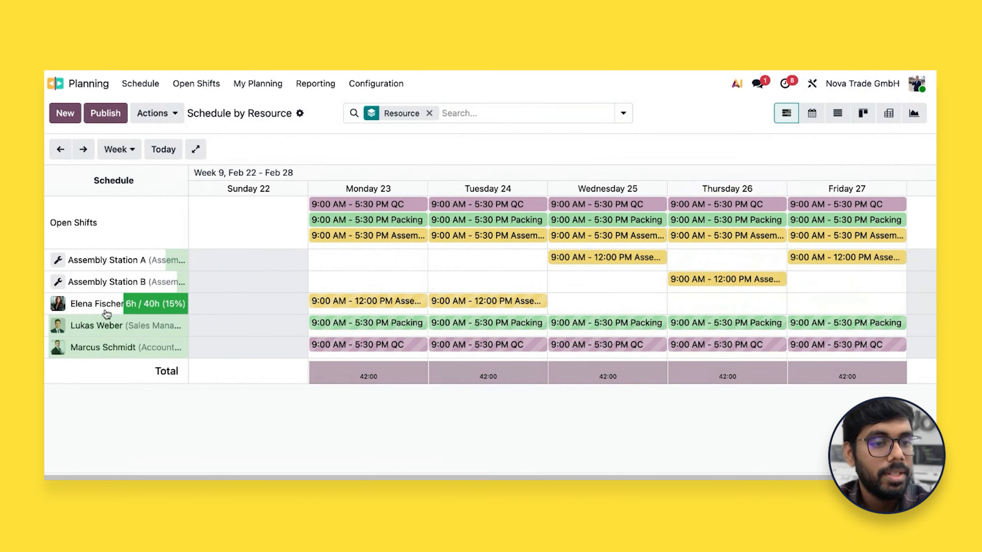
mouse_move(78, 313)
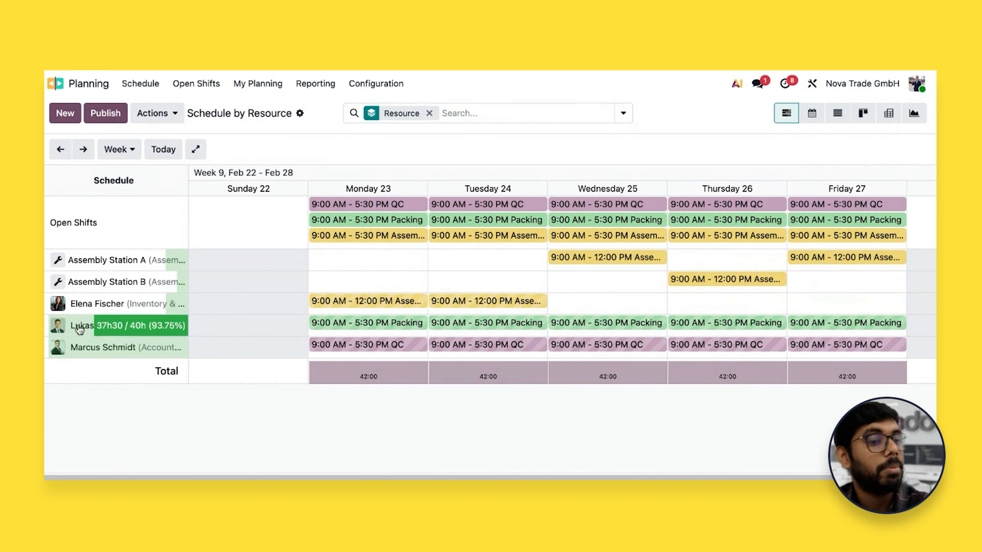
mouse_move(85, 348)
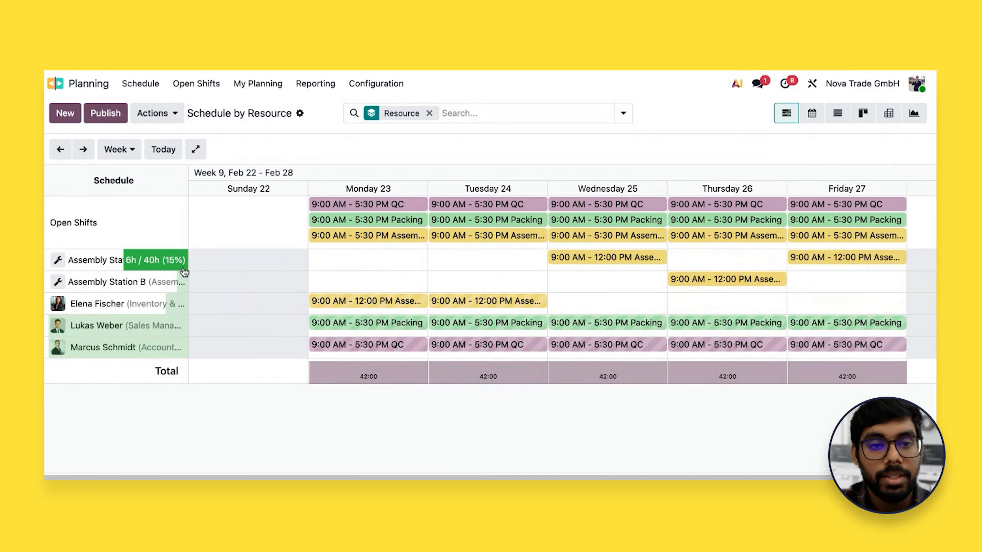
Publish the Feb 22 - Feb 28 schedule and send it to the employees with open shifts included
left_click(176, 116)
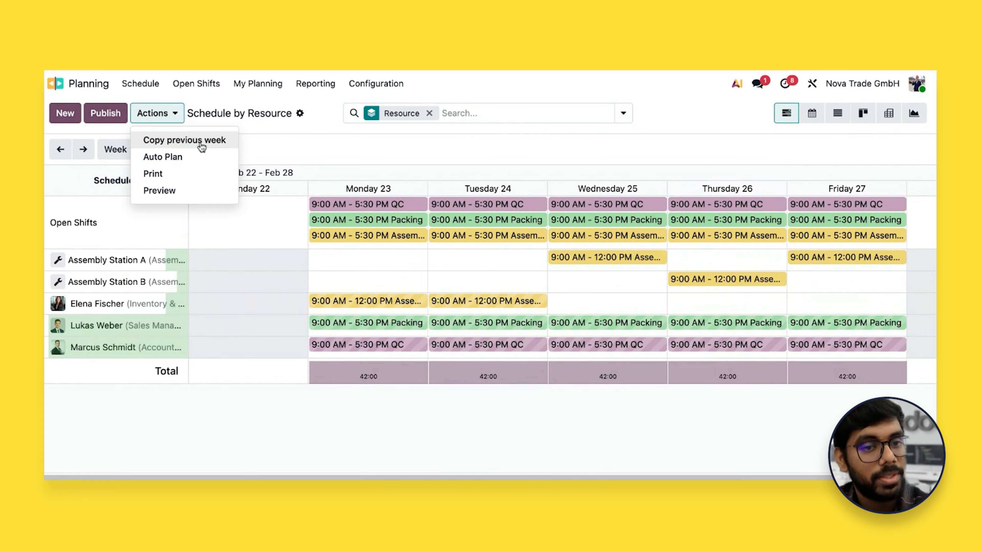
left_click(282, 137)
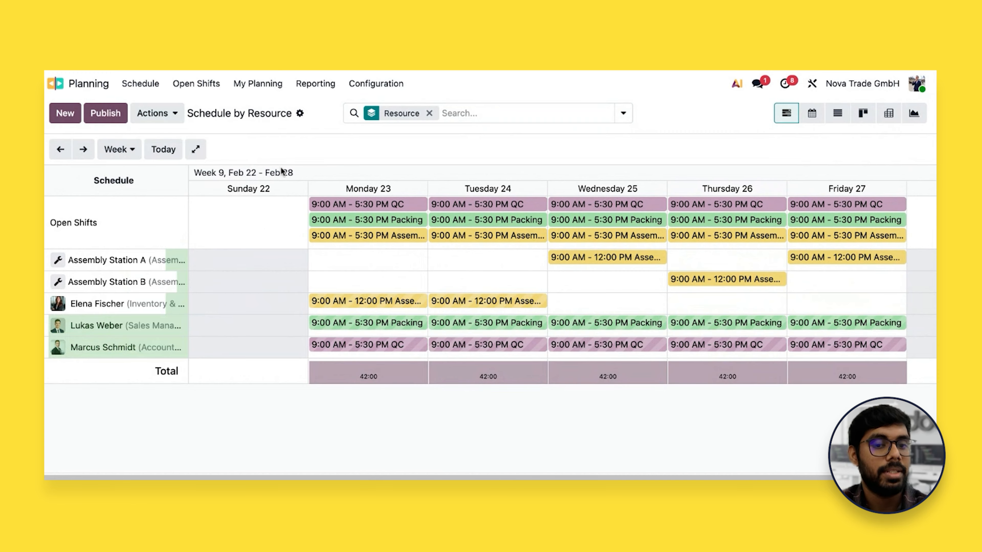
left_click(105, 113)
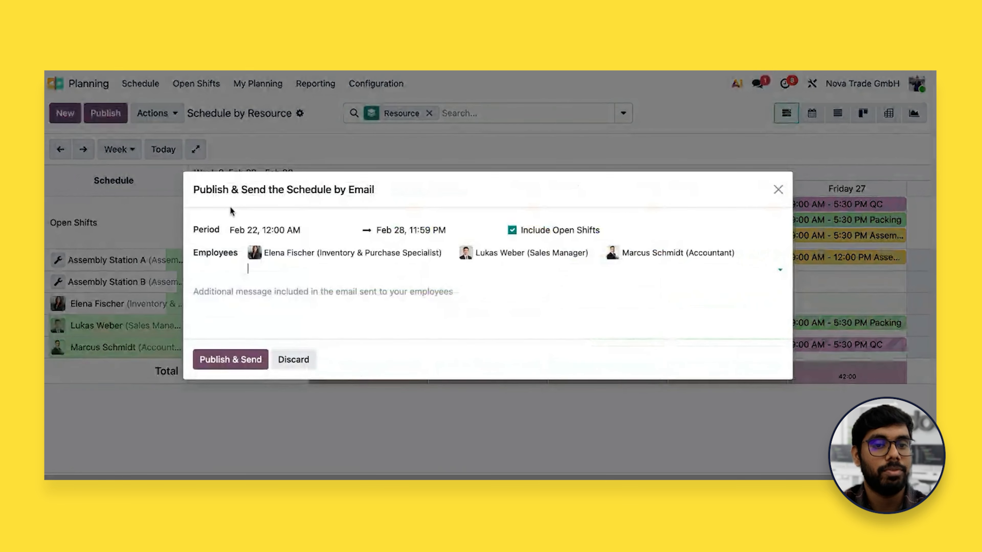
left_click(254, 357)
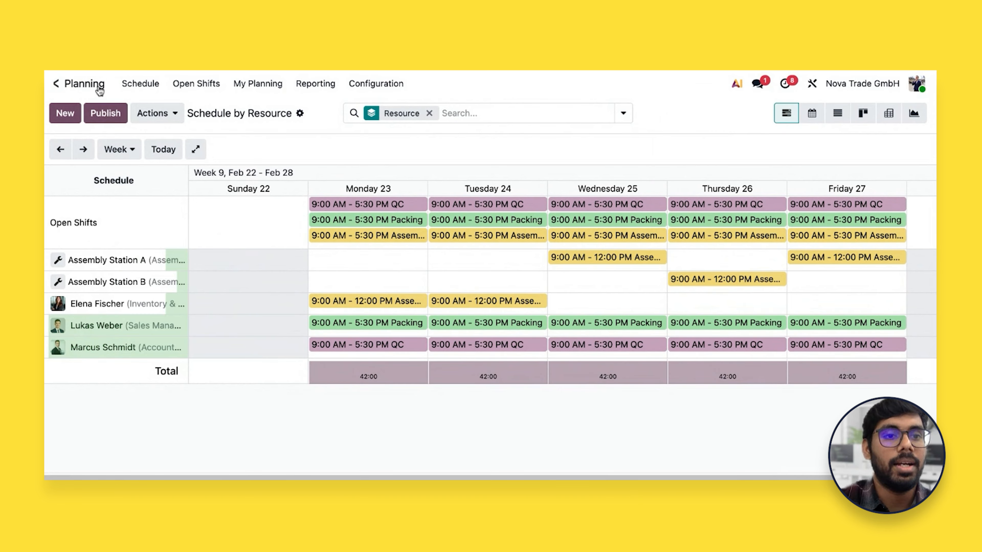
left_click(55, 83)
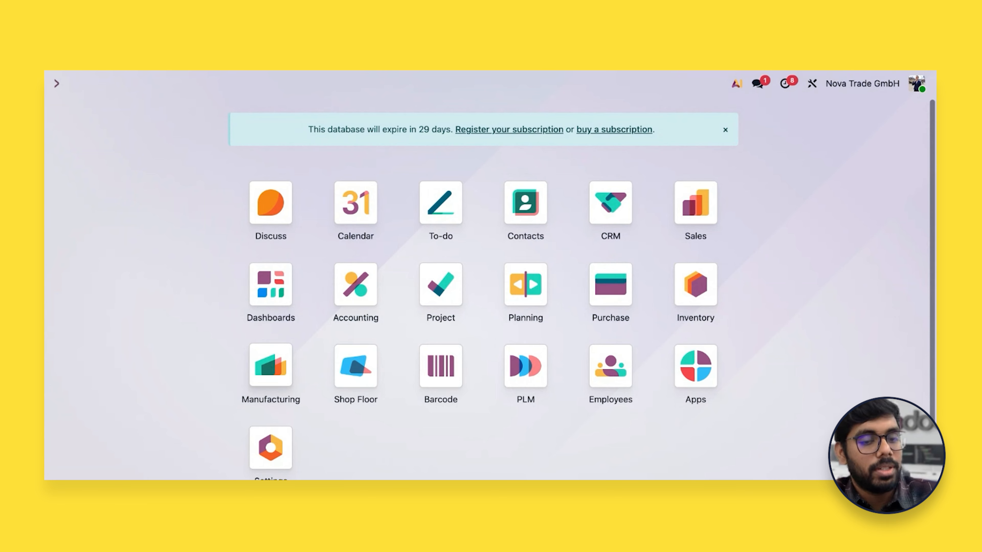
left_click(271, 365)
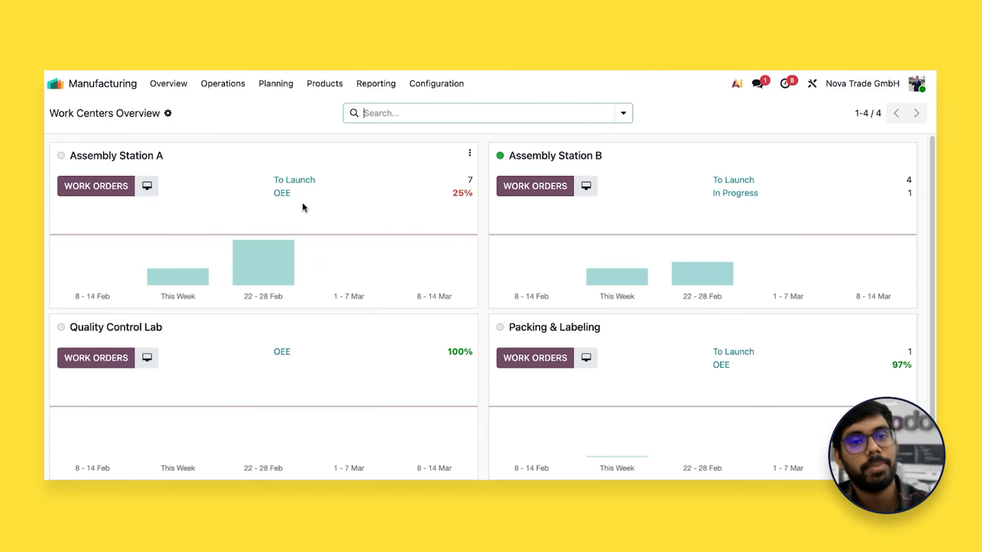
left_click(276, 88)
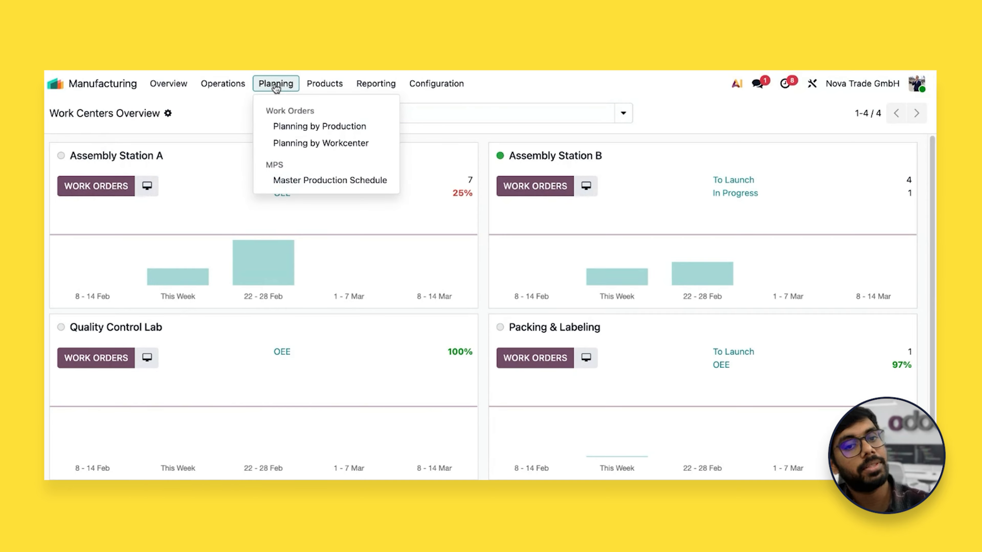
left_click(237, 110)
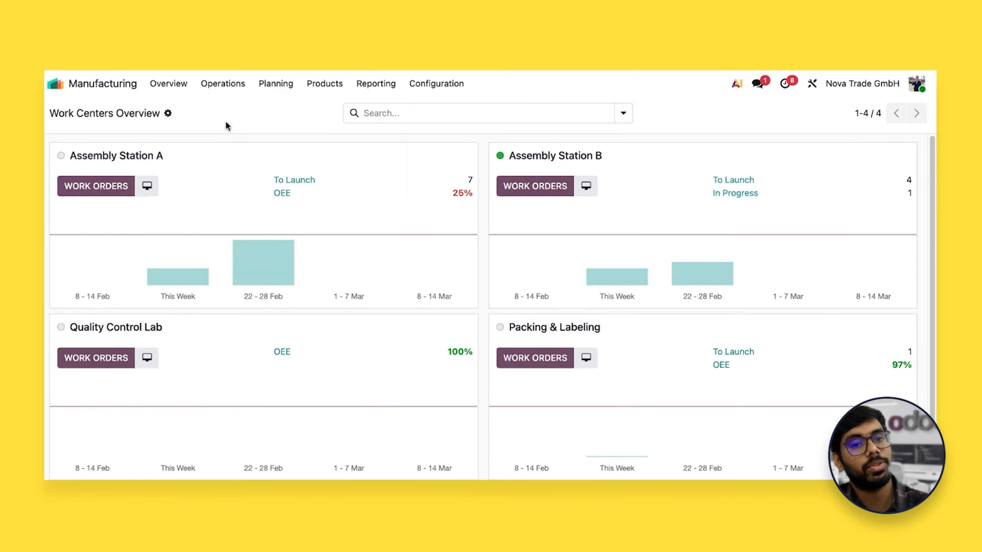
Switch to the Shop Floor app, show the active operator's Assembly Station B work order, and pause its ErgoChair Pro v2 Manual Assembly
left_click(97, 89)
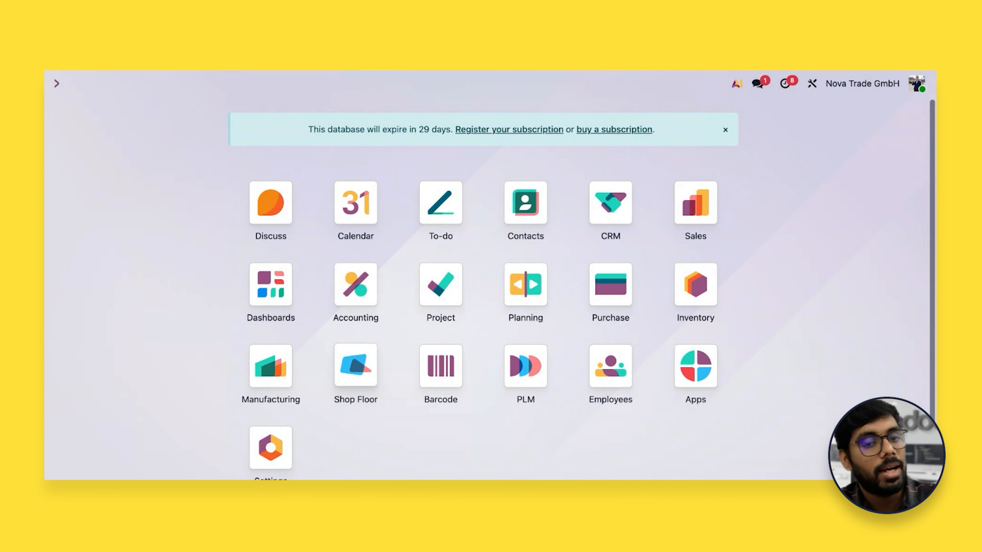
left_click(353, 372)
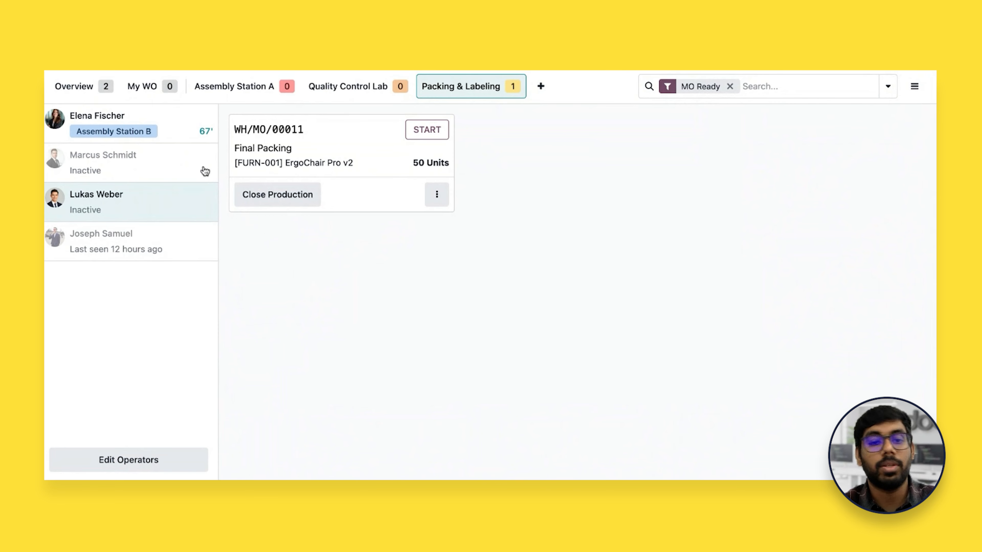
left_click(185, 131)
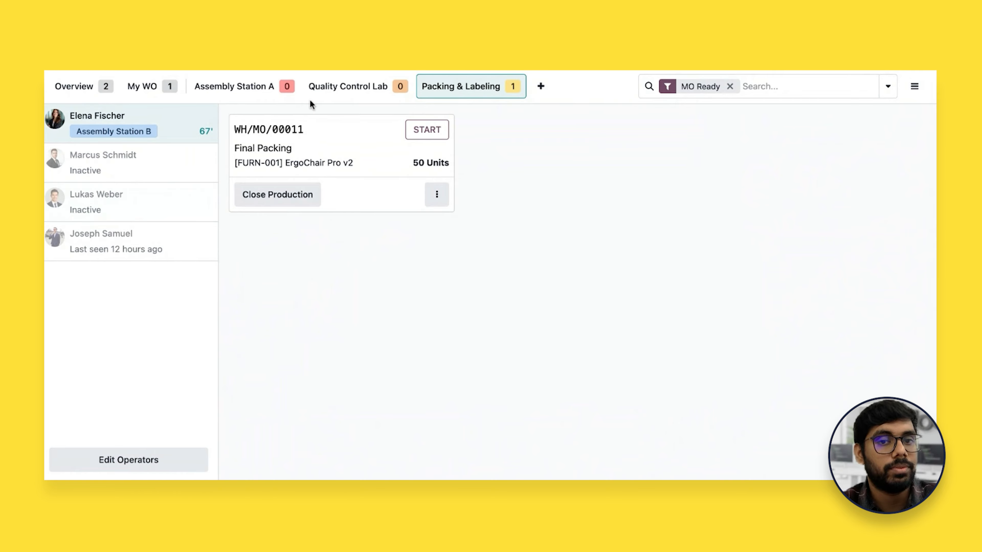
left_click(542, 92)
left_click(580, 117)
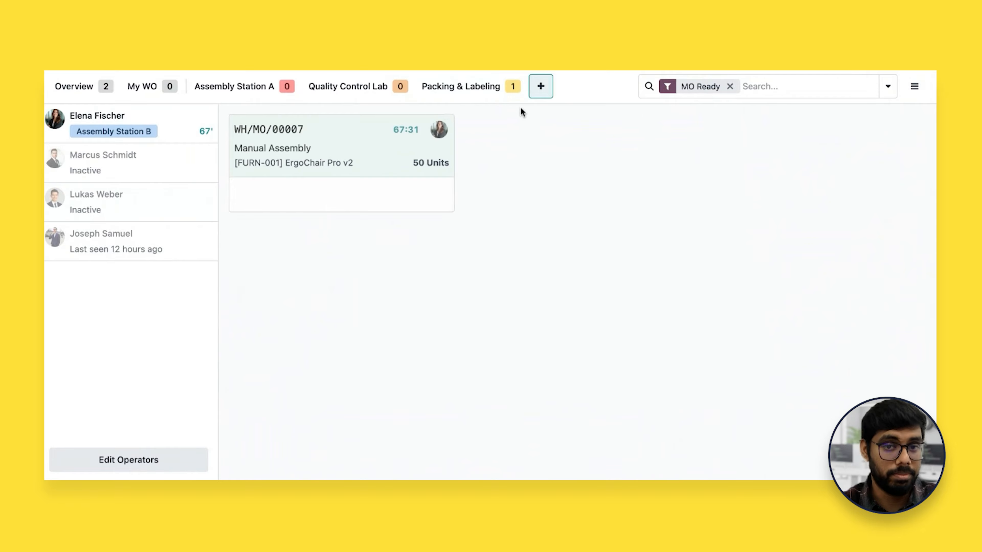
left_click(210, 130)
left_click(298, 145)
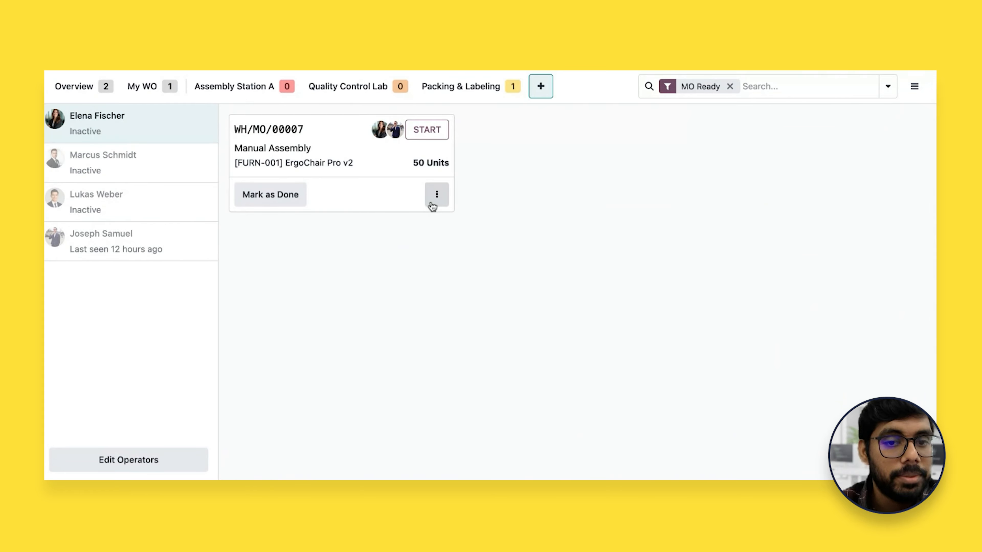
View the options of the Manual Assembly work order, including the choices for updating its instructions
left_click(431, 204)
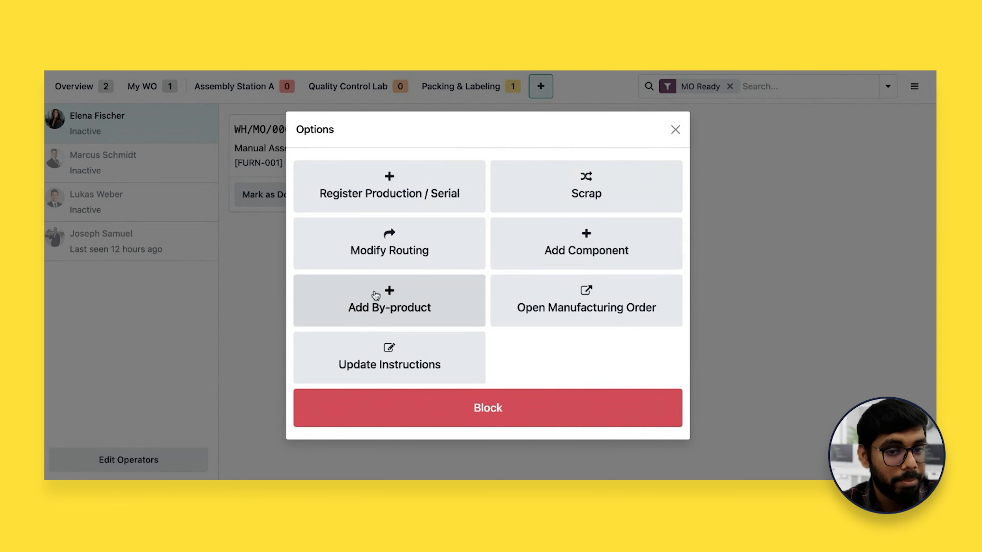
left_click(425, 373)
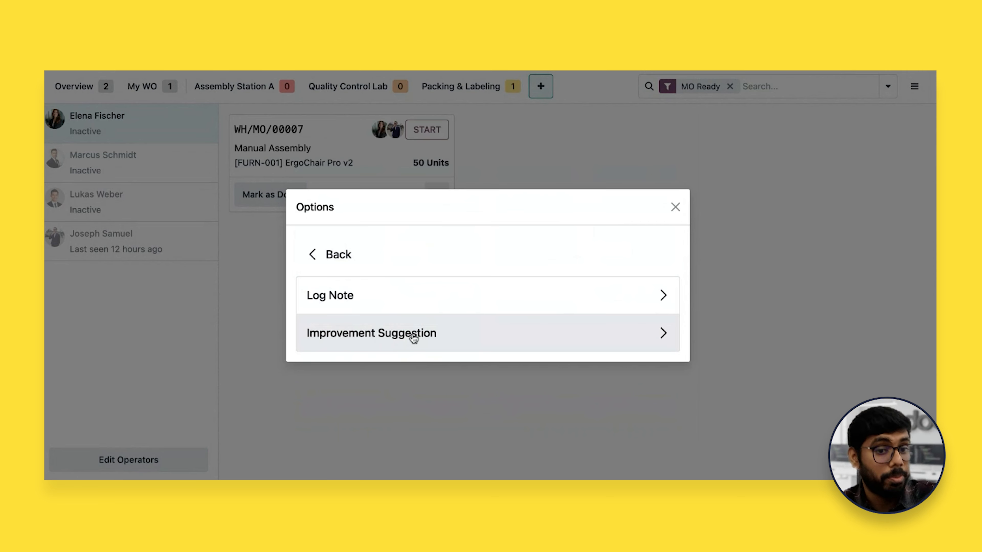
left_click(319, 255)
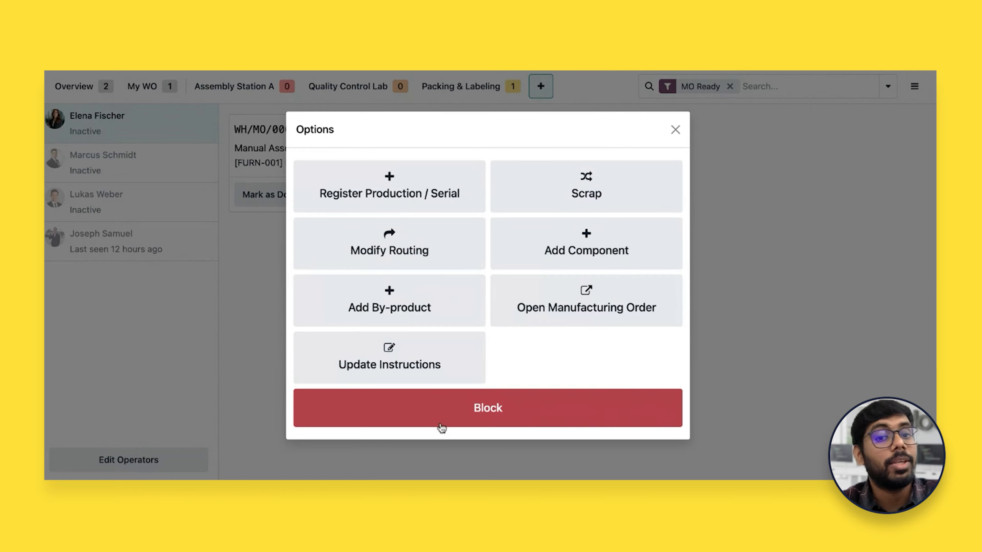
Fill in the work center block for the Manual Assembly order with loss reason Equipment Failure and description "No power"
left_click(450, 419)
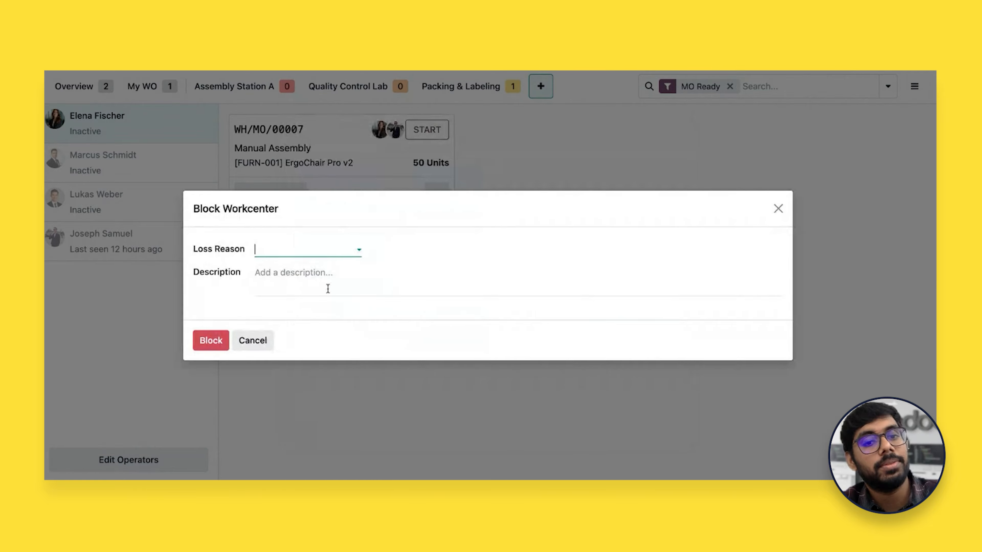
left_click(324, 251)
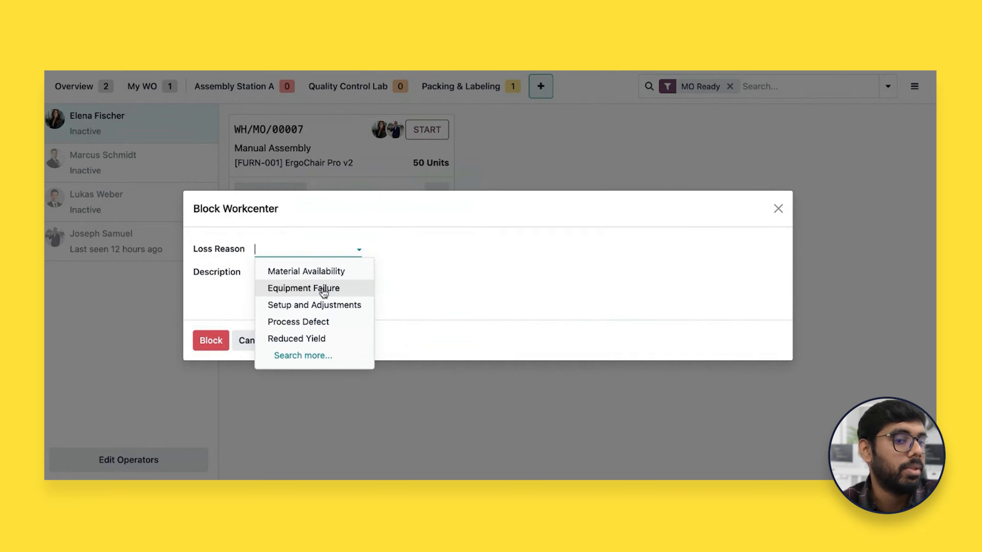
left_click(309, 289)
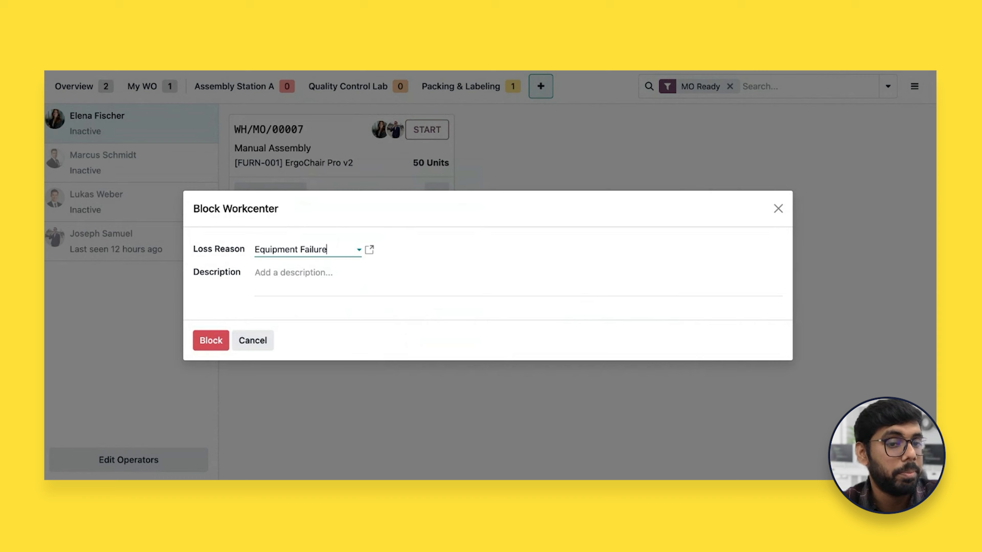
key("Tab")
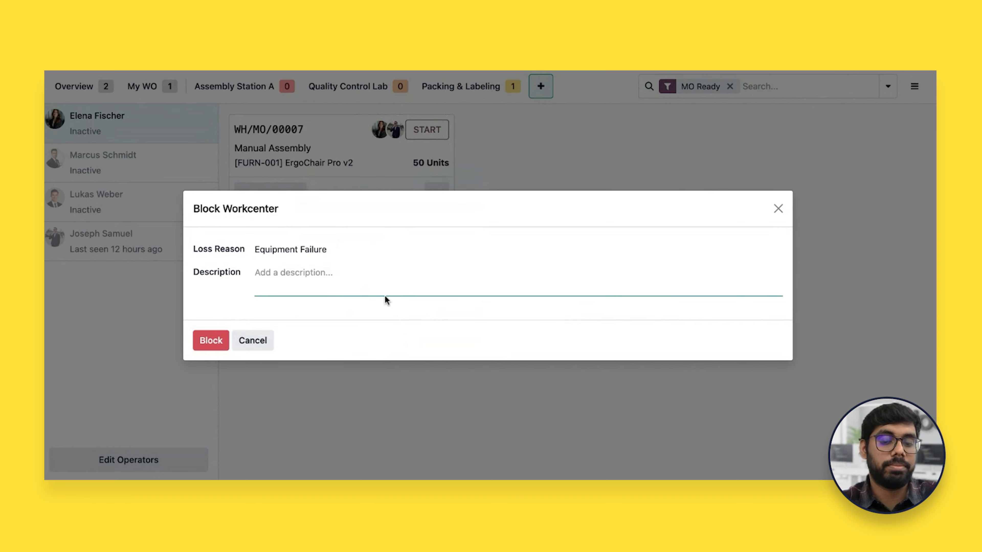
type("No power")
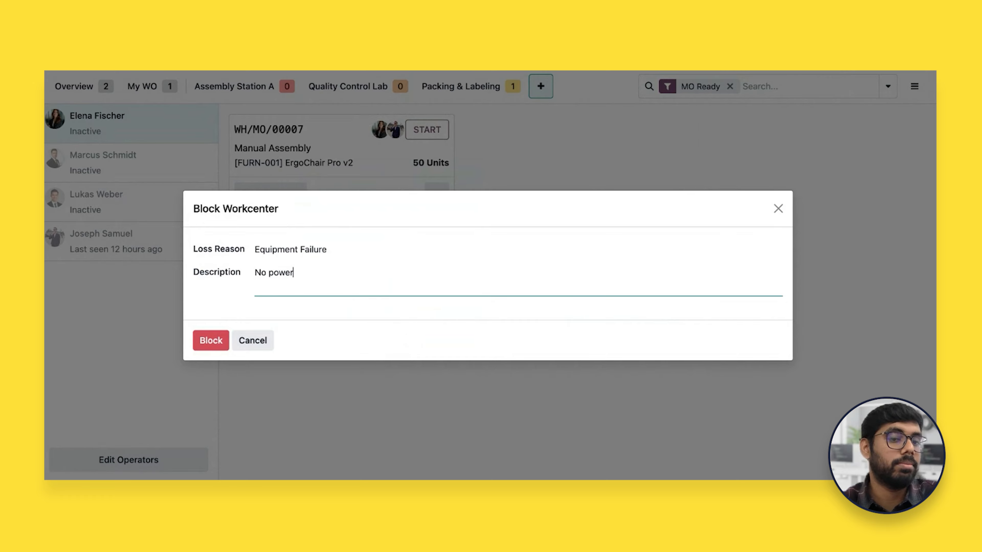